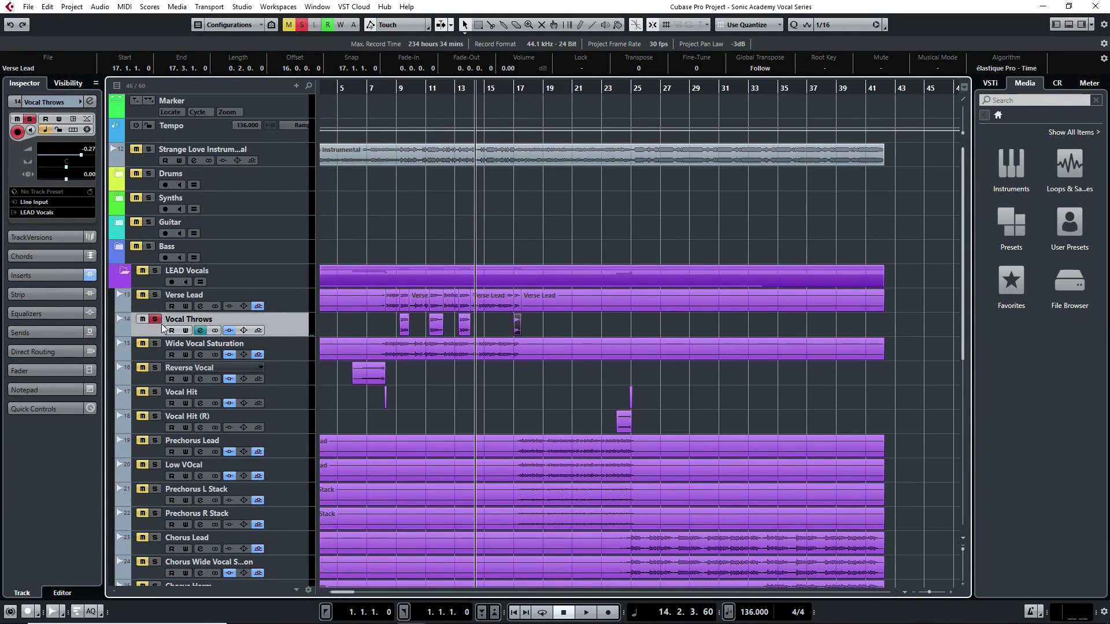
- Turn off solo on the Vocal Throws track and play the full arrangement from bar 1
left_click(154, 321)
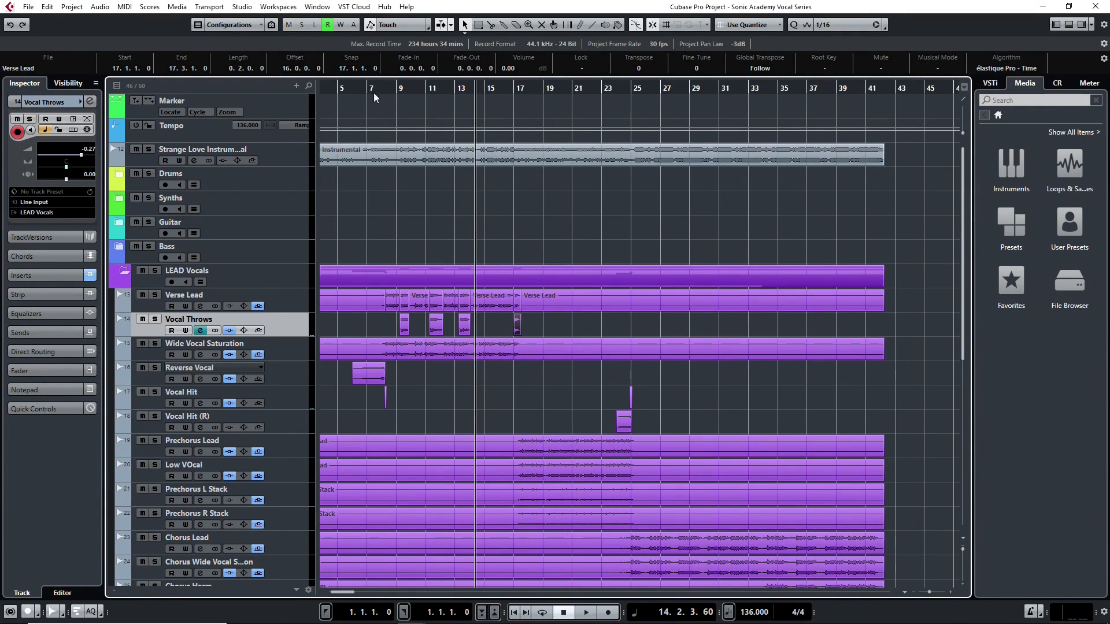
left_click_drag(377, 94, 215, 128)
key("space")
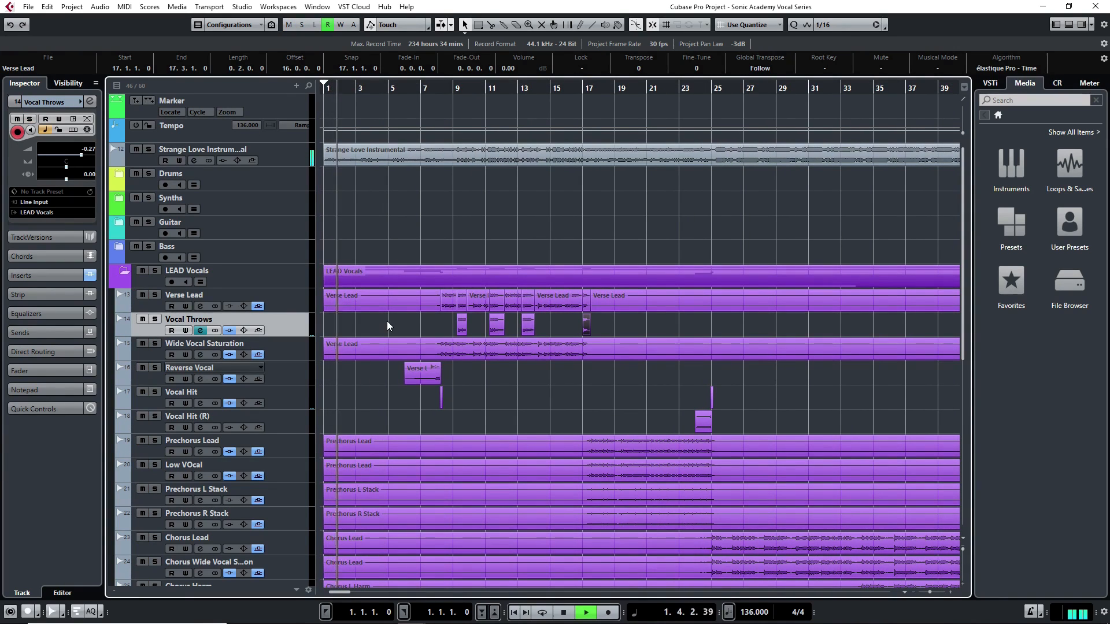
scroll(359, 323, "up", 2)
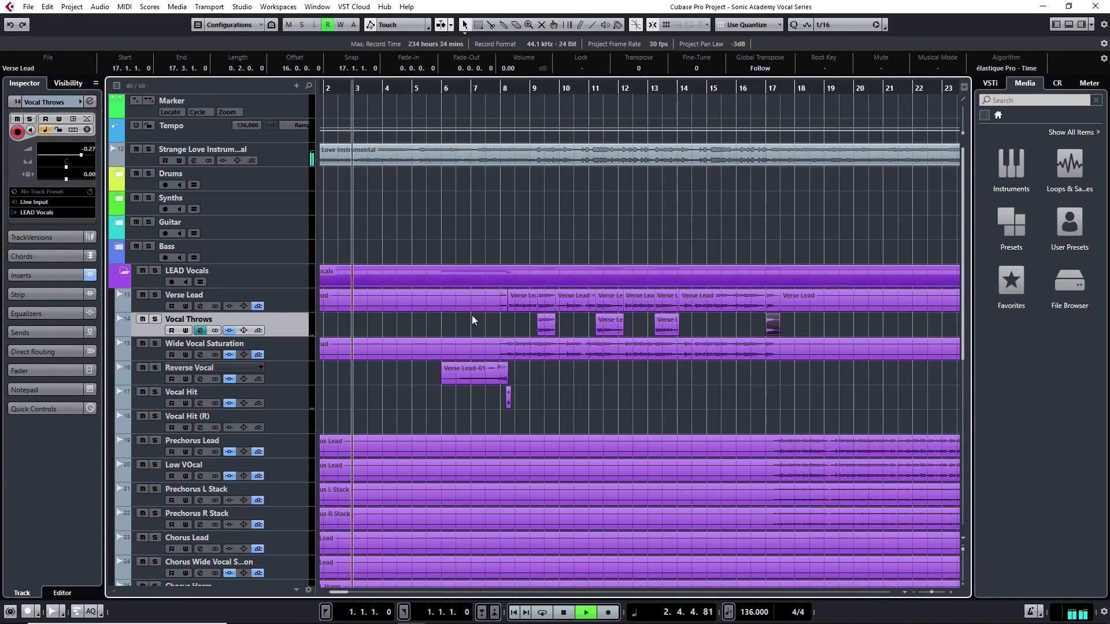
scroll(507, 331, "up", 2)
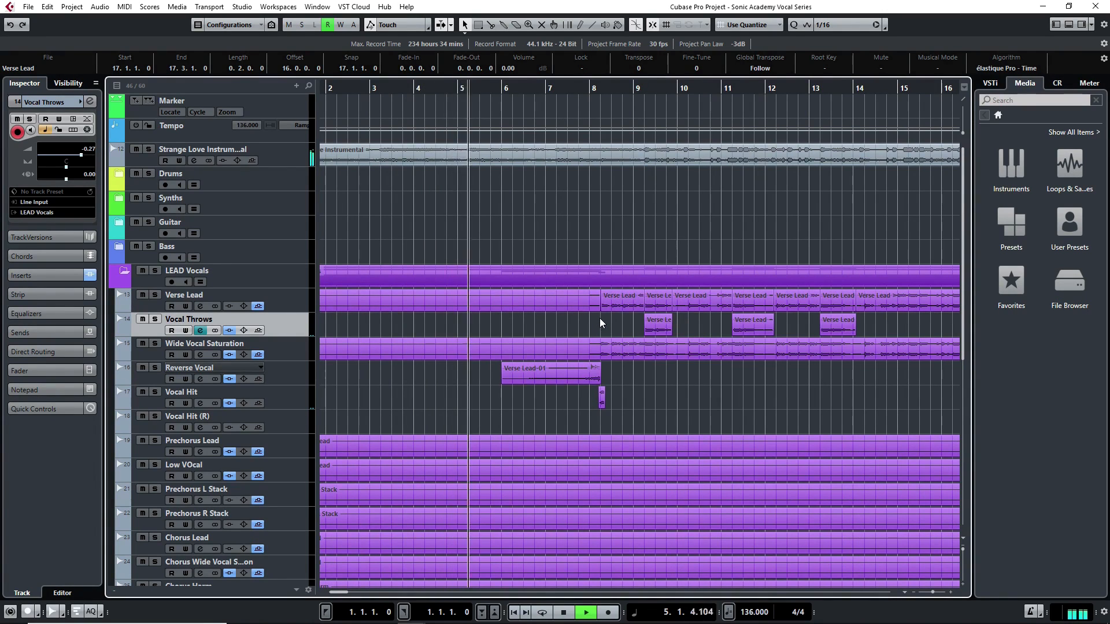
scroll(629, 320, "down", 5)
scroll(518, 388, "up", 4)
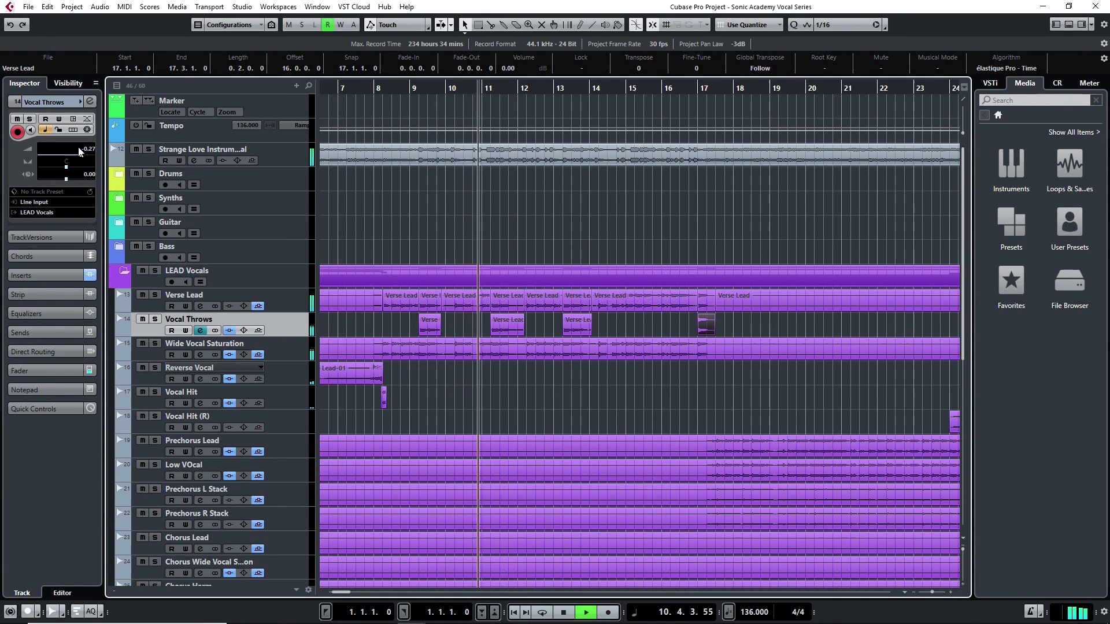
- Lower the Vocal Throws track volume to -2.47 and listen through to the chorus, ending with playback stopped
left_click_drag(81, 156, 77, 159)
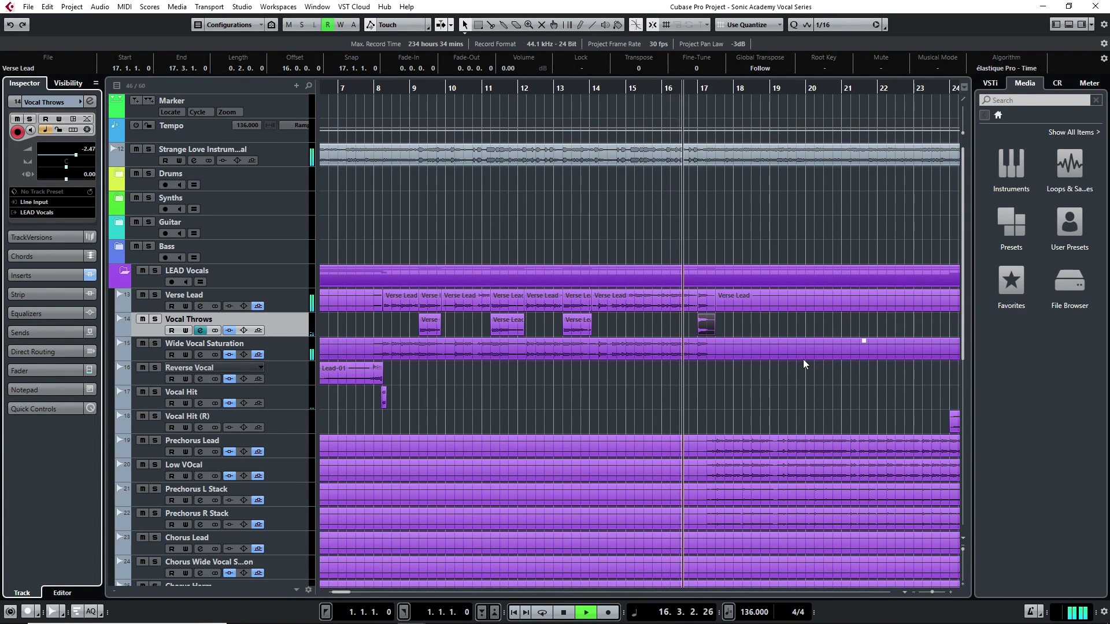
key("g")
key("g")
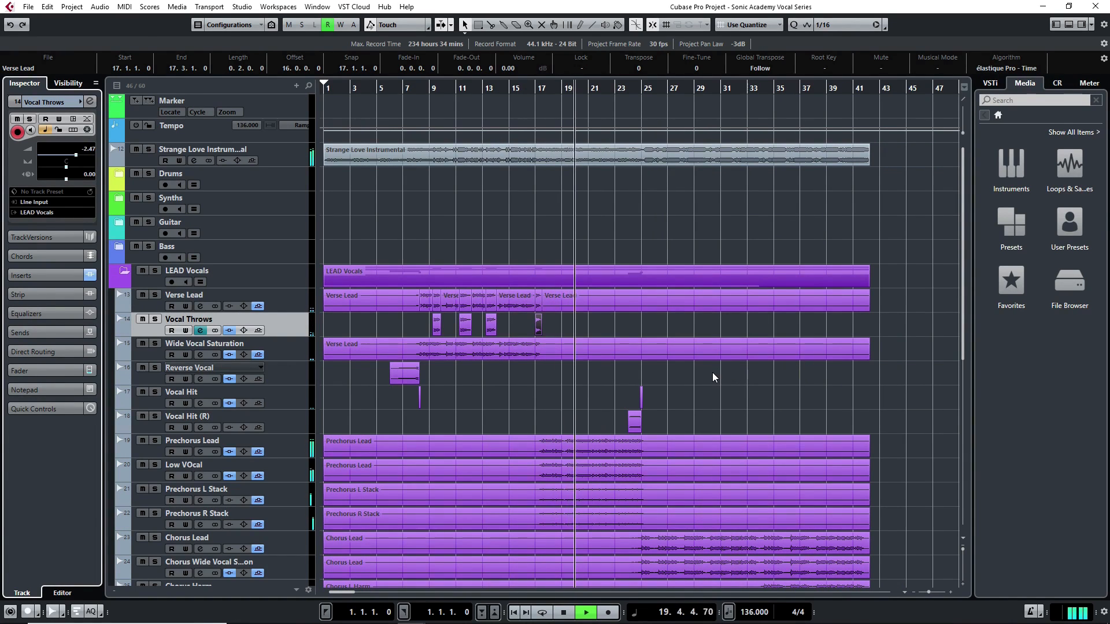
scroll(713, 373, "down", 5)
scroll(713, 374, "up", 4)
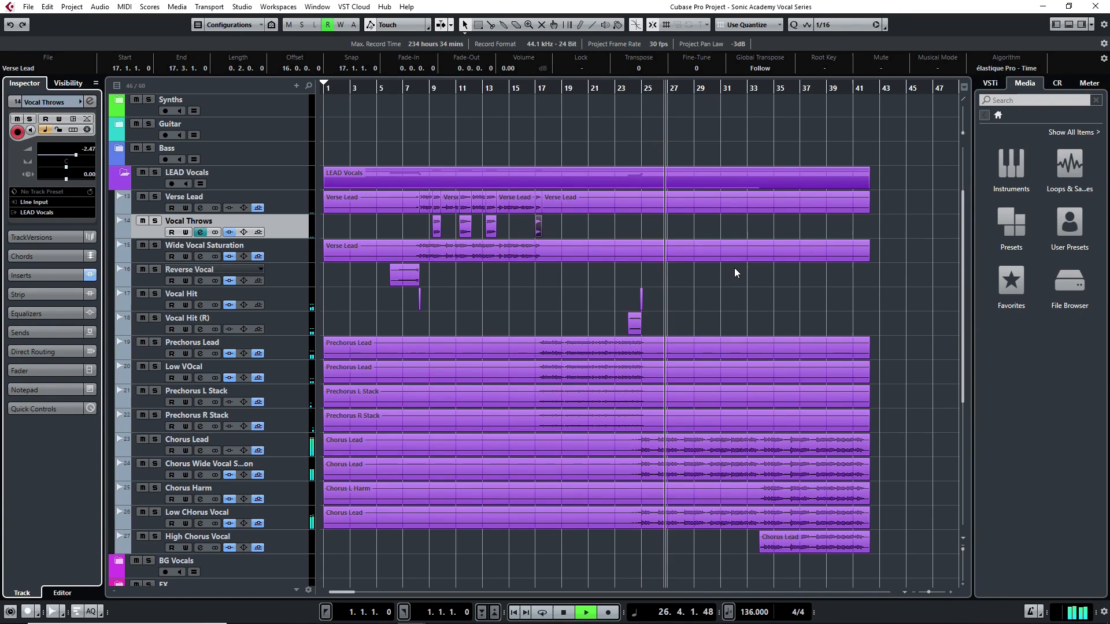
key("space")
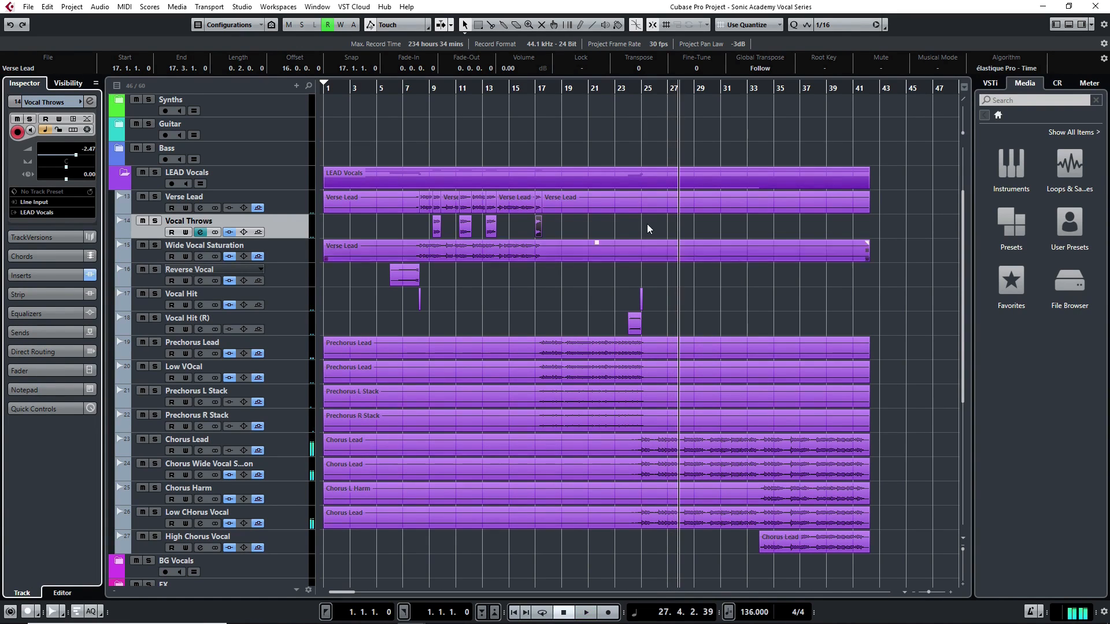
- Add one stereo audio track named Vocal Chop below Verse Lead, with its output routed to the LEAD Vocals group
left_click_drag(370, 89, 223, 103)
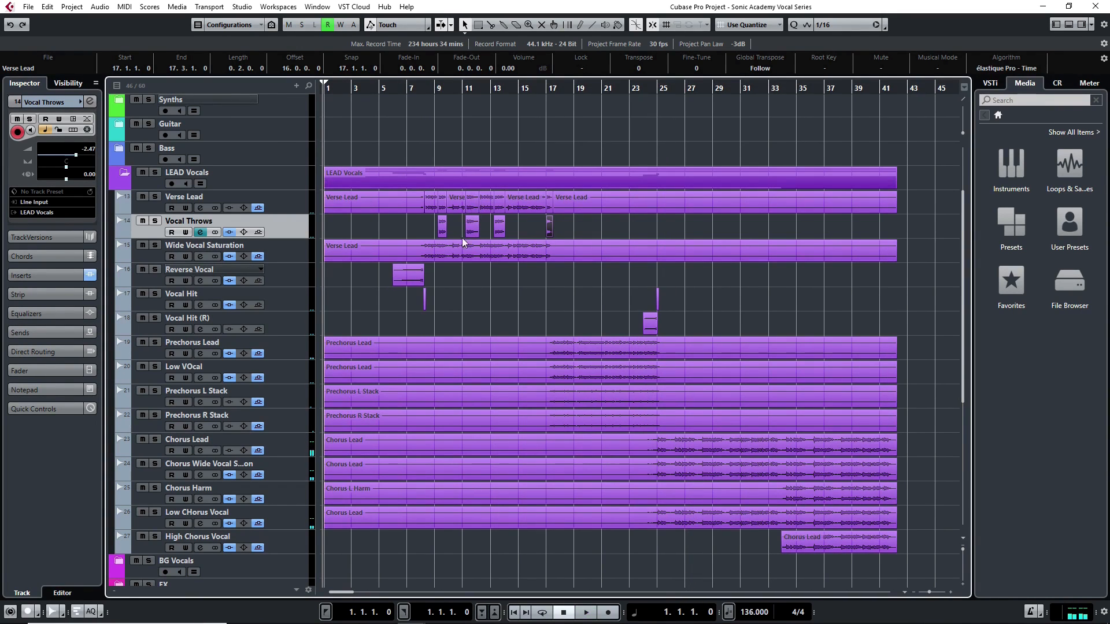
scroll(472, 299, "up", 4)
scroll(472, 299, "left", 7)
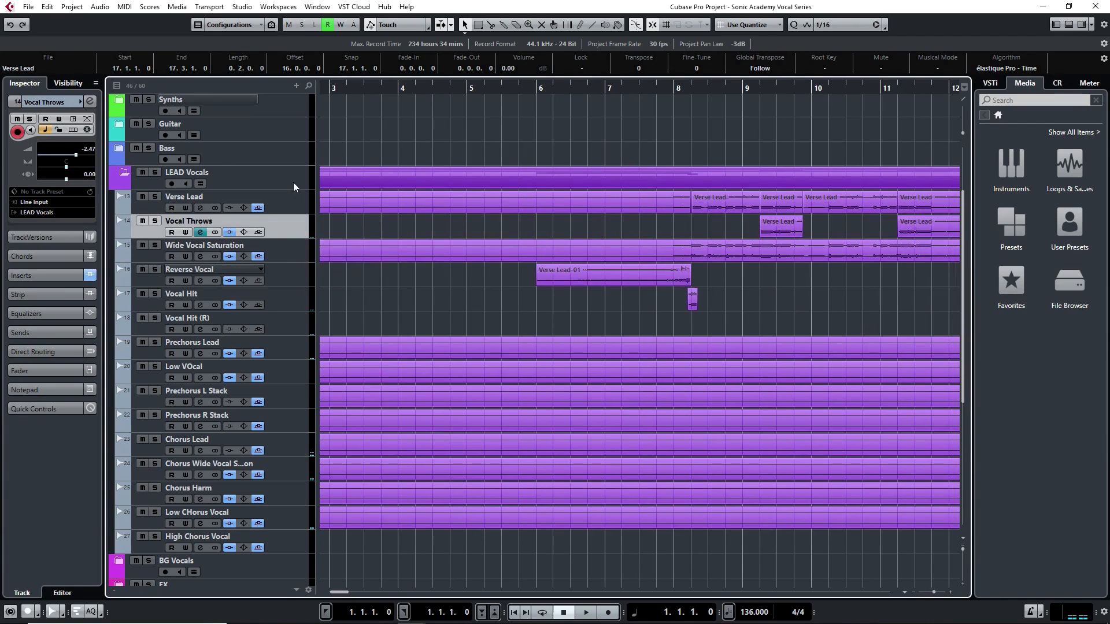
right_click(298, 193)
mouse_move(478, 205)
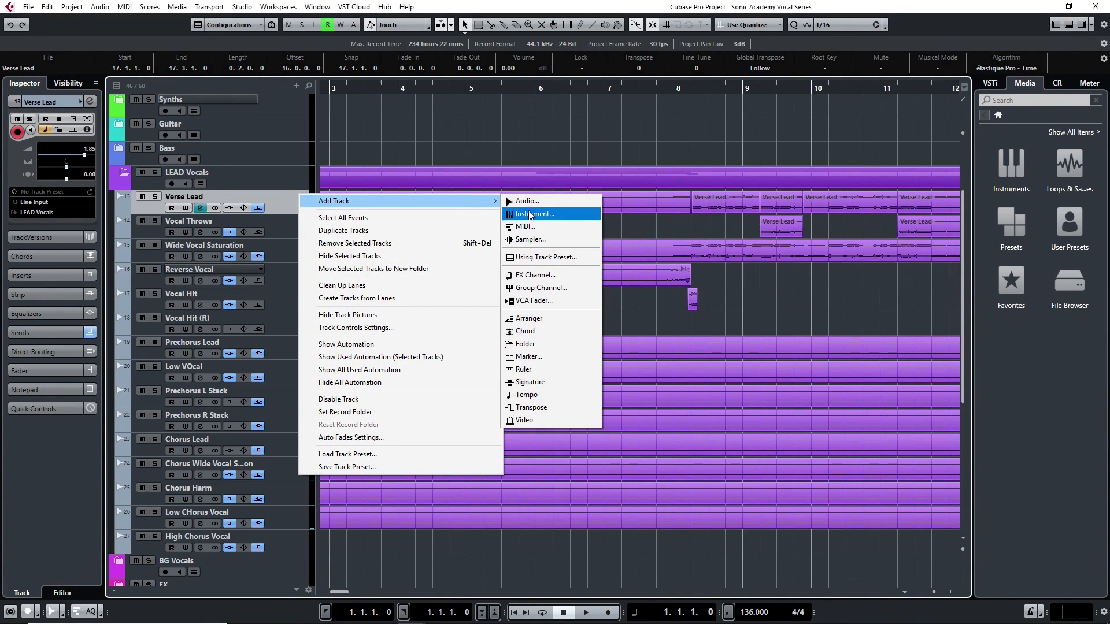
left_click(527, 203)
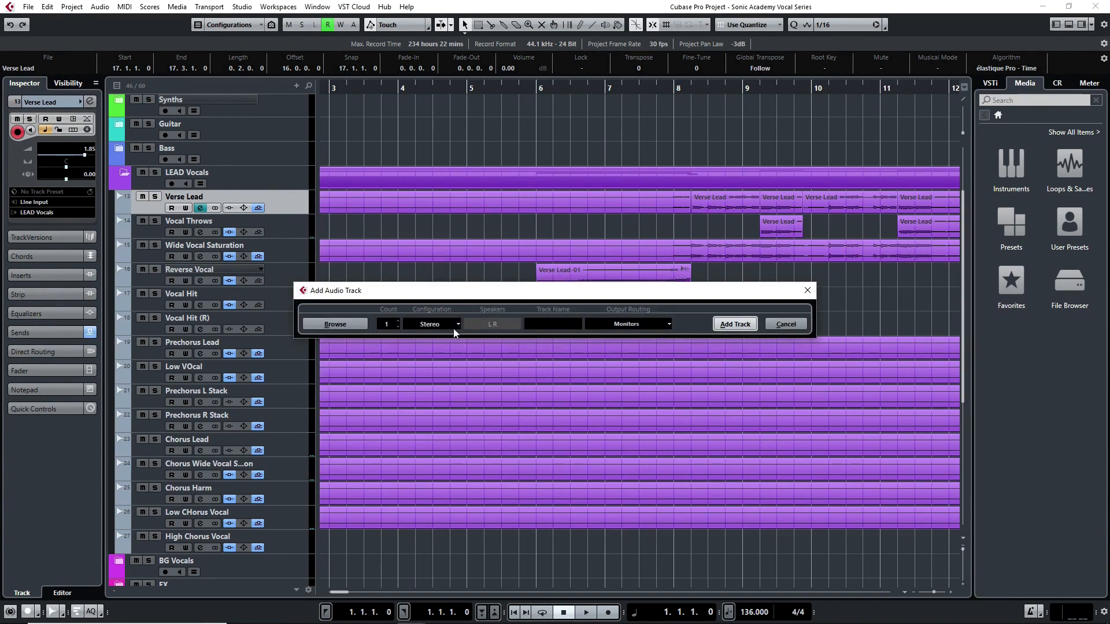
left_click(608, 323)
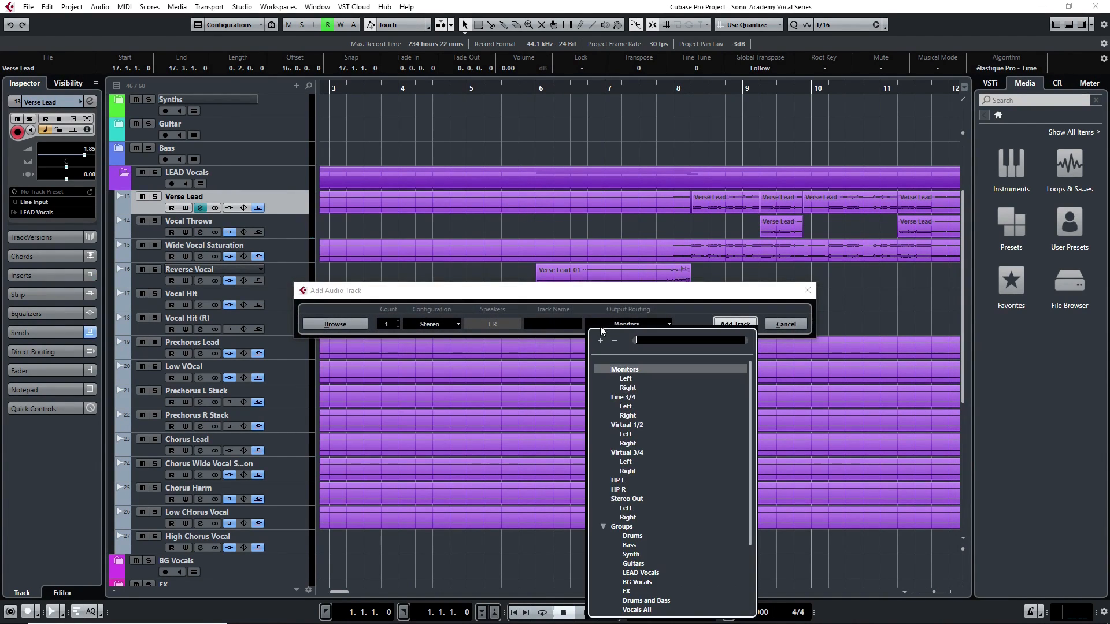
left_click(640, 573)
left_click(545, 328)
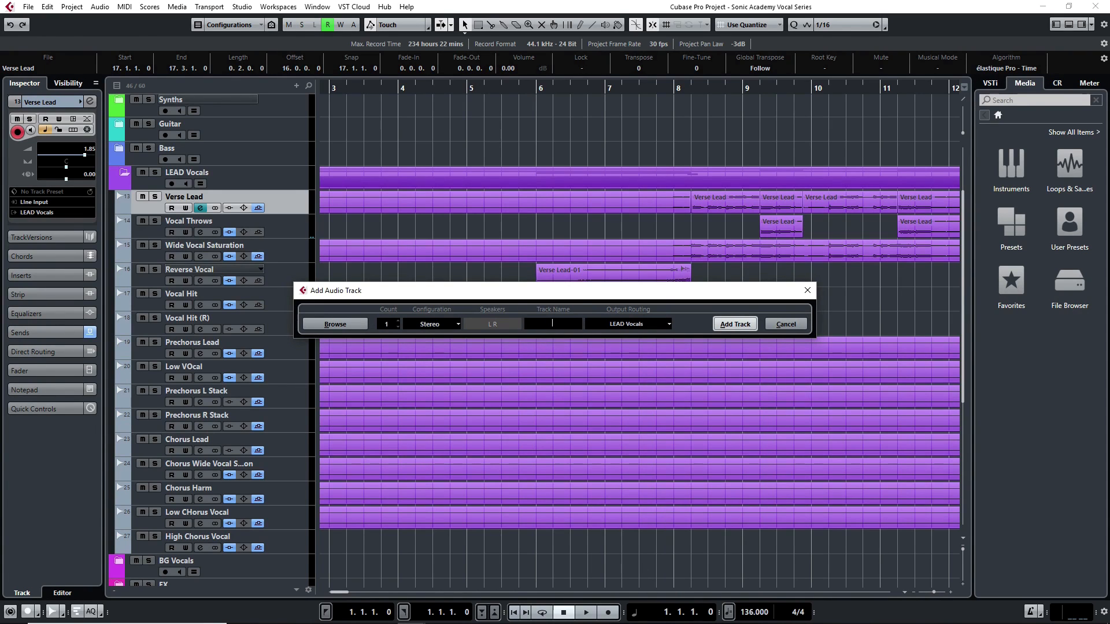
type("Vocal Chop")
key("Return")
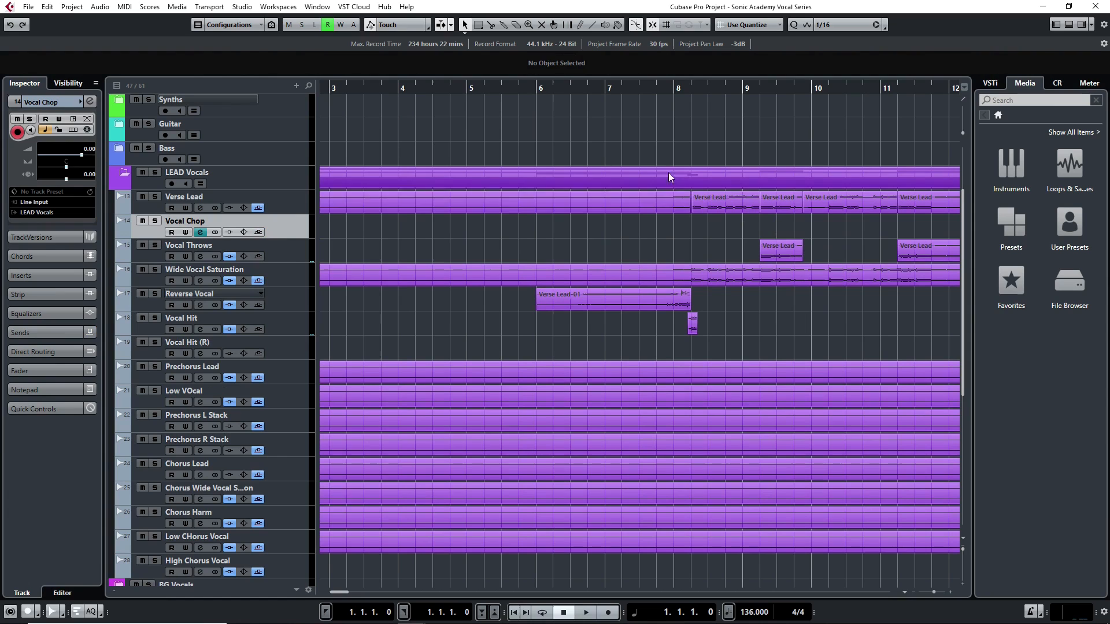
- Delete the opening Verse Lead event before bar 8 and extend the following event's start back to bar 1
left_click(686, 208)
key("Delete")
left_click(692, 208)
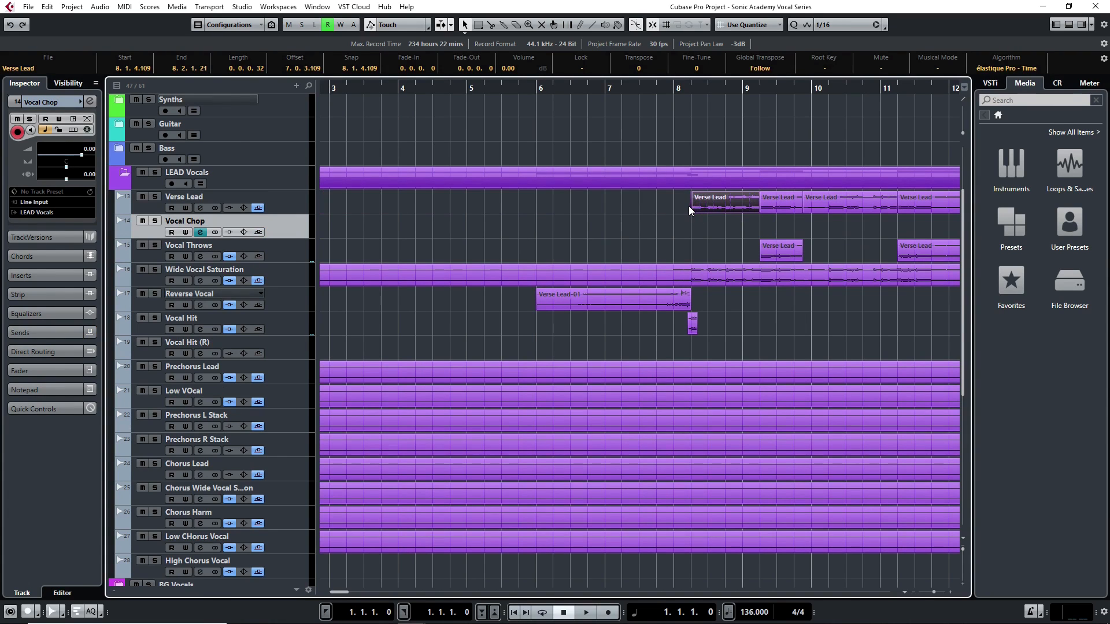
double_click(692, 206)
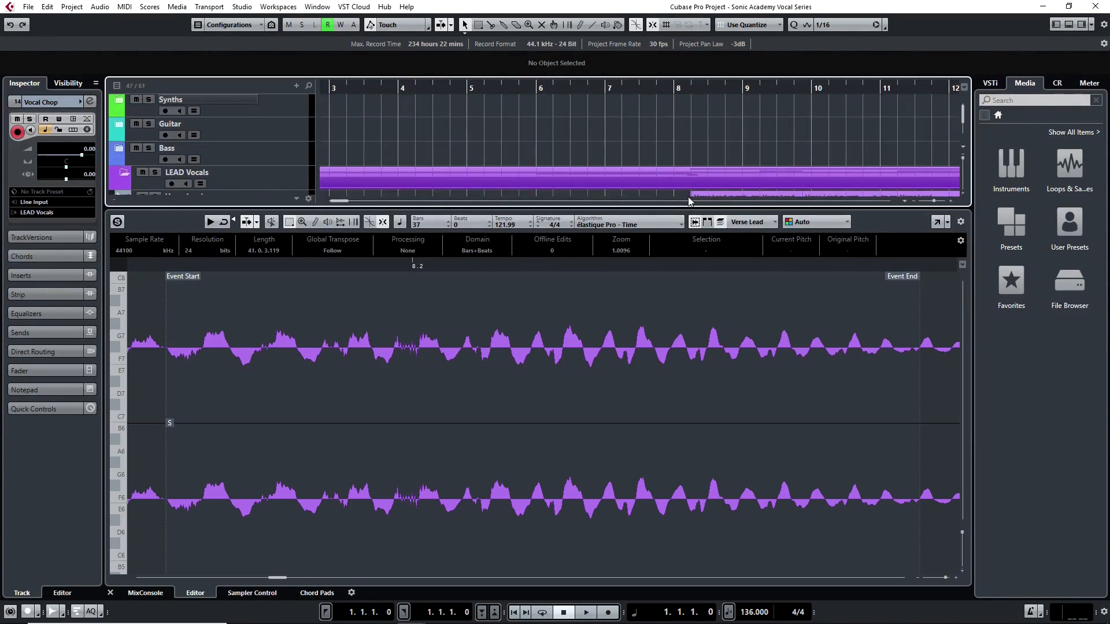
left_click(696, 195)
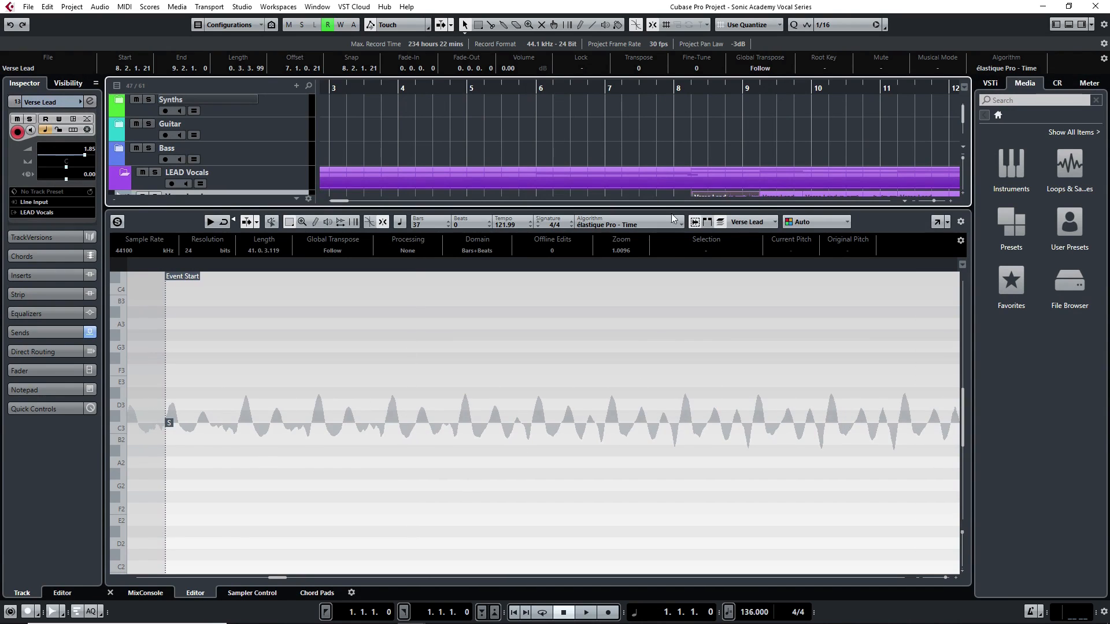
scroll(692, 155, "down", 3)
scroll(699, 127, "up", 1)
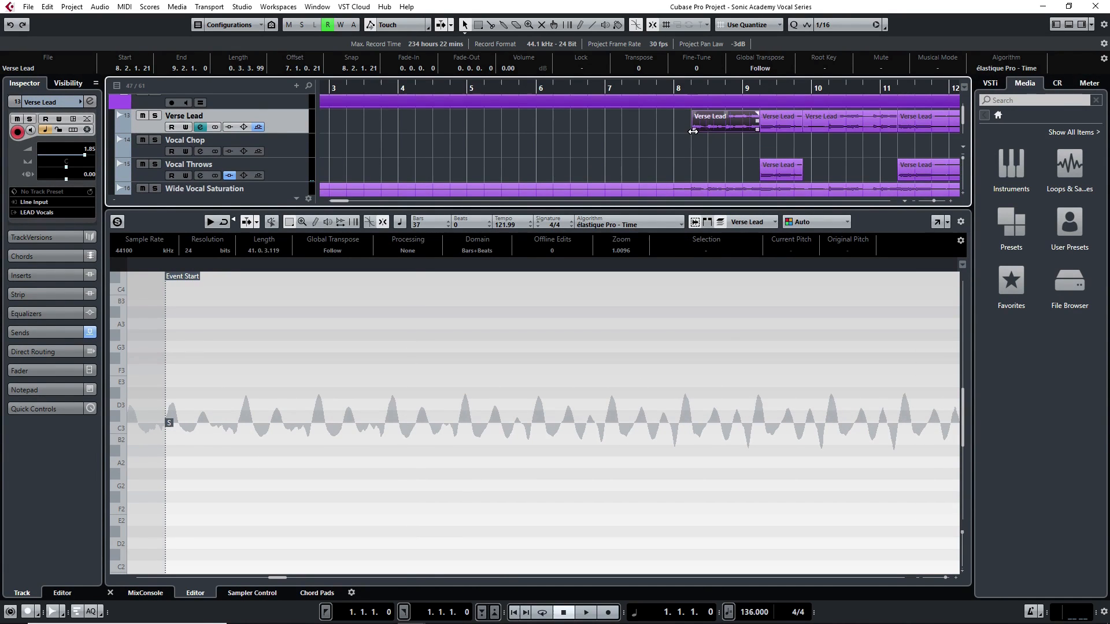
left_click_drag(693, 132, 385, 130)
left_click(750, 86)
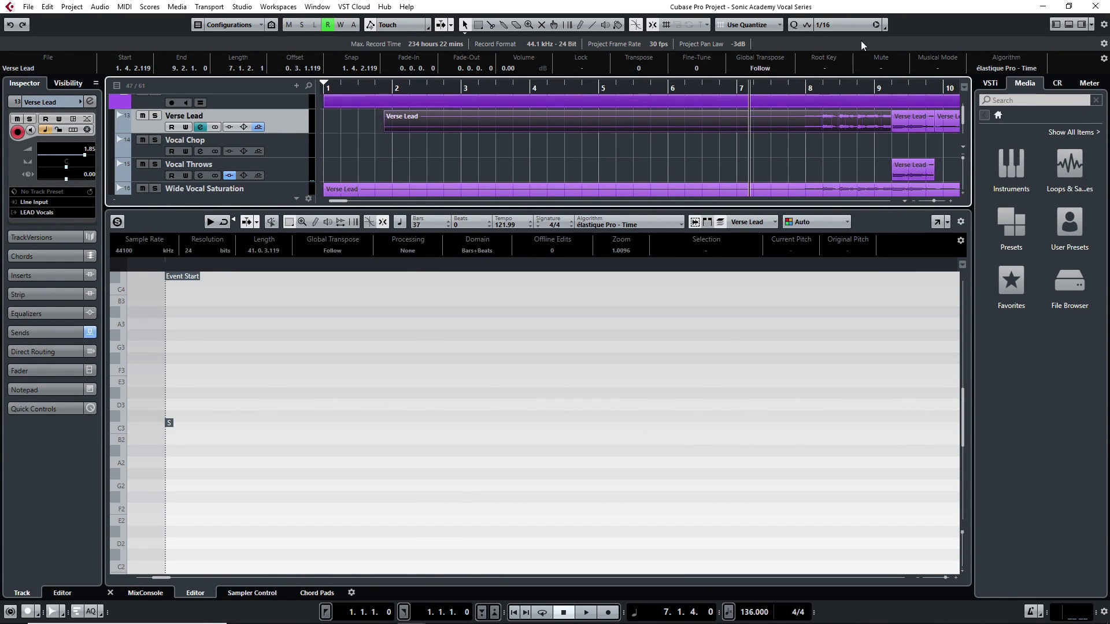
left_click_drag(391, 136, 253, 136)
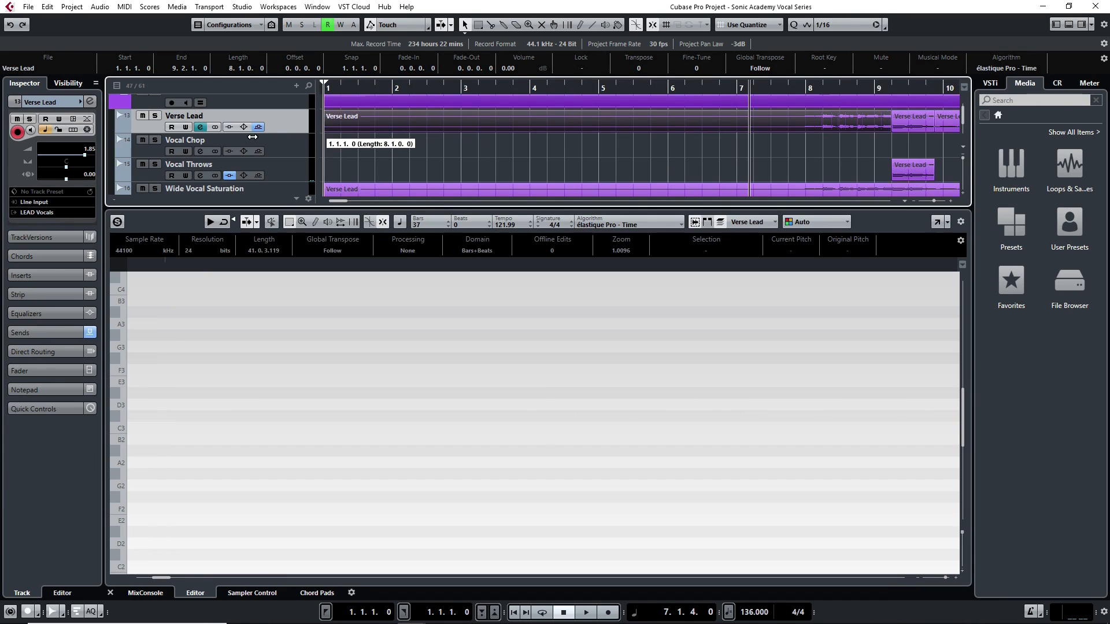
- Copy the extended Verse Lead event onto the Vocal Chop track at bar 1 and solo that track with the sample editor closed
key("ctrl+v")
left_click_drag(789, 134, 307, 148)
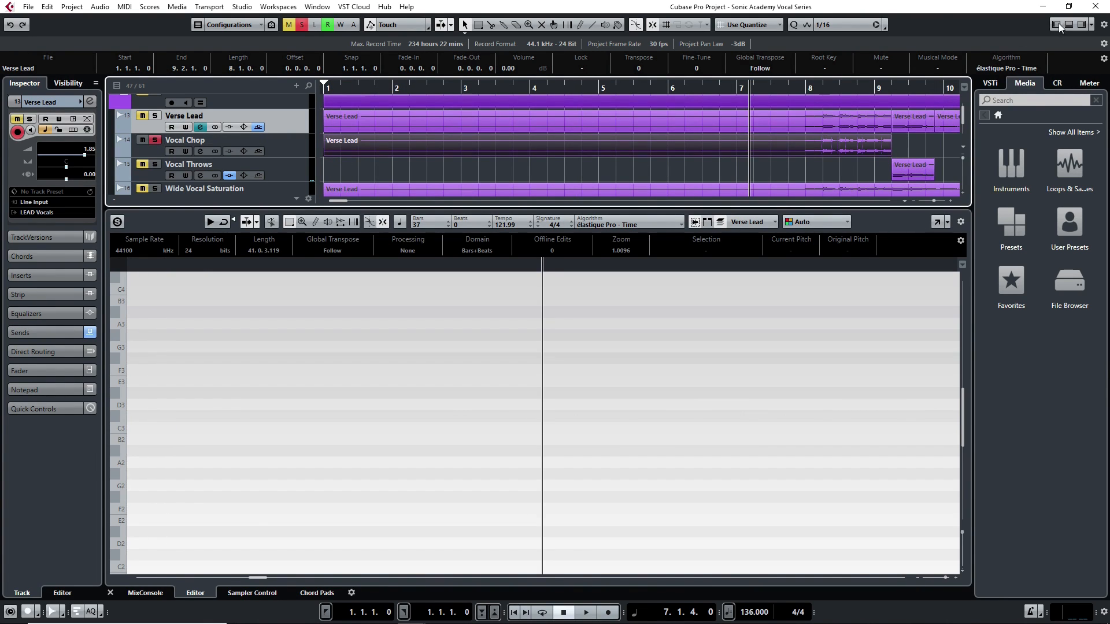
left_click(1065, 27)
- Set the quantize value to 1/1 and play from bar 1 with the Vocal Chop solo turned off
left_click(844, 24)
left_click(841, 39)
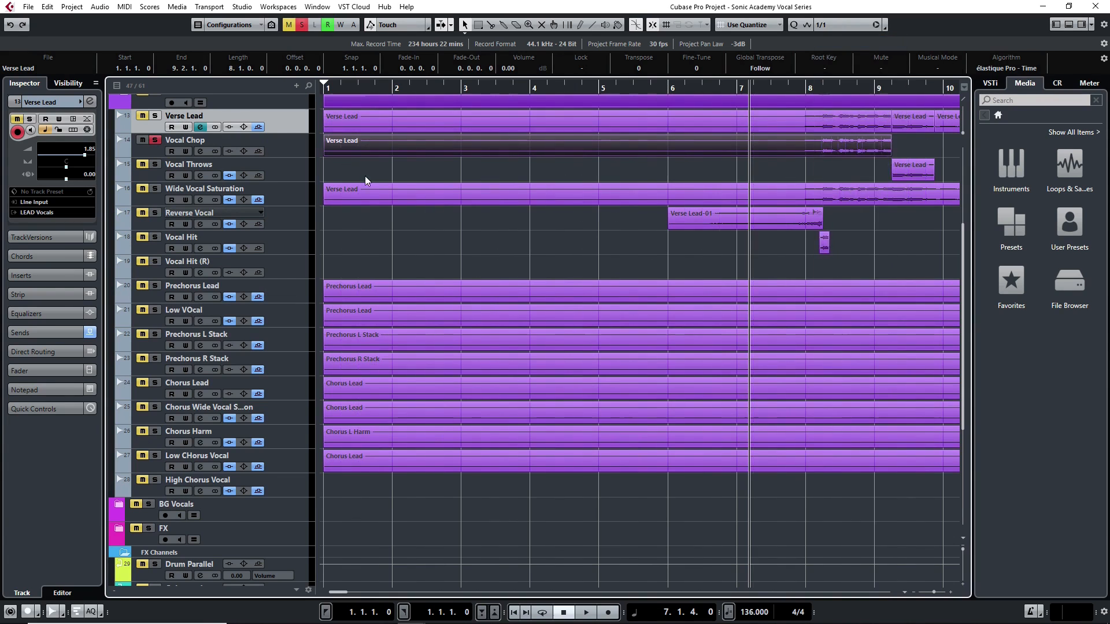
scroll(428, 203, "up", 4)
scroll(451, 209, "left", 2)
left_click(323, 85)
key("space")
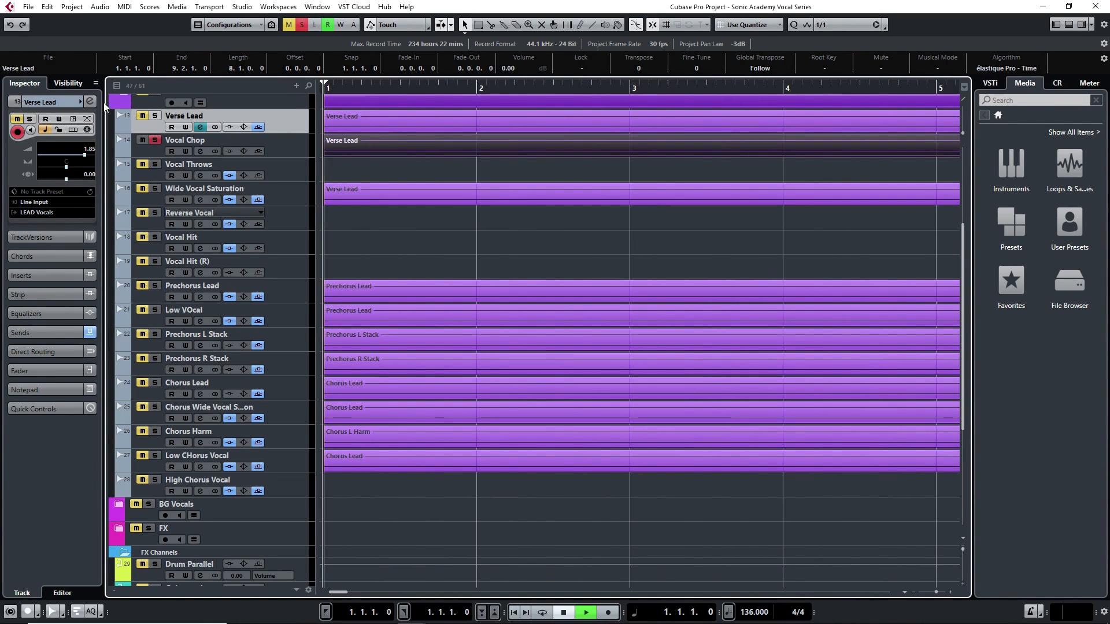
left_click(155, 140)
key("space")
key("space")
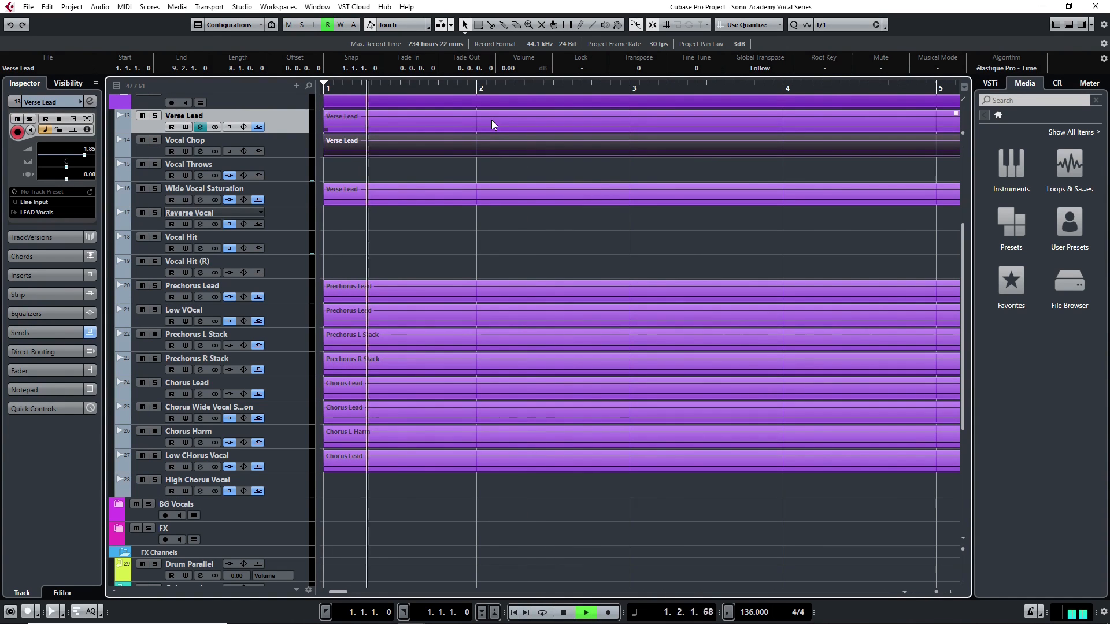
- Set the quantize value to 1/8 and trim the Vocal Chop event's start to 1.1.4.119
left_click(845, 26)
left_click(843, 79)
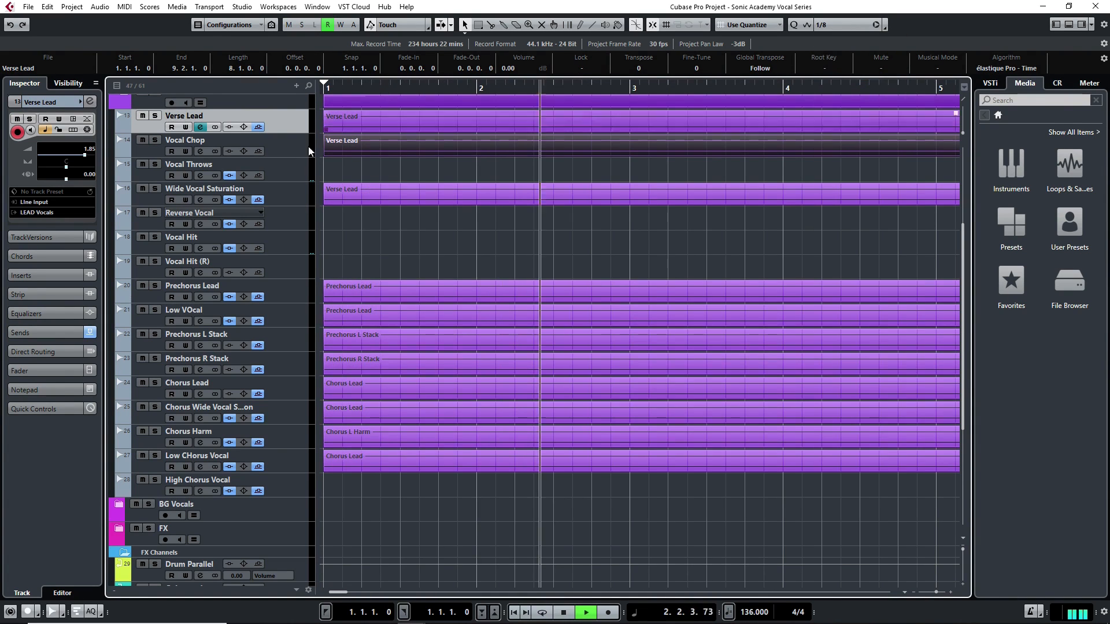
left_click_drag(325, 150, 362, 151)
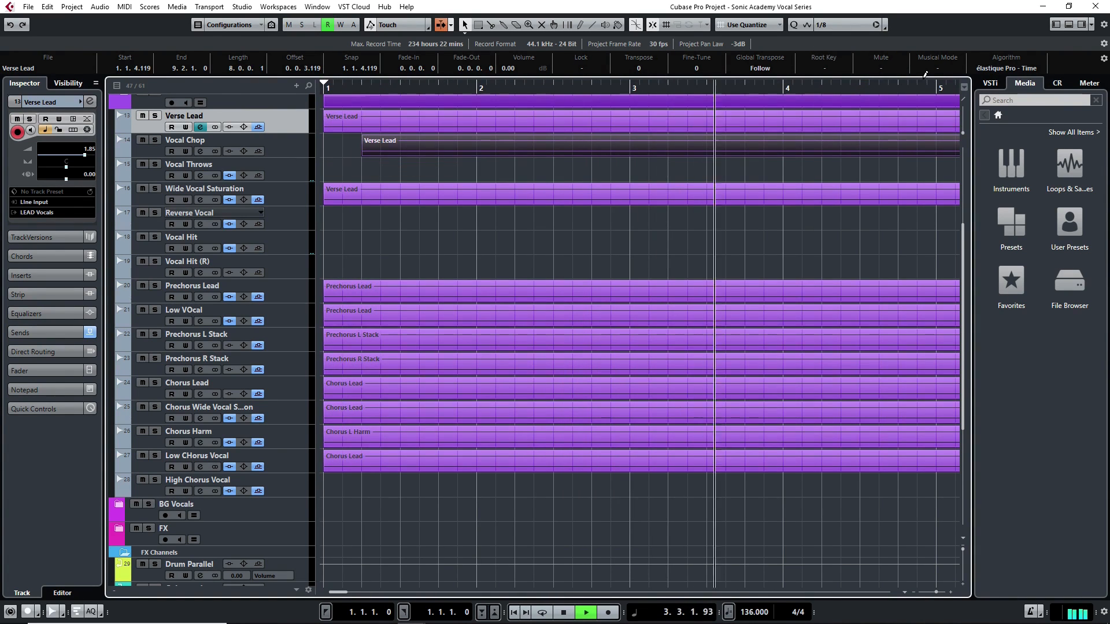
left_click(859, 25)
left_click(590, 177)
key("g")
key("g")
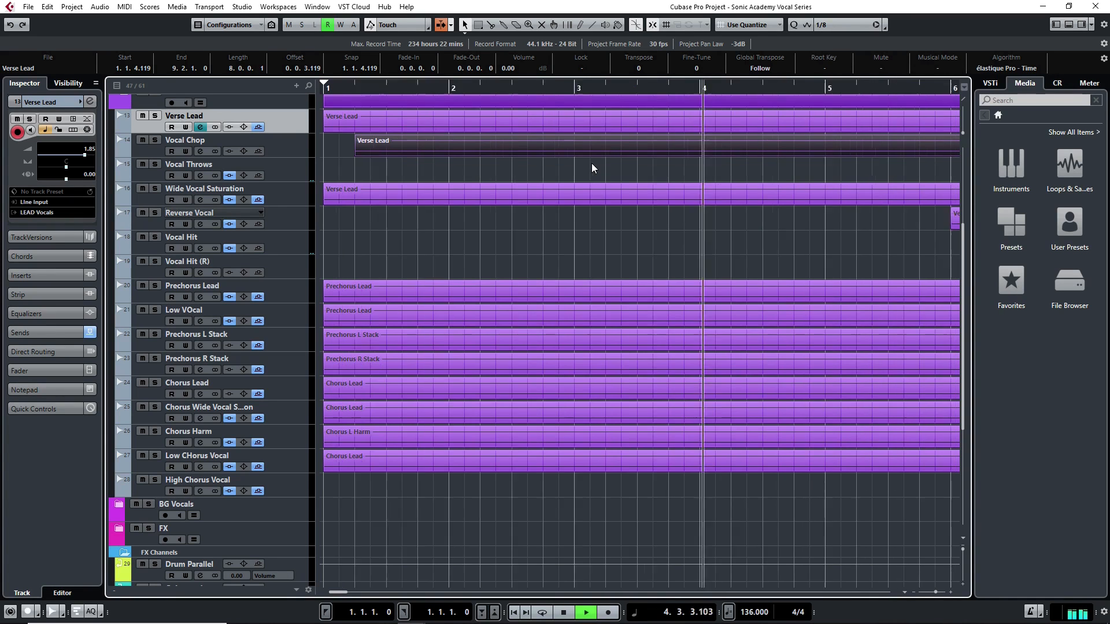
- Trim the Vocal Chop event down to its final sung phrase, 1.1.0.0 long, and move it to start at 1.2.1.0
key("space")
key("g")
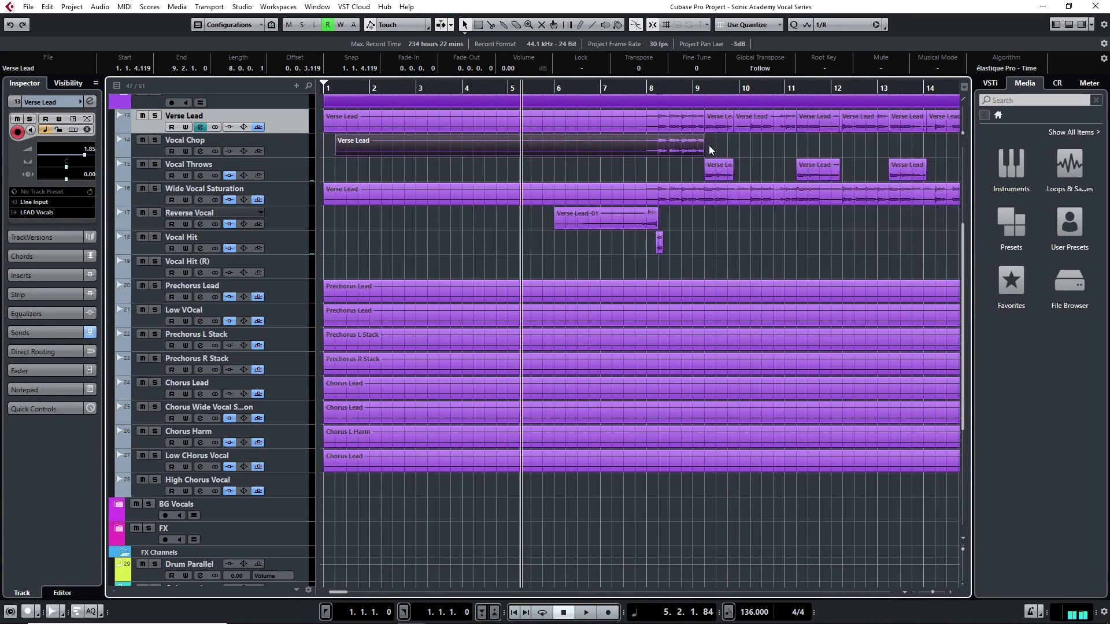
left_click_drag(709, 145, 351, 149)
key("Delete")
- Play the project from the beginning to audition the repositioned vocal chop phrase
key("period")
key("space")
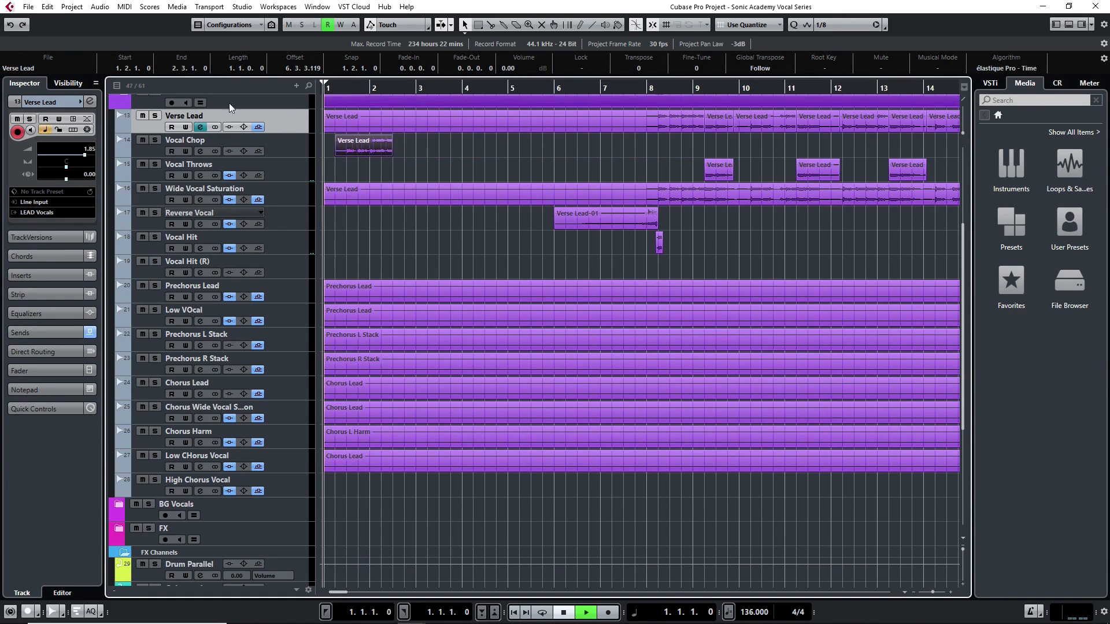
key("h")
key("h")
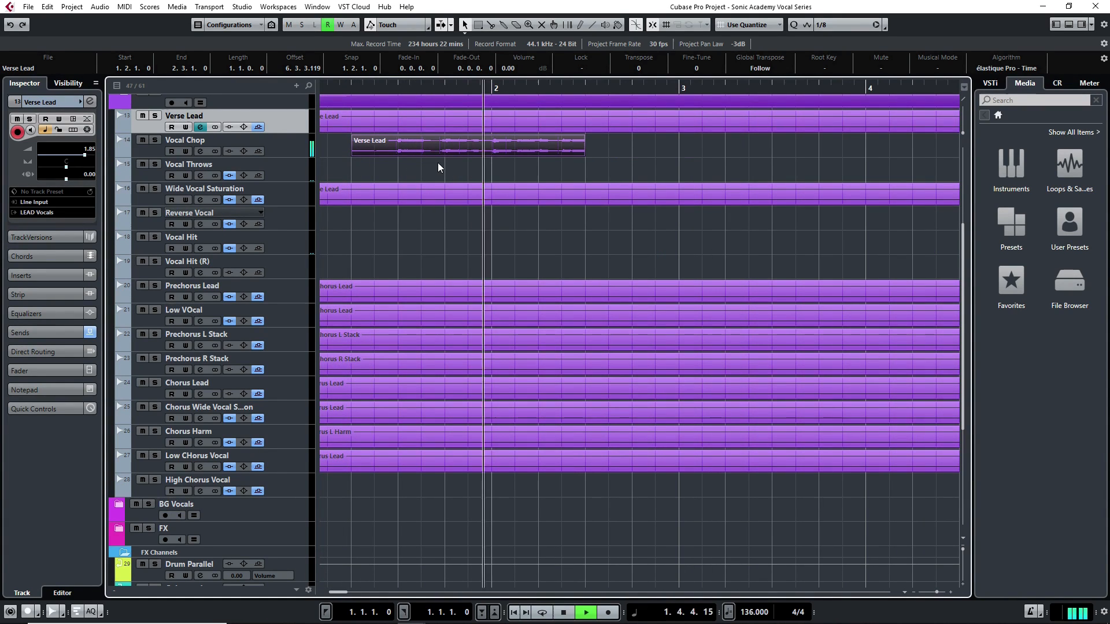
key("space")
key("h")
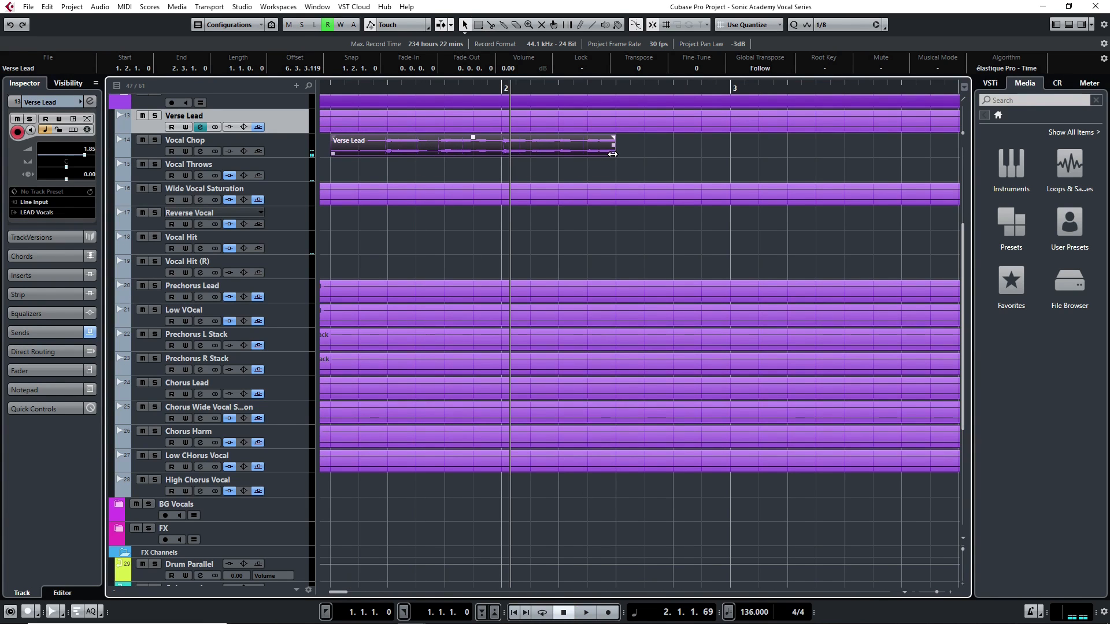
- Extend the Vocal Chop event's end to a length of 2.2.1.119 and trim the Verse Lead event's start to 5.3.2.119
left_click_drag(612, 153, 917, 175)
key("g")
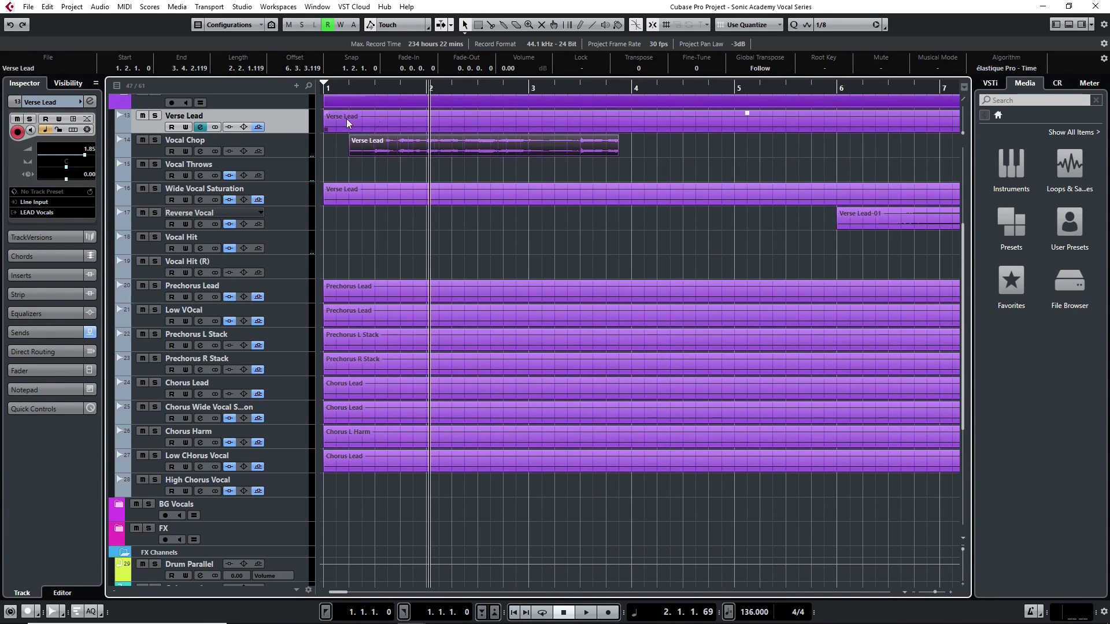
left_click_drag(325, 130, 802, 155)
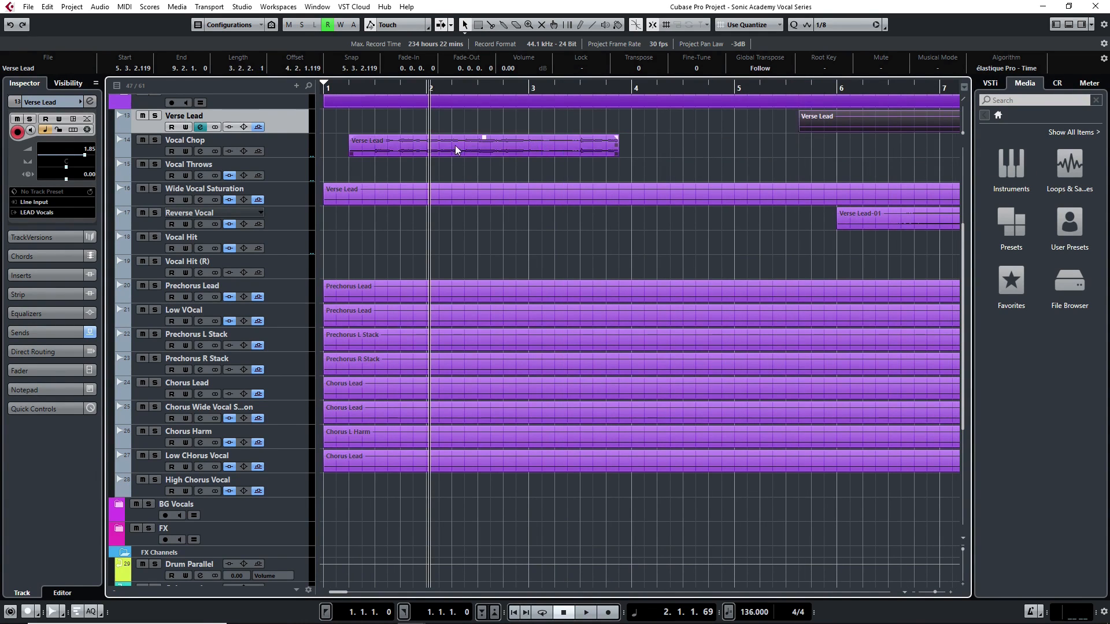
- Move the Vocal Chop event back onto the Verse Lead track and extend its end to 5.2.3.0
left_click_drag(456, 145, 453, 124)
left_click_drag(618, 130, 753, 147)
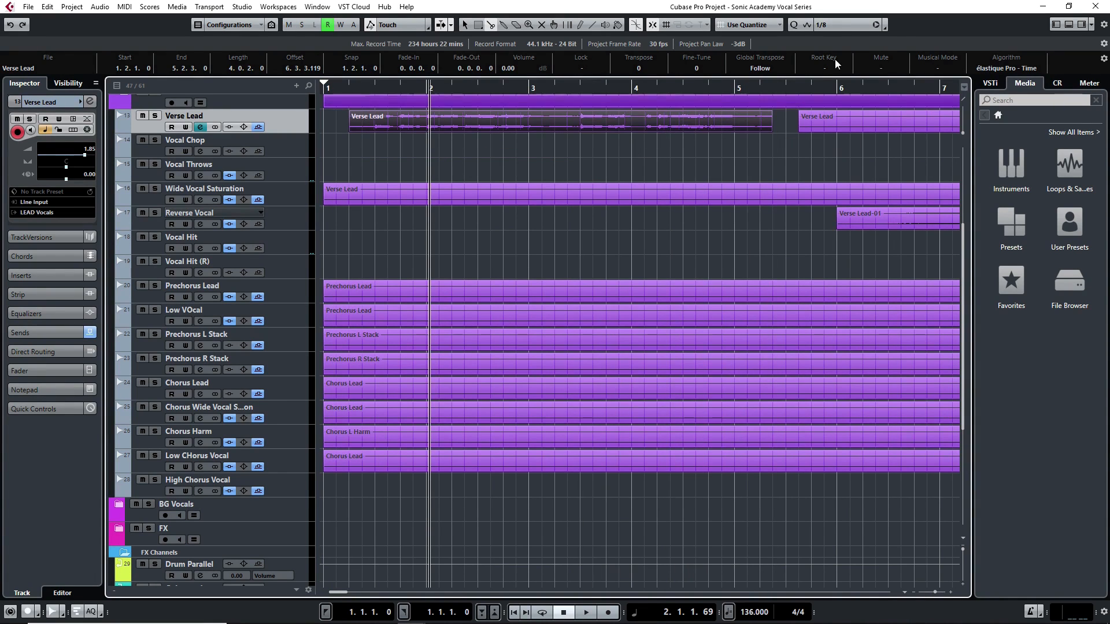
- Set the quantize value to 1/16 and split the extended Verse Lead event at successive sixteenths from about 3.3.1 to 4.4.4.119, skipping the gap between phrases
left_click(836, 26)
left_click(864, 91)
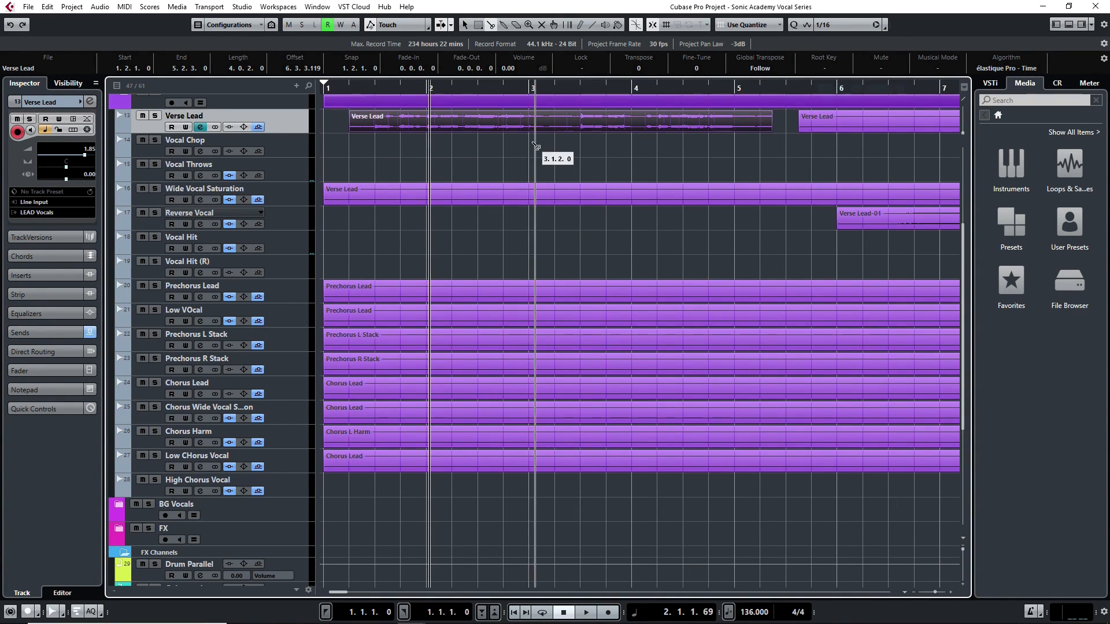
left_click(581, 128)
left_click(587, 128)
left_click(595, 131)
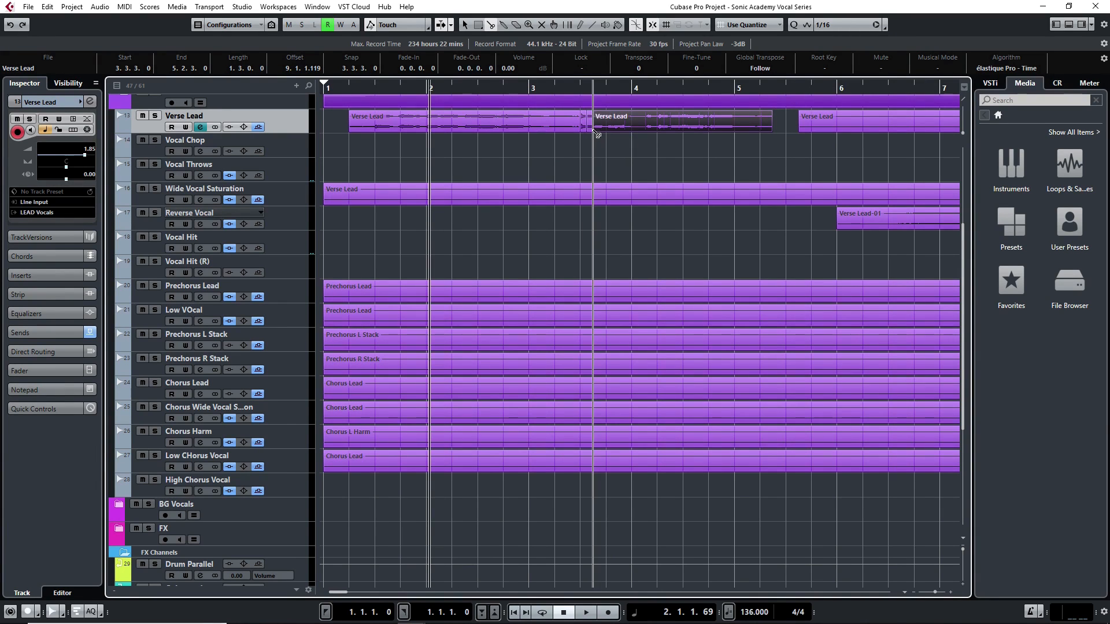
left_click(601, 132)
left_click(609, 132)
left_click(615, 132)
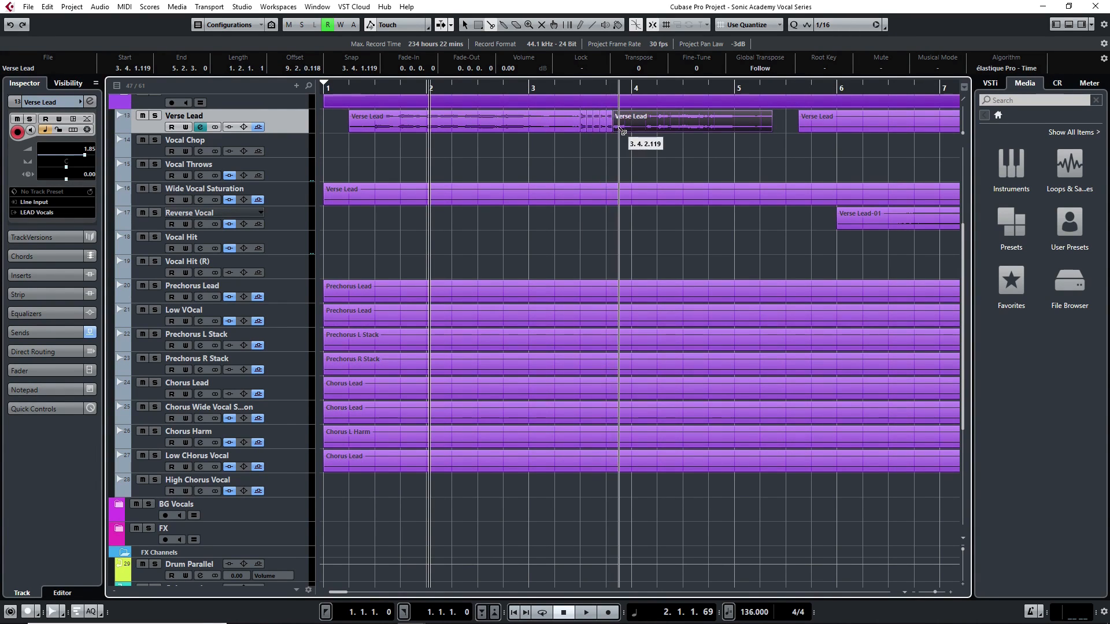
left_click(623, 132)
left_click(629, 132)
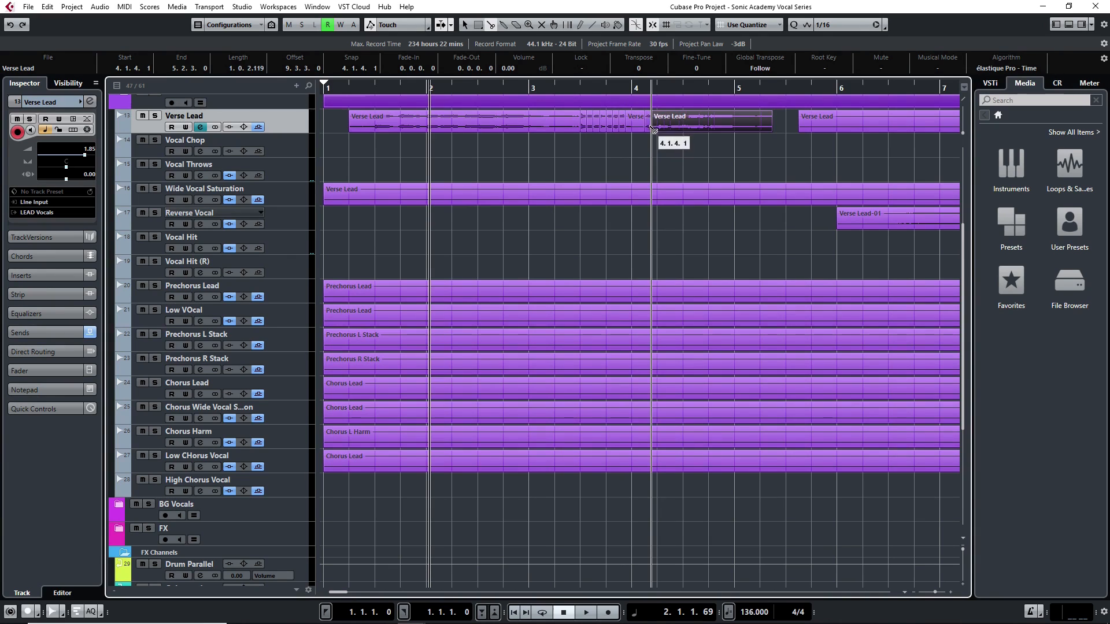
left_click(664, 131)
left_click(671, 131)
left_click(678, 132)
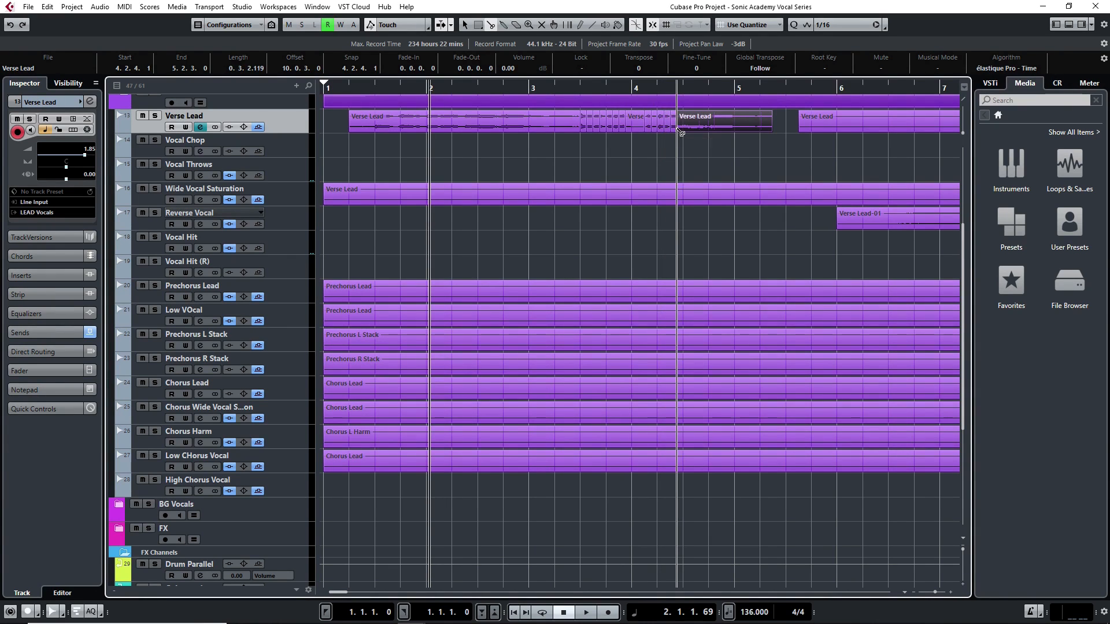
left_click(684, 131)
left_click(691, 132)
left_click(697, 131)
left_click(703, 131)
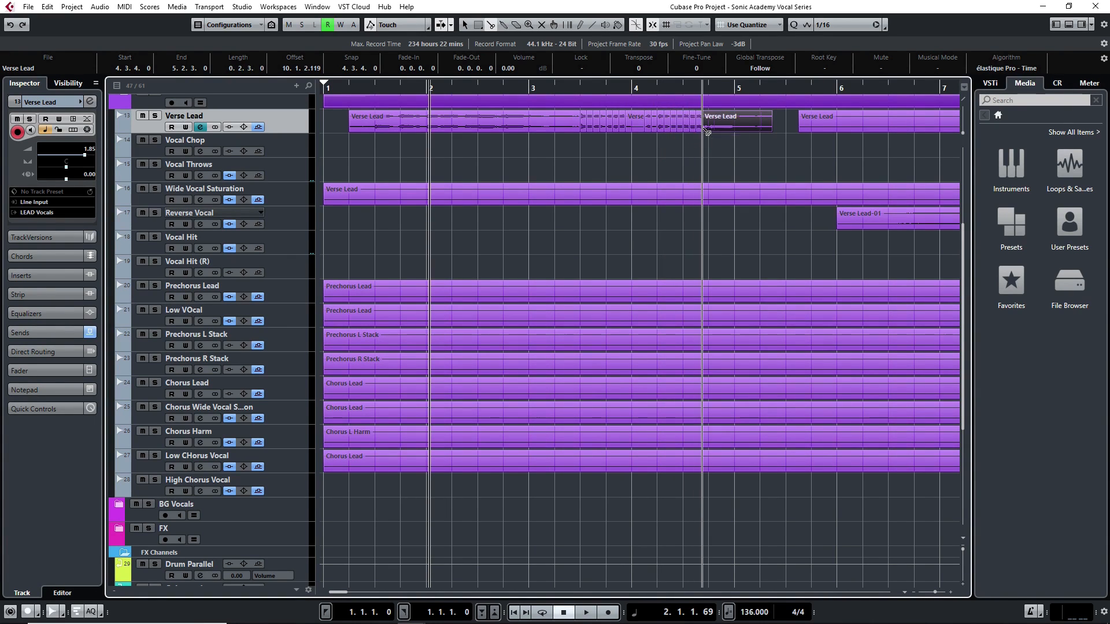
left_click(716, 132)
left_click(708, 132)
left_click(723, 130)
left_click(729, 131)
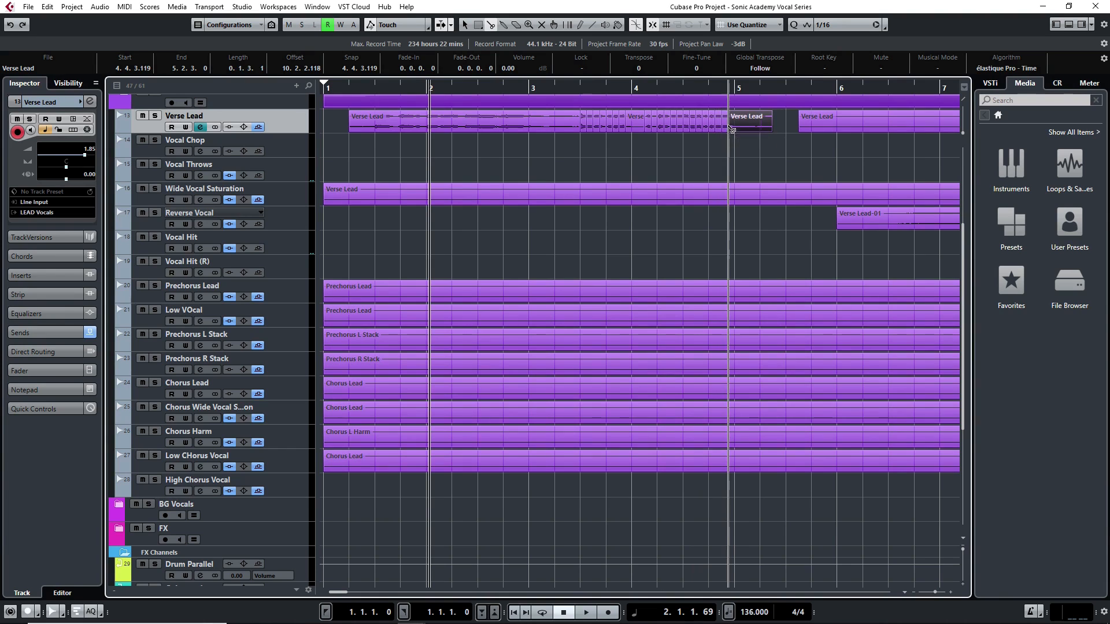
left_click(736, 130)
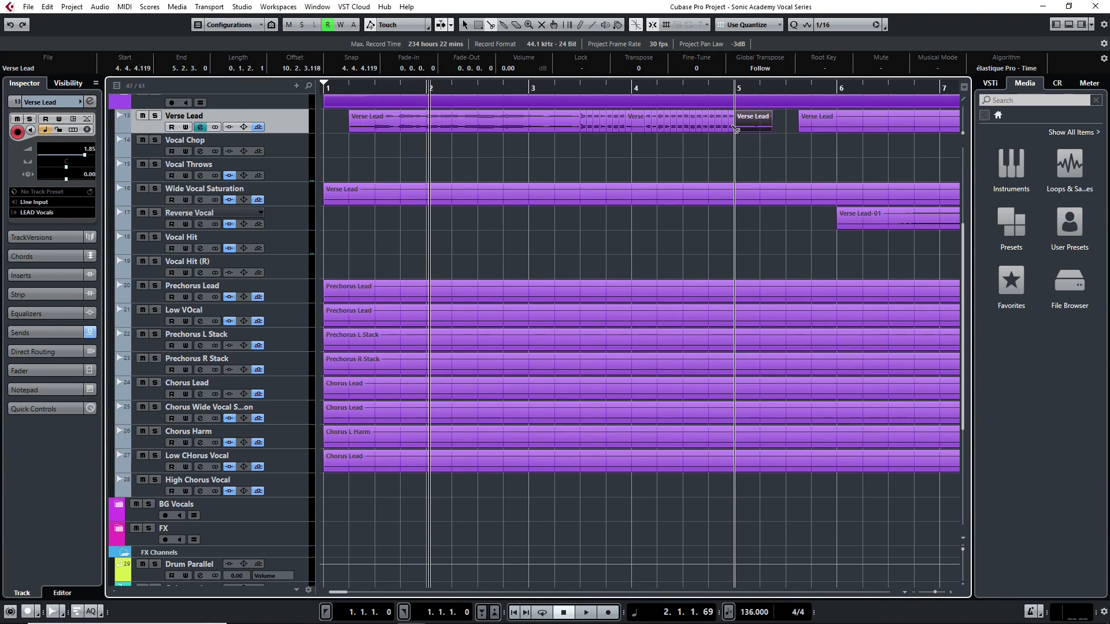
- Split the earlier part of the Verse Lead event at successive sixteenths from about 1.3.1 to 3.2.4
left_click(377, 128)
left_click(396, 128)
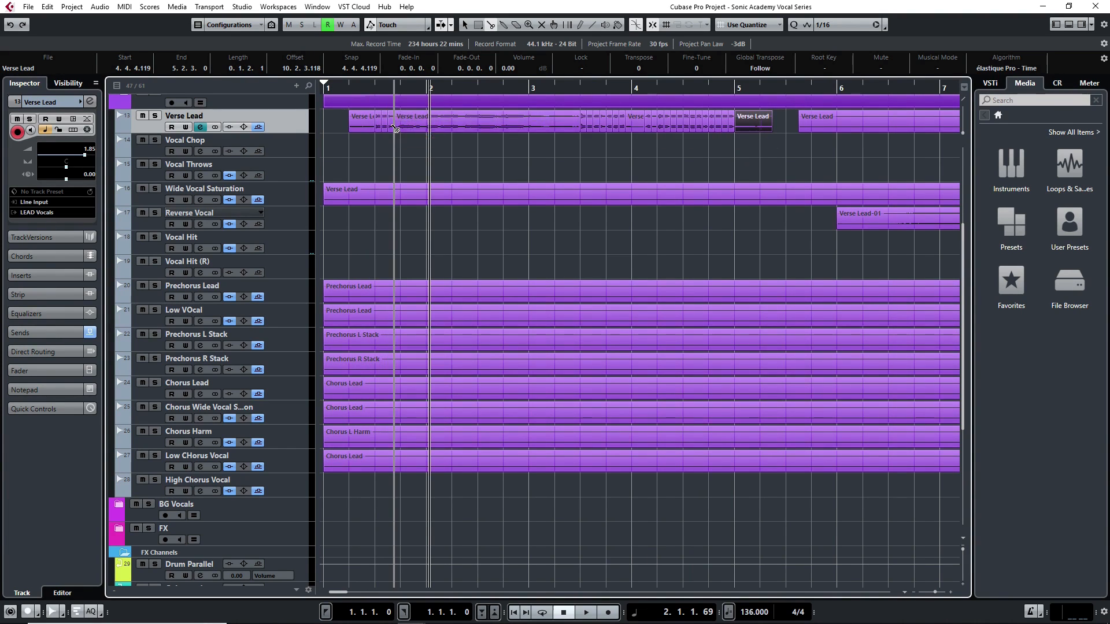
left_click(402, 129)
left_click(409, 129)
left_click(415, 128)
left_click(422, 129)
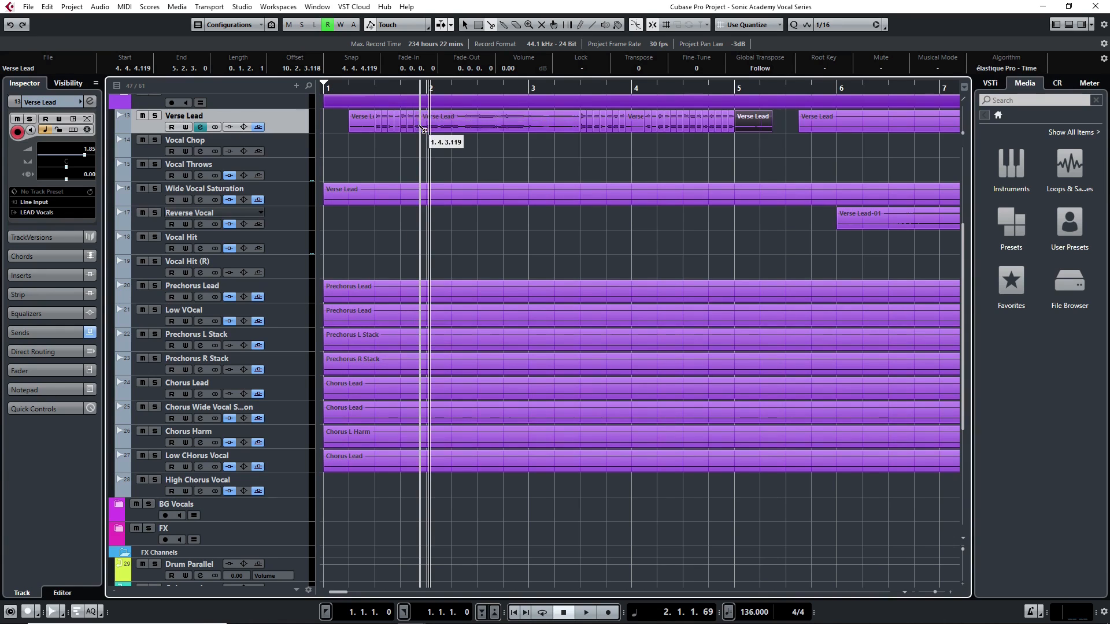
left_click(431, 130)
left_click(440, 128)
left_click(445, 128)
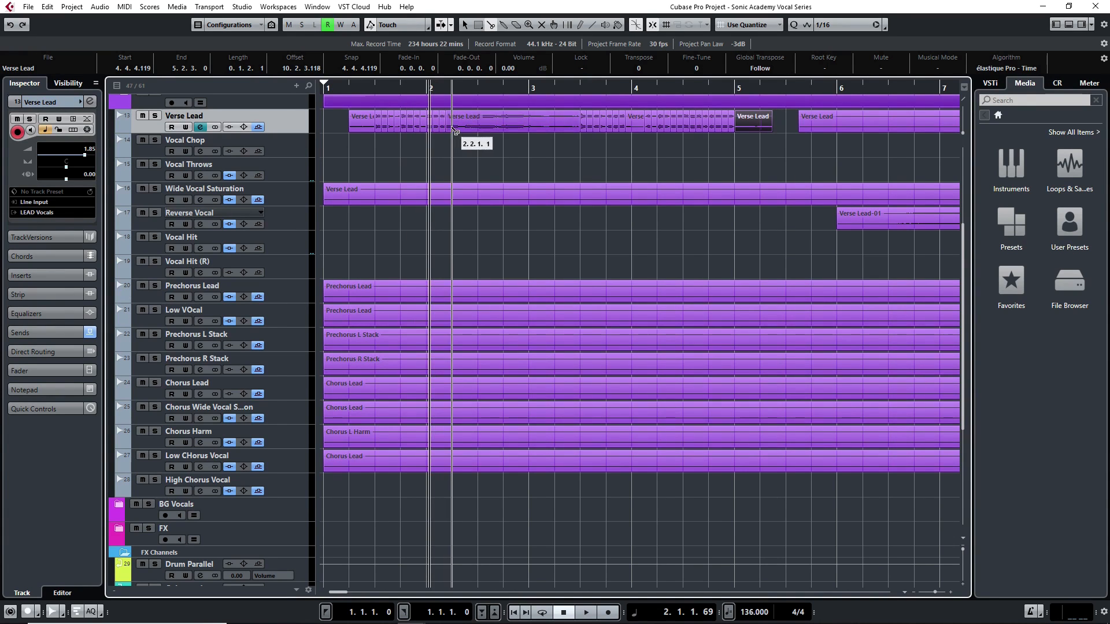
left_click(452, 128)
left_click(459, 128)
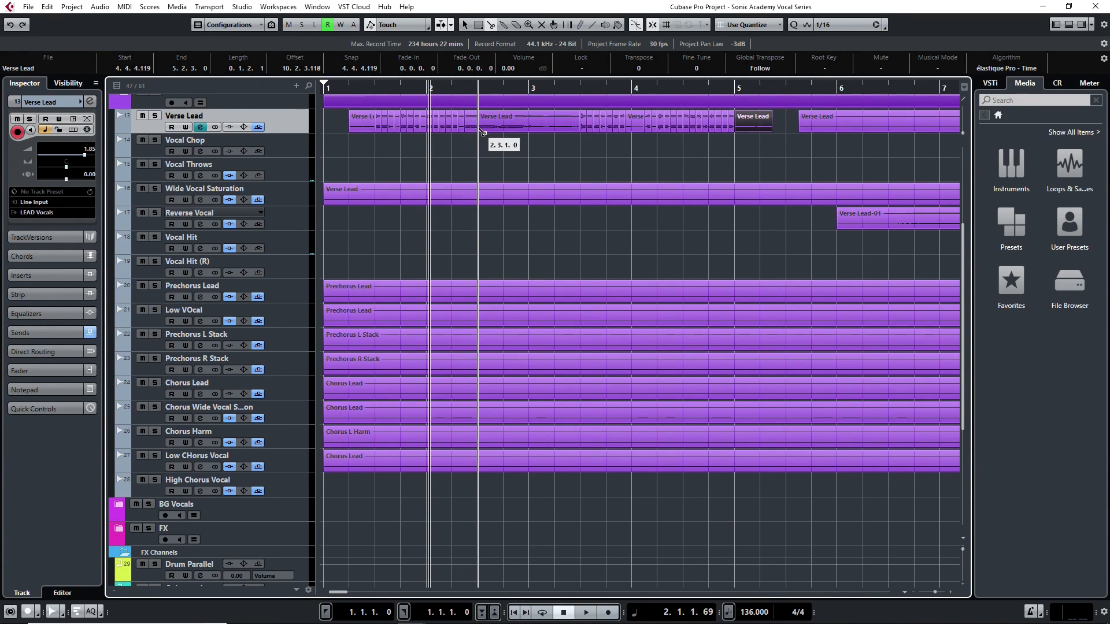
left_click(484, 128)
left_click(490, 128)
left_click(497, 129)
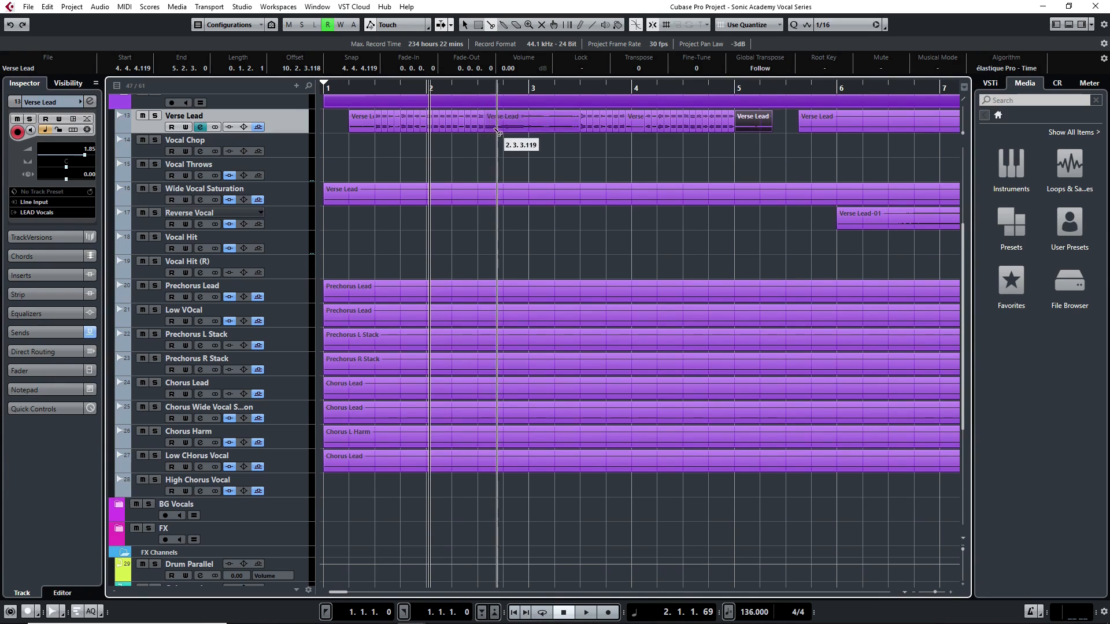
left_click(503, 128)
left_click(510, 129)
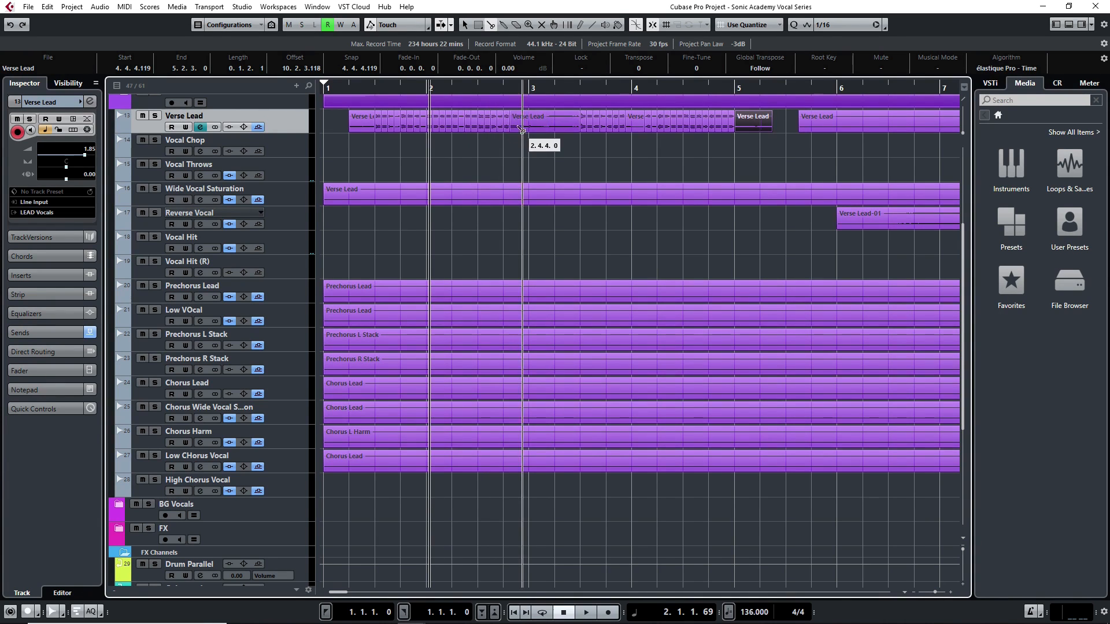
left_click(515, 129)
left_click(527, 129)
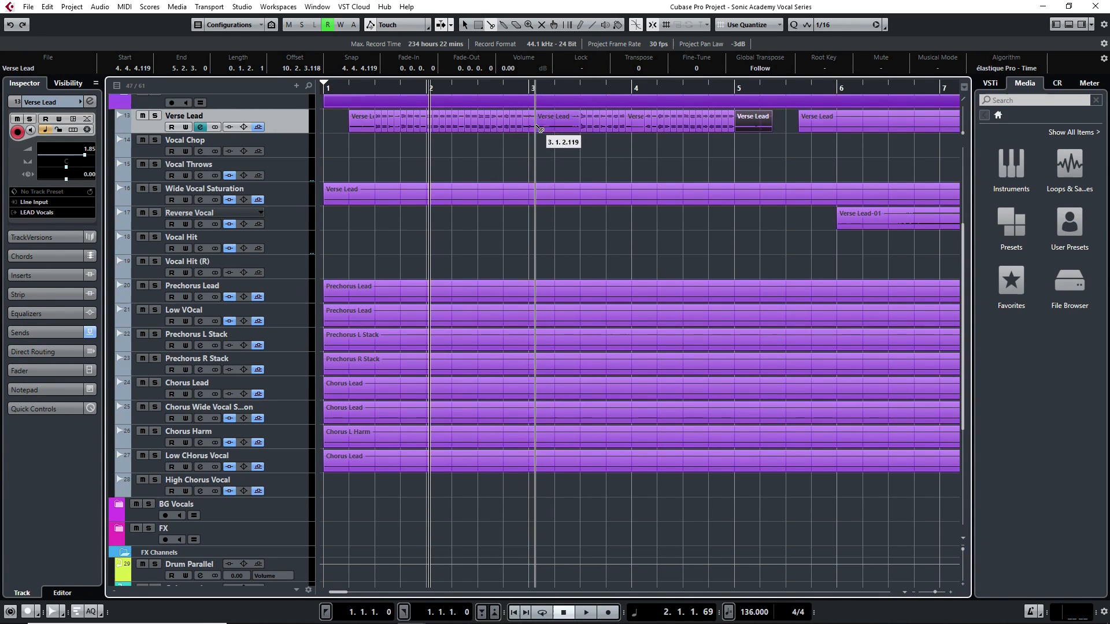
left_click(532, 128)
left_click(537, 131)
left_click(544, 131)
left_click(550, 131)
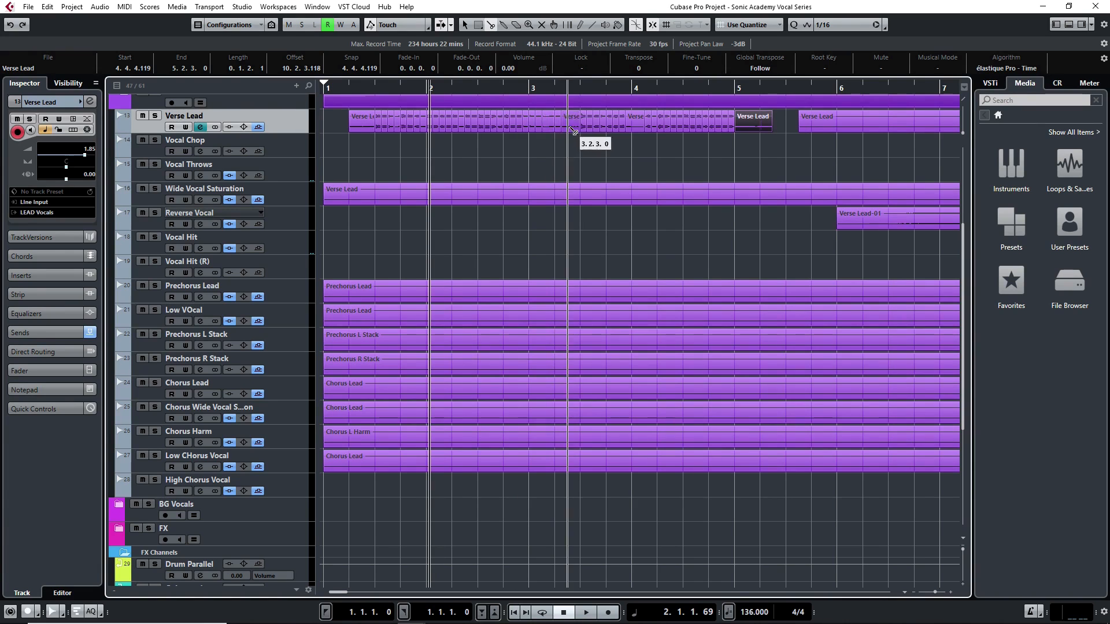
left_click(570, 128)
left_click(575, 129)
left_click(548, 129)
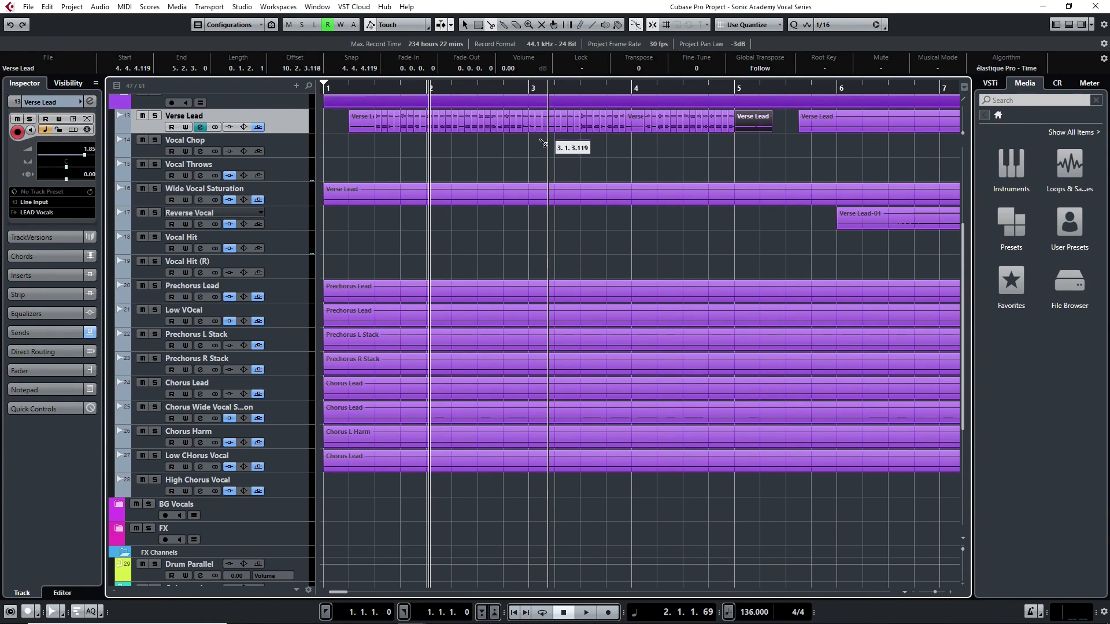
- Copy the Verse Lead slice at 1.3.1.119 to 1.2.1.0 and move the copy onto the Vocal Chop track
left_click(384, 123)
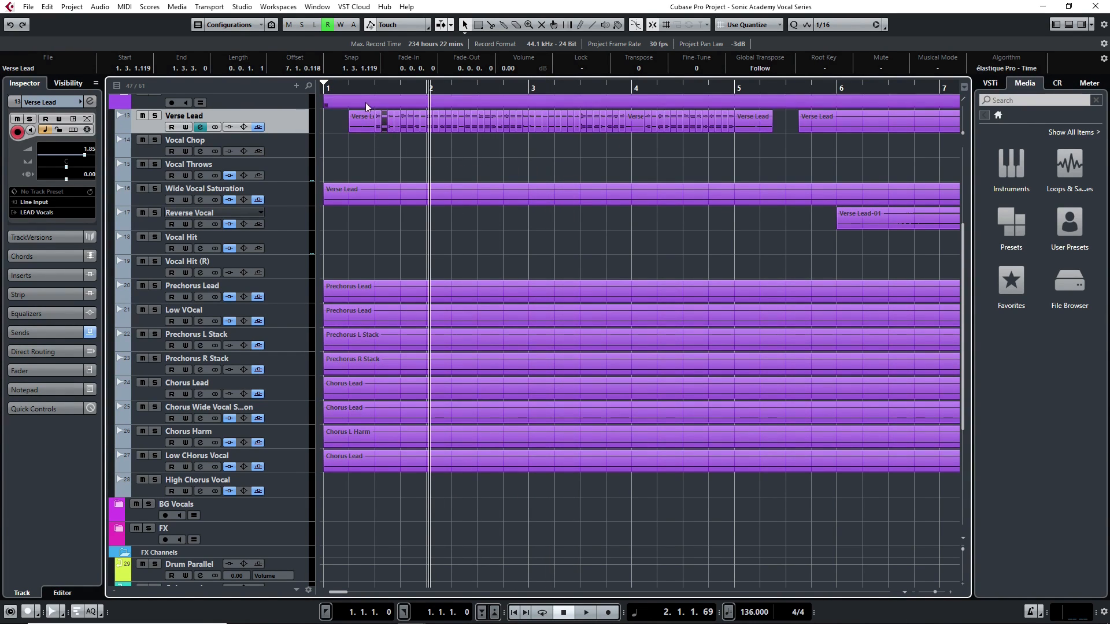
left_click(349, 89)
left_click(354, 123)
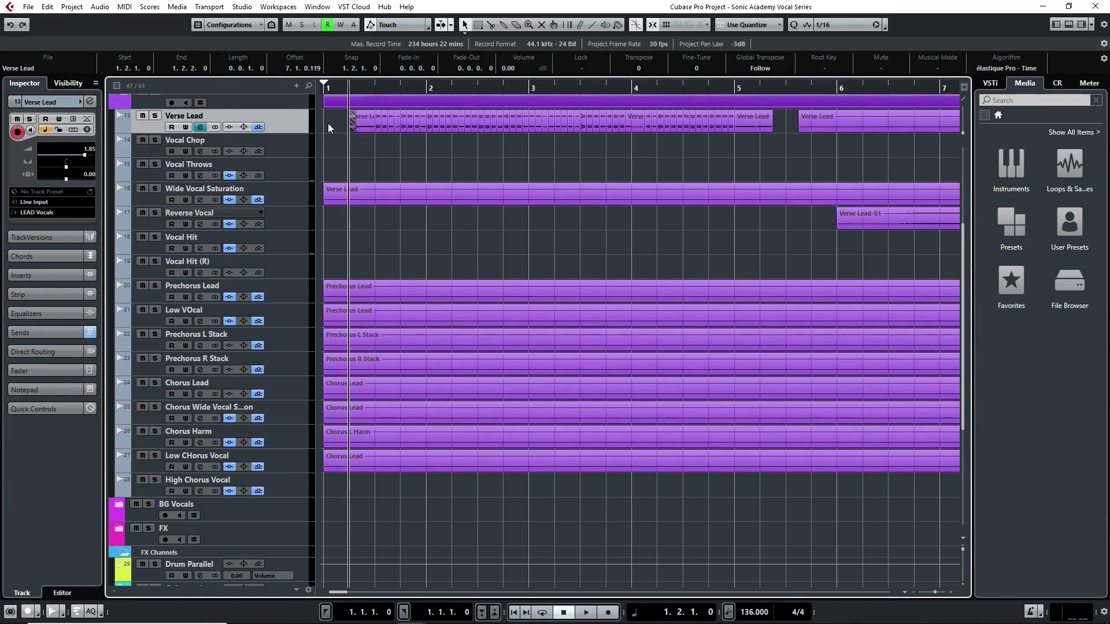
left_click_drag(357, 126, 356, 150)
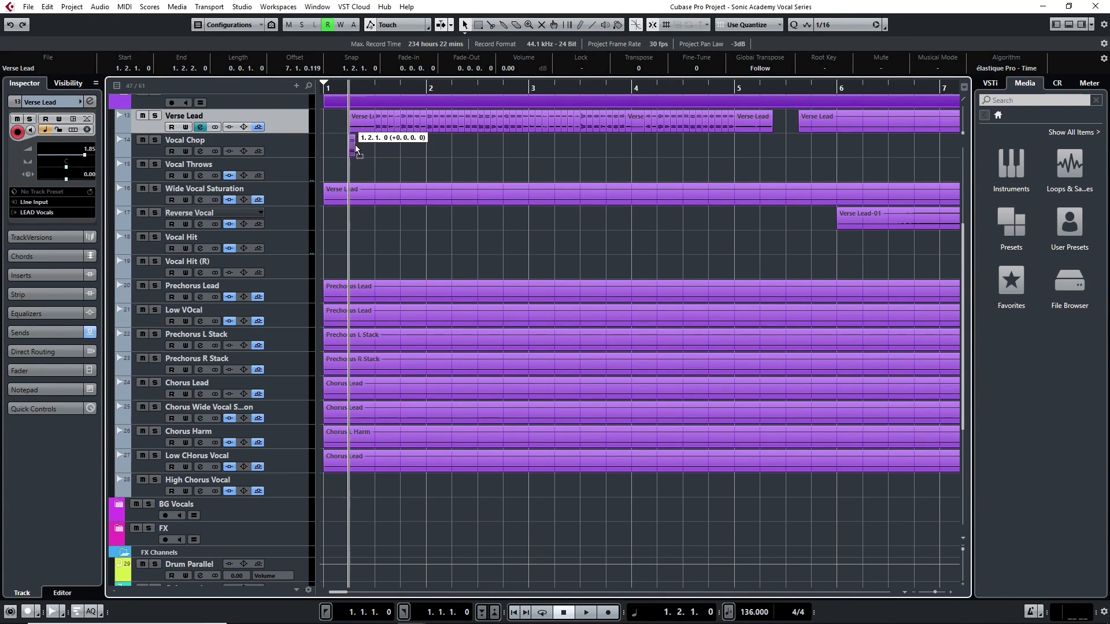
left_click(286, 150)
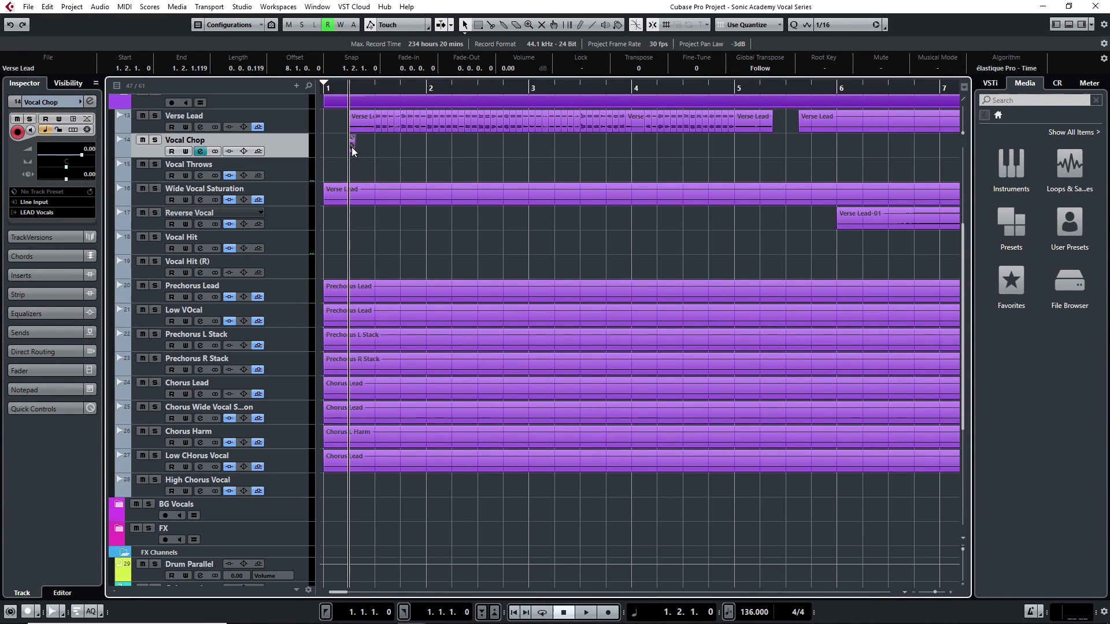
- Place a second slice at 1.2.2.0 on the Vocal Chop track and copy the Verse Lead slice at 3.3.3.0 to 1.2.3.0
left_click_drag(359, 147, 360, 147)
left_click(590, 123)
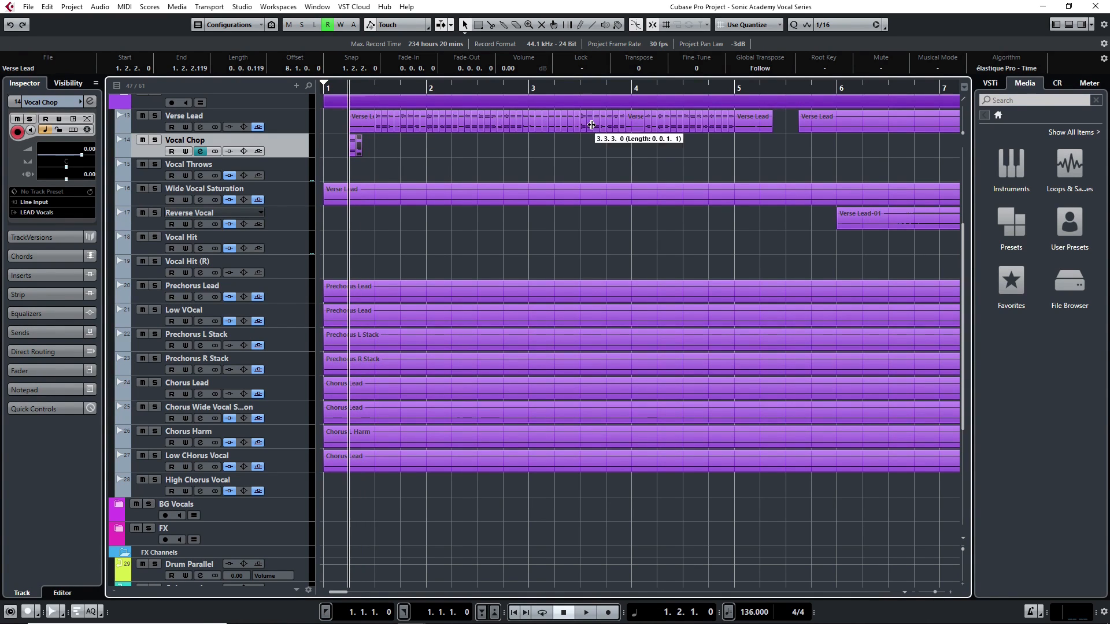
left_click_drag(590, 123, 365, 146)
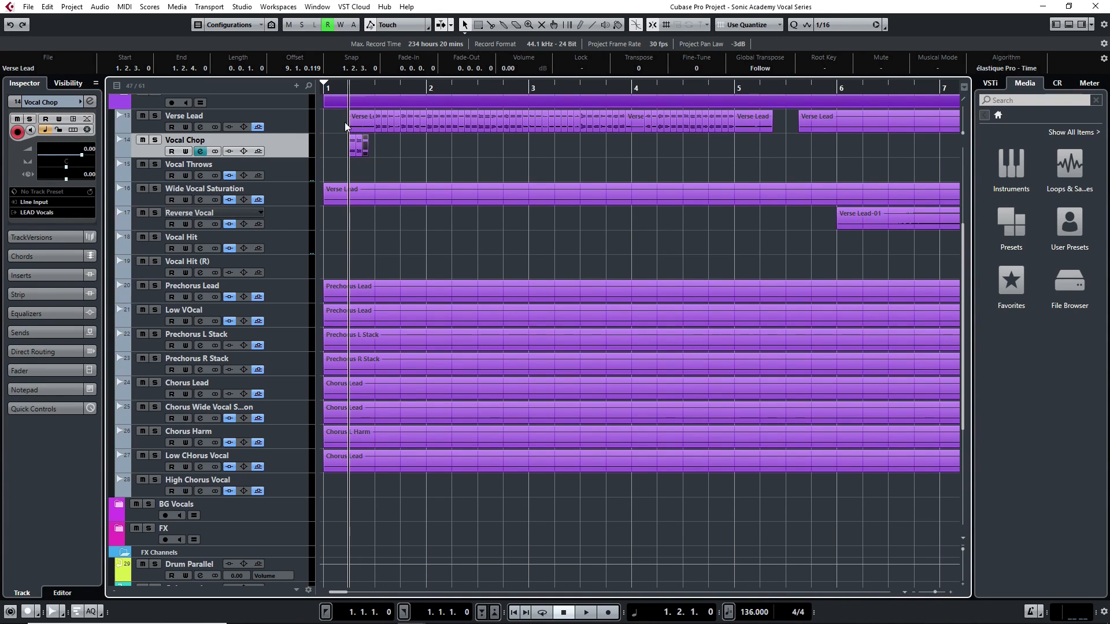
- Audition the soloed Vocal Chop track and shift its second and third slices to 1.2.3.0 and 1.2.4.0
left_click(155, 140)
key("space")
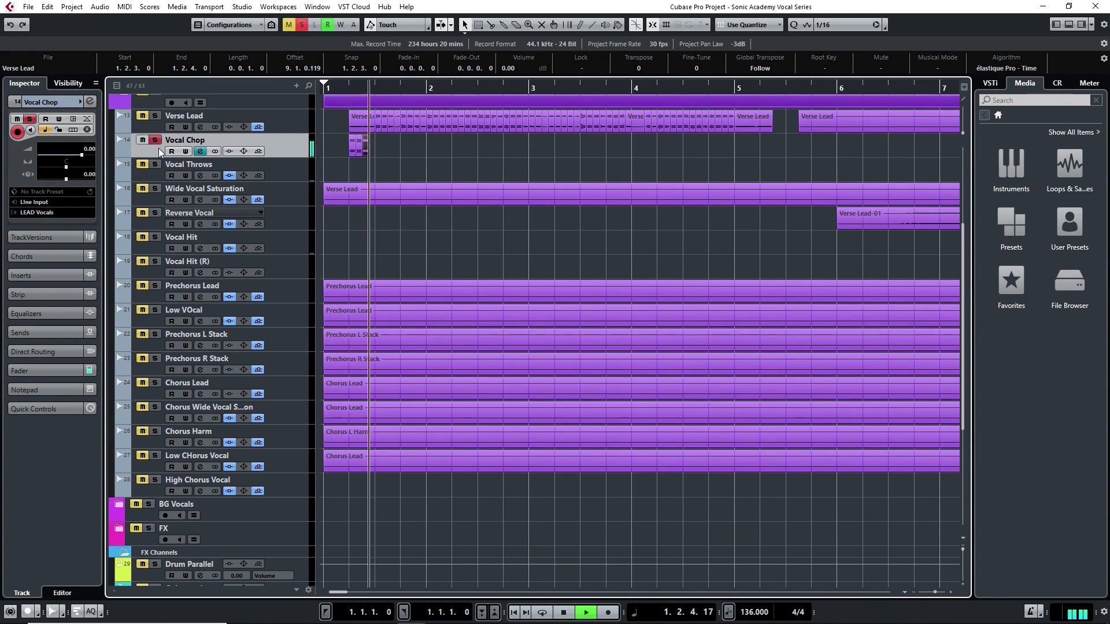
scroll(369, 170, "up", 3)
scroll(368, 162, "up", 1)
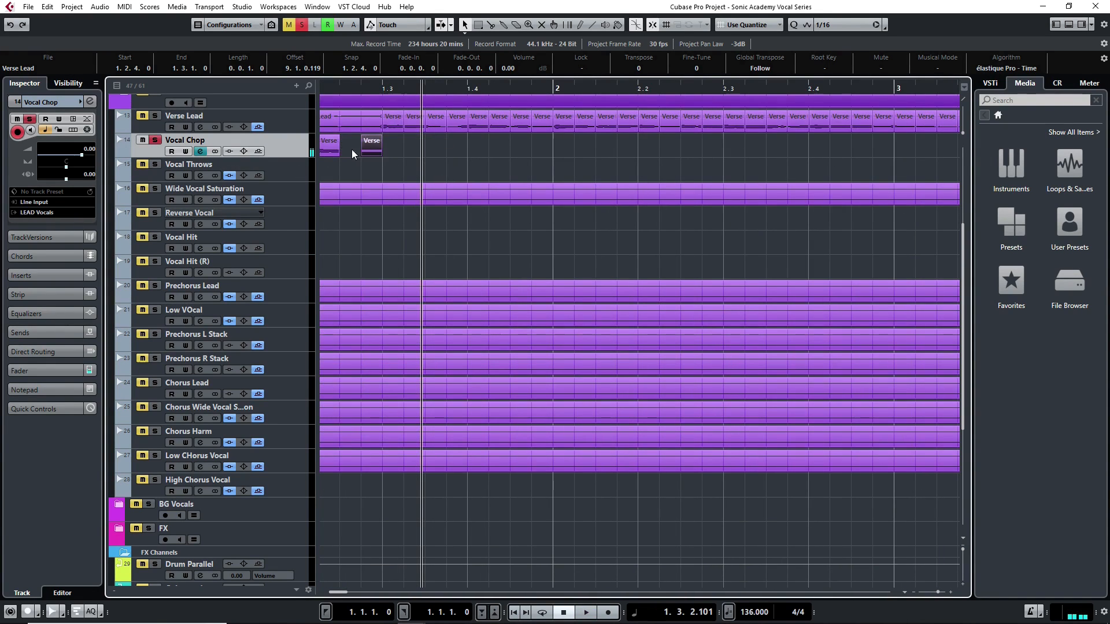
left_click_drag(347, 88, 322, 89)
key("space")
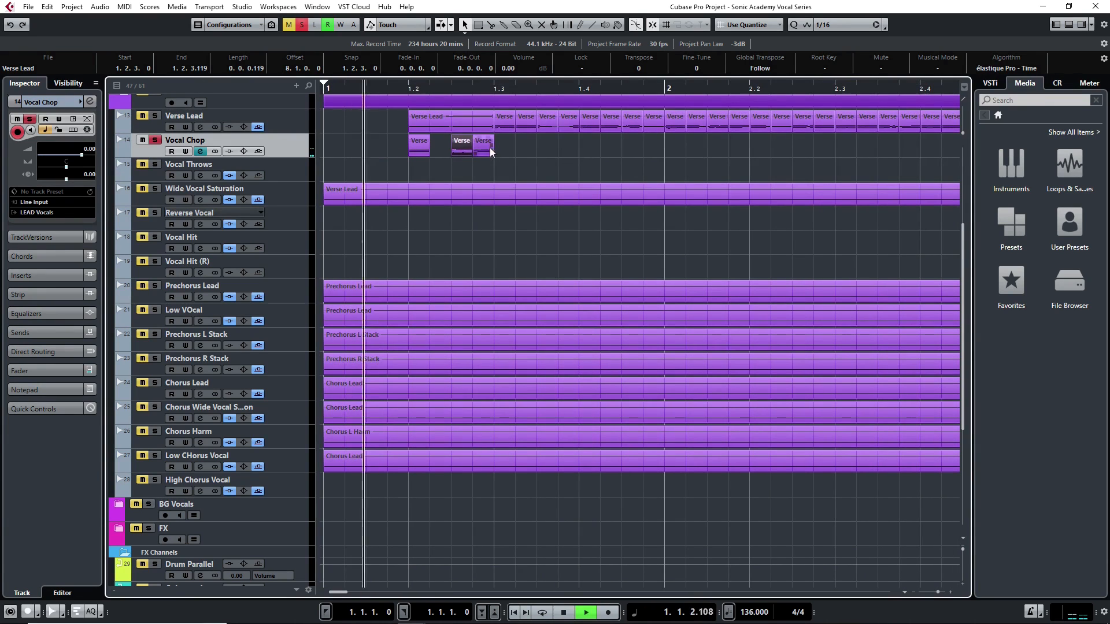
- Move the third Vocal Chop slice to 1.3.1.0 and play the chops from the beginning
mouse_move(490, 148)
left_mouse_down()
mouse_move(510, 149)
mouse_move(503, 157)
left_mouse_up()
key("space")
key("Delete")
left_click_drag(432, 90, 283, 93)
key("space")
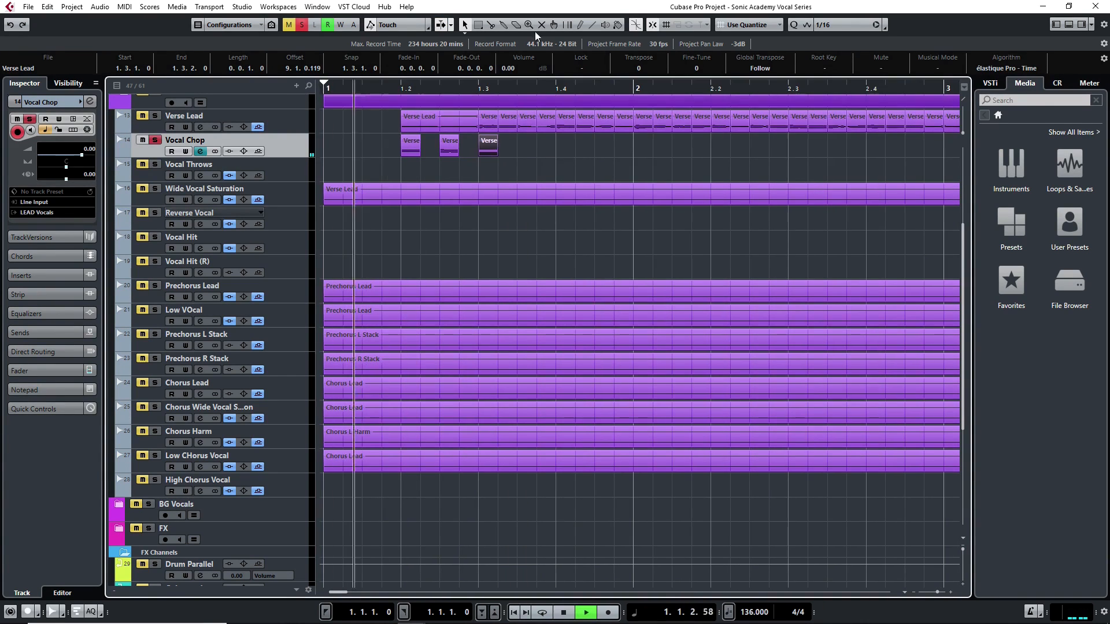
key("space")
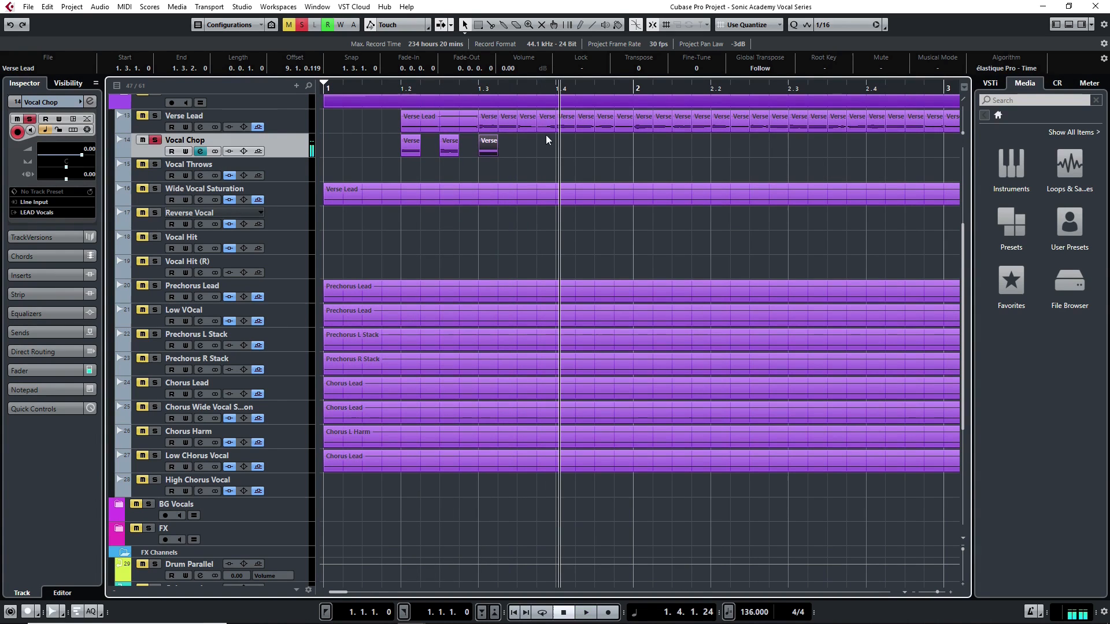
- Copy the Verse Lead slice at 1.4.2 to 1.3.3.0 on the Vocal Chop track and extend its end to 1.3.4.119
left_click(578, 122)
left_click(525, 90)
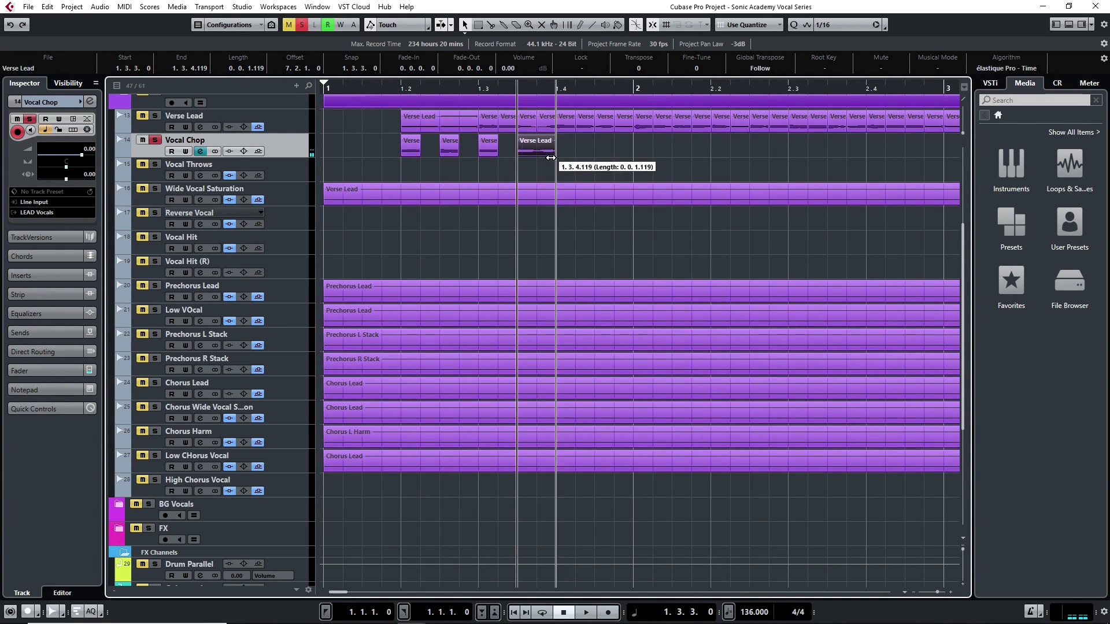
left_click_drag(550, 158, 550, 157)
- Audition the chops and try extending the last Vocal Chop slice's end to 1.4.2.0
left_click(383, 89)
key("space")
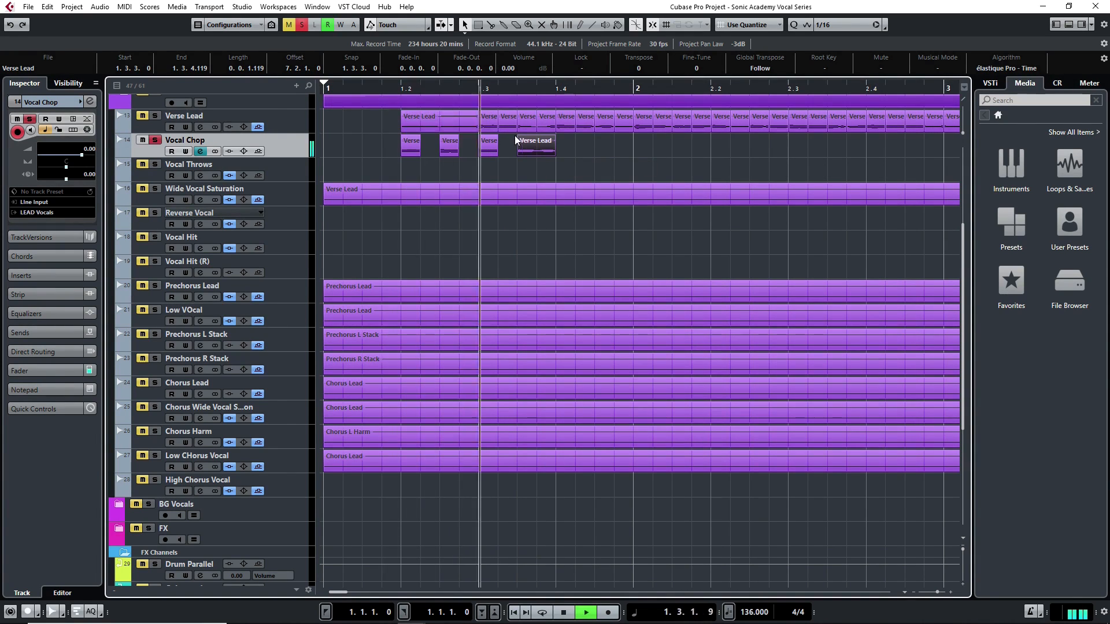
key("space")
left_click_drag(554, 153, 576, 153)
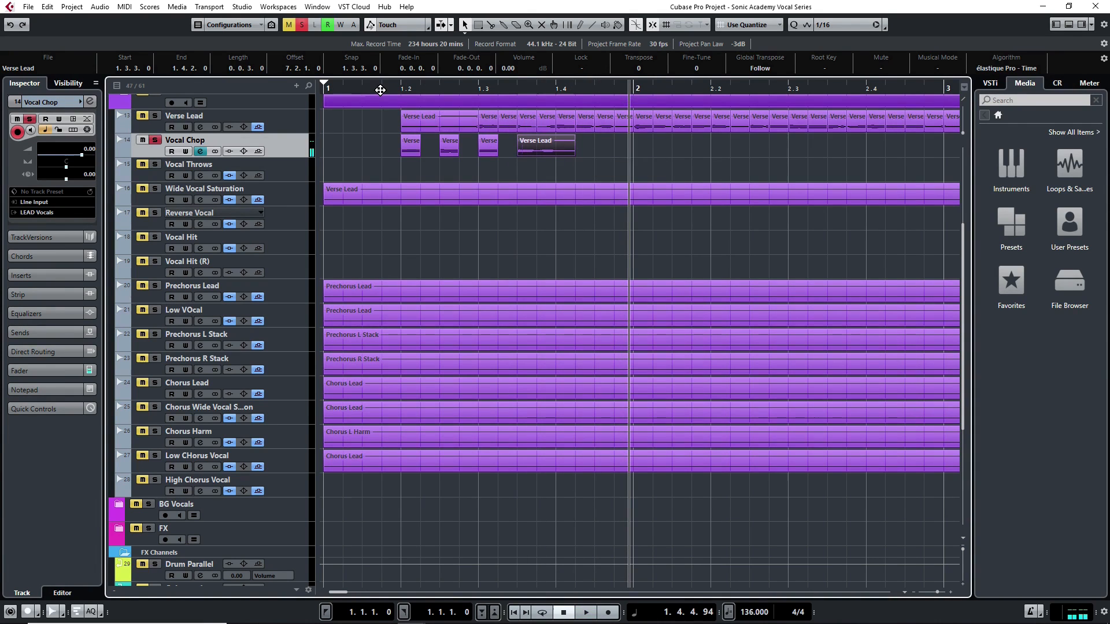
key("space")
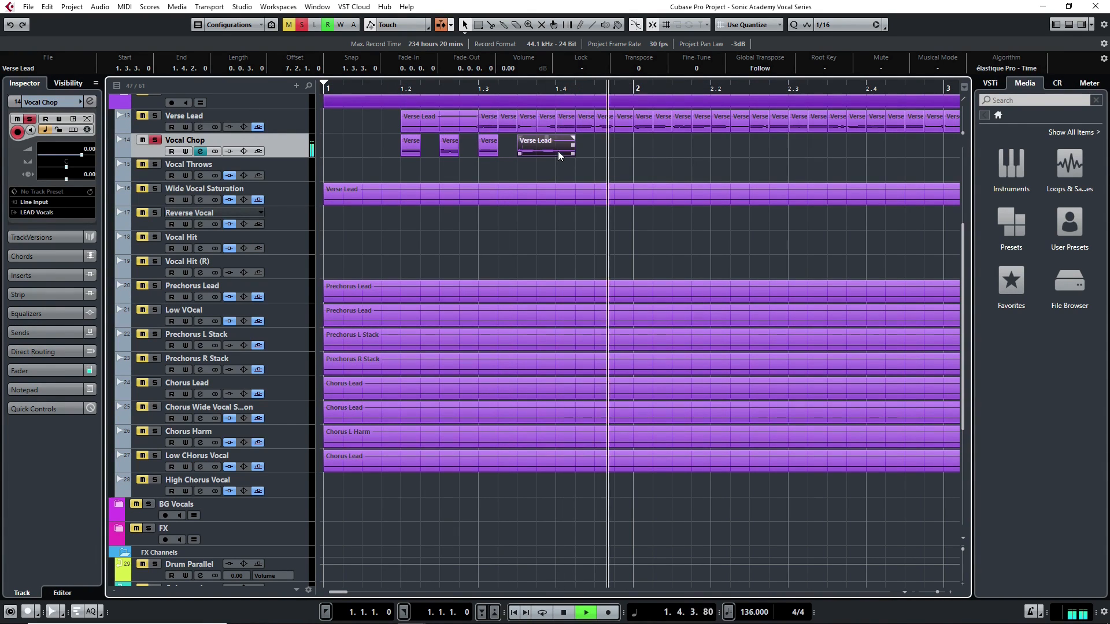
key("space")
left_click_drag(574, 154, 555, 153)
- Copy the Verse Lead slice at 2.3.1.0 to 1.4.2.0 on the Vocal Chop track and play the chops from the beginning
left_click(802, 123)
key("ctrl+c")
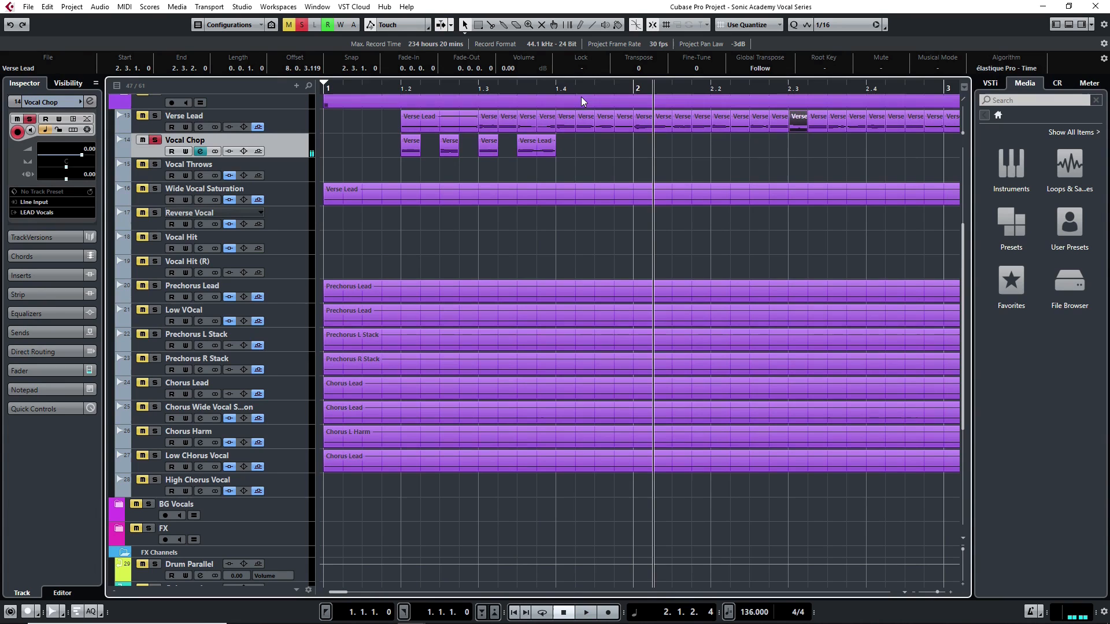
left_click(589, 90)
key("ctrl+v")
left_click_drag(589, 88, 295, 84)
key("space")
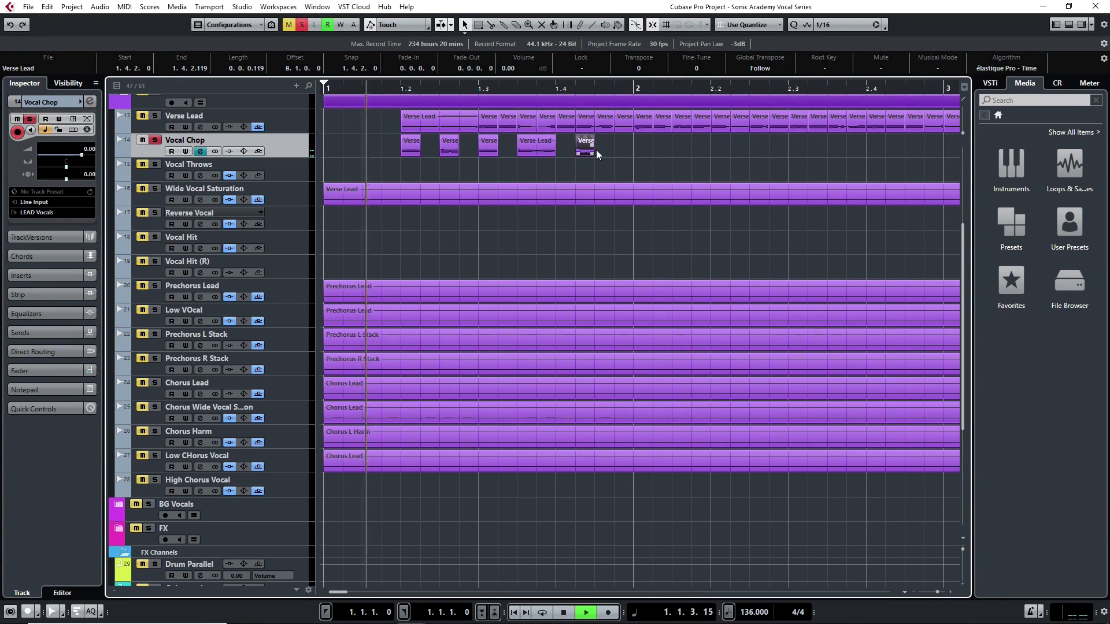
- Move the last Vocal Chop slice to 1.4.1.0 and play the chops from the beginning
key("space")
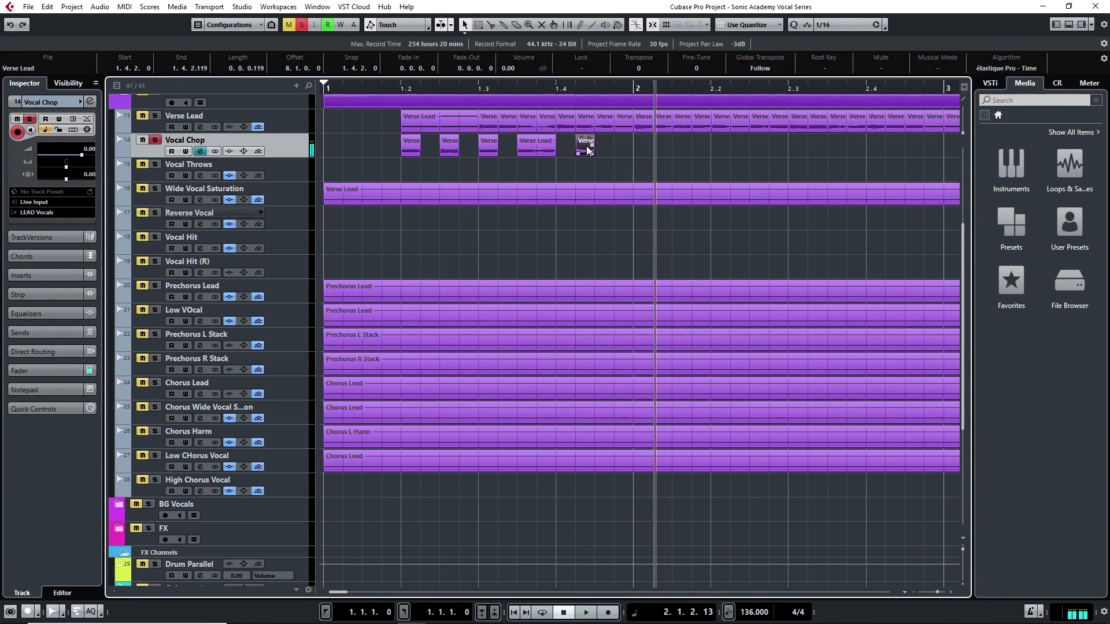
key("space")
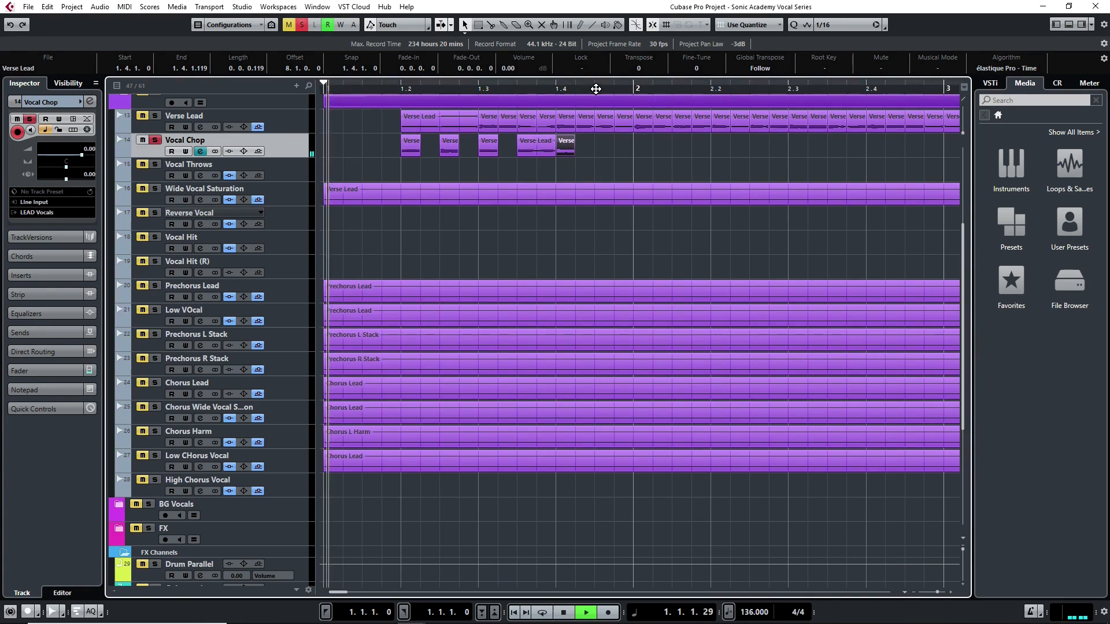
- Copy the Verse Lead slice at 2.4.2.0 to 1.4.3.0 on the Vocal Chop track, extend its end to 2.1.2.0 and audition the chops
left_click(895, 117)
key("space")
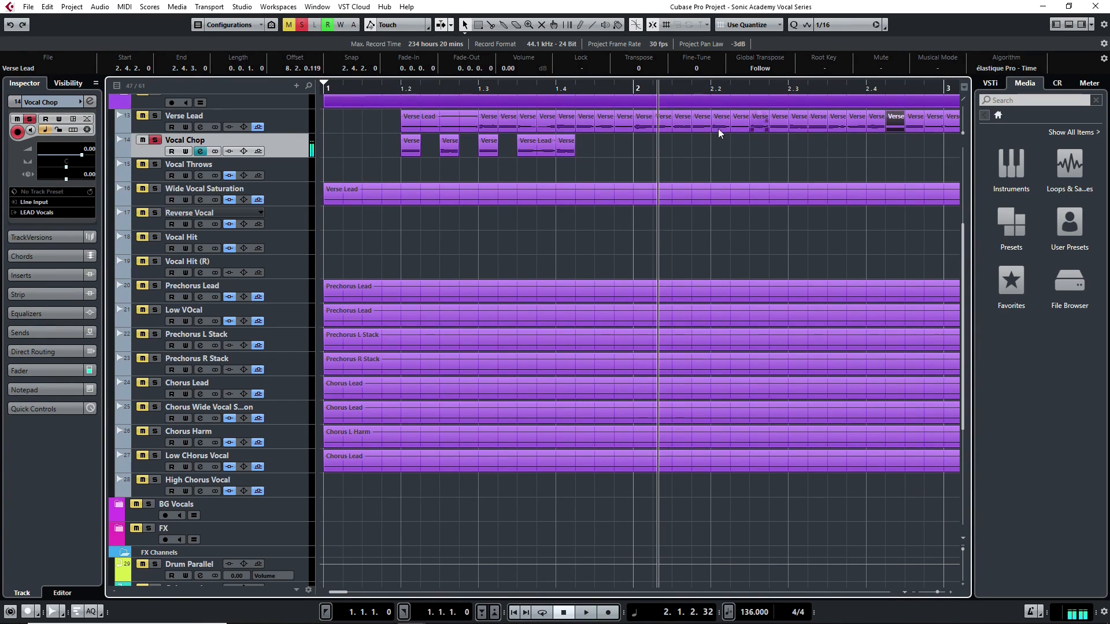
left_click_drag(662, 153, 640, 163)
left_click_drag(327, 89, 325, 86)
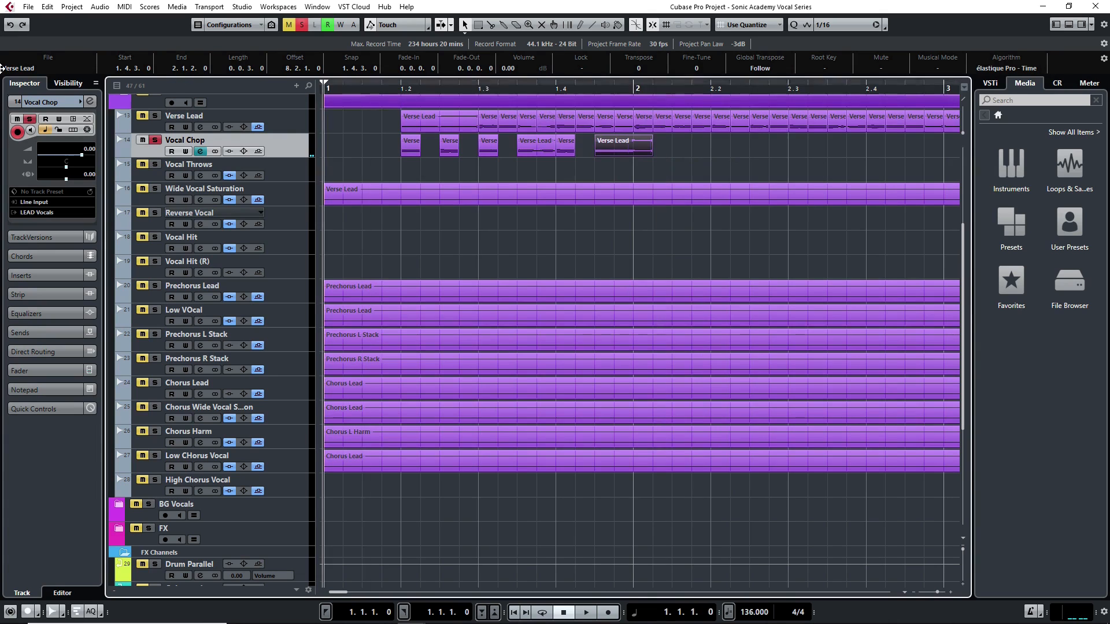
key("space")
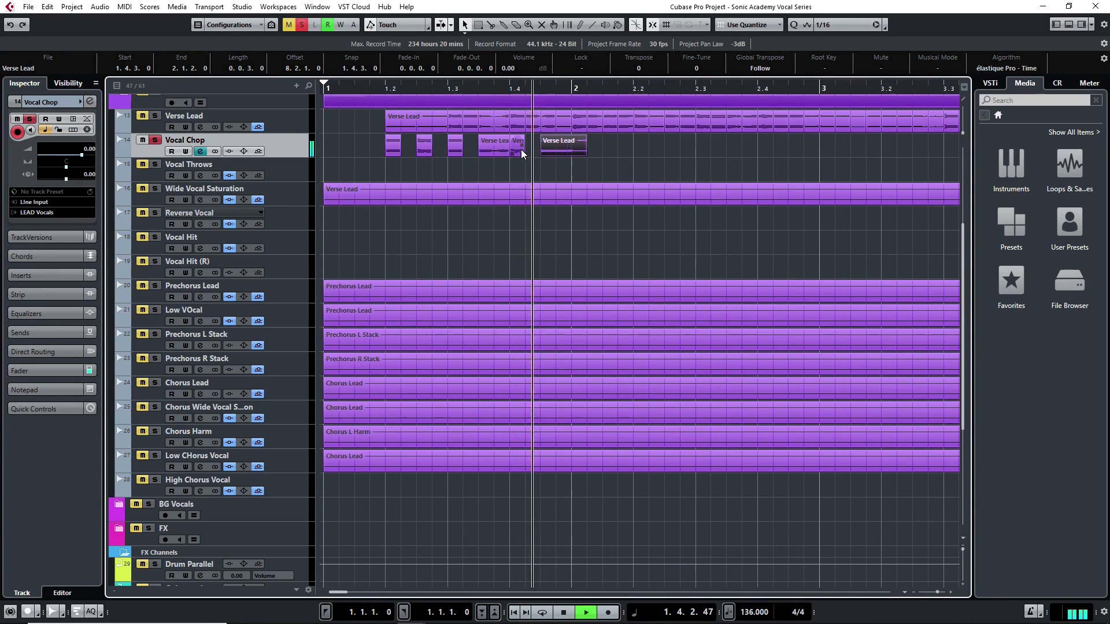
left_click(581, 151)
key("space")
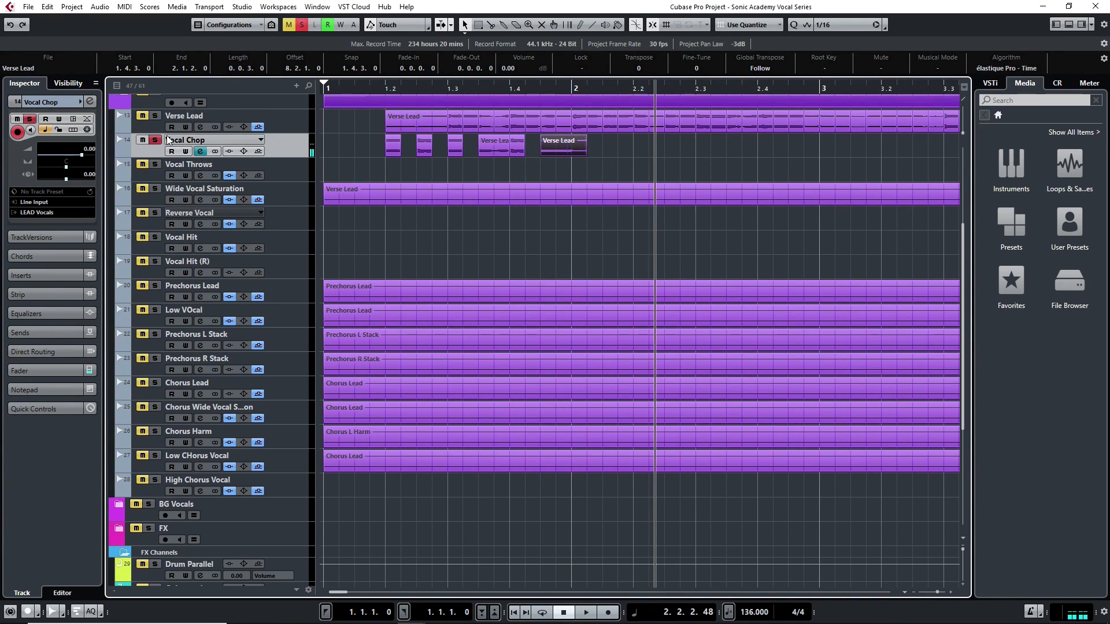
- Unsolo the Vocal Chop track, mute the Verse Lead track and play the chops with the rest of the song
key("space")
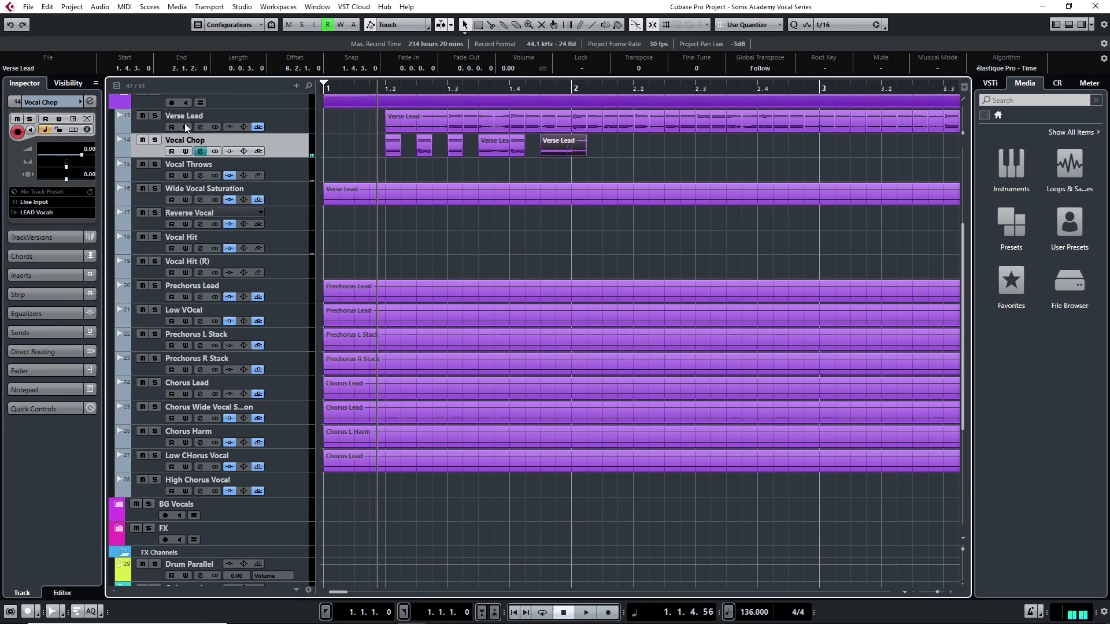
left_click(144, 115)
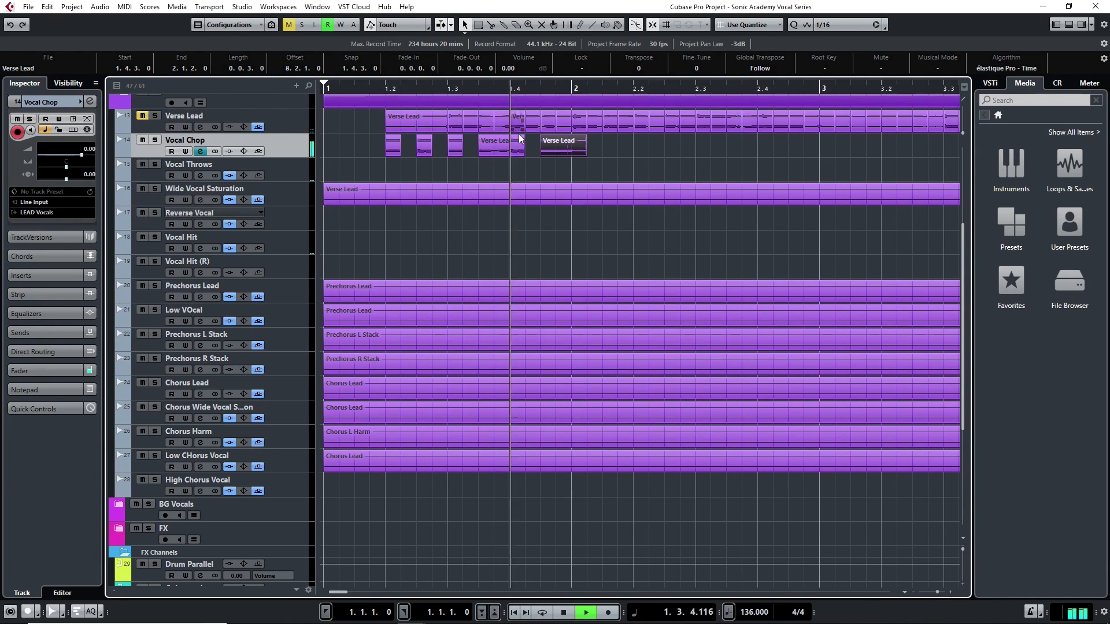
key("space")
key("space")
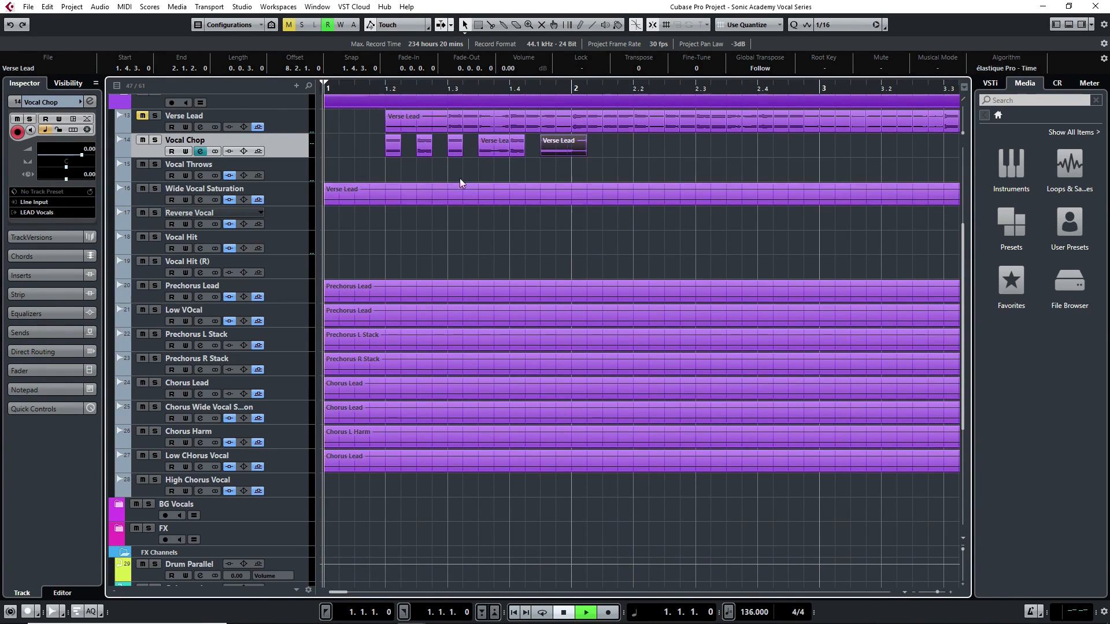
key("g")
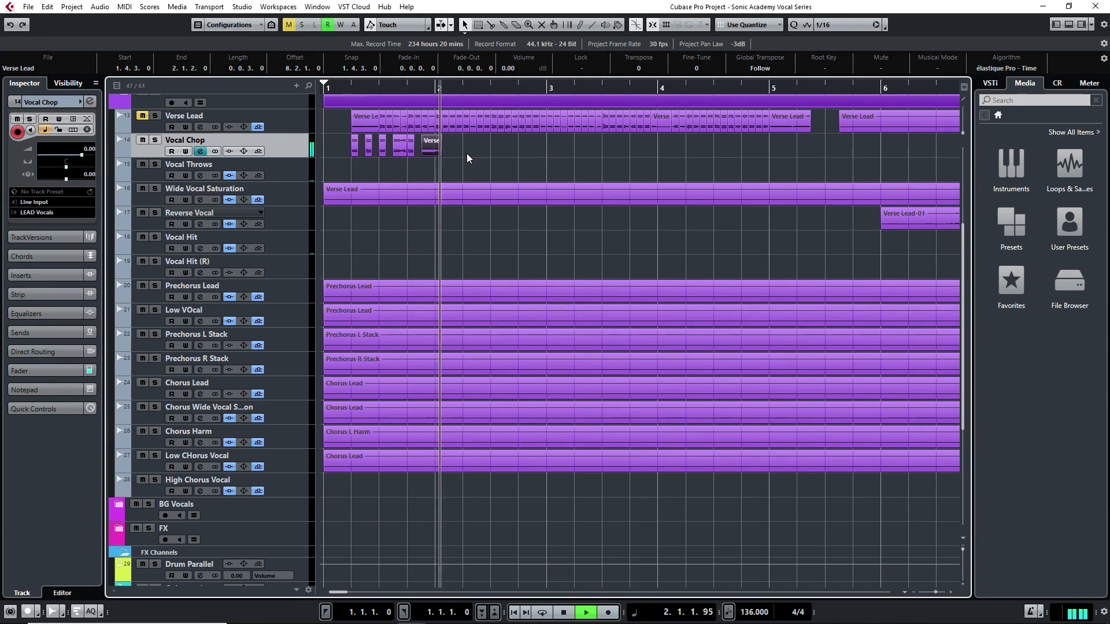
key("space")
- Copy the Verse Lead slice at 3.3.1 to 2.1.3.0 on the Vocal Chop track and play the chops from the beginning
left_click(606, 121)
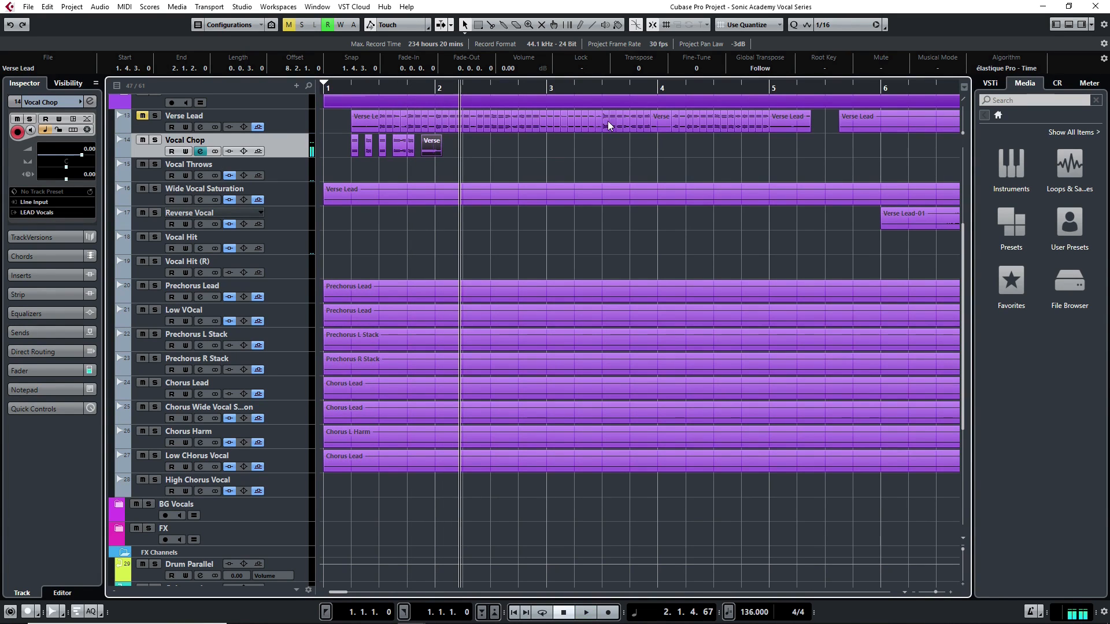
left_click(449, 91)
key("Home")
key("space")
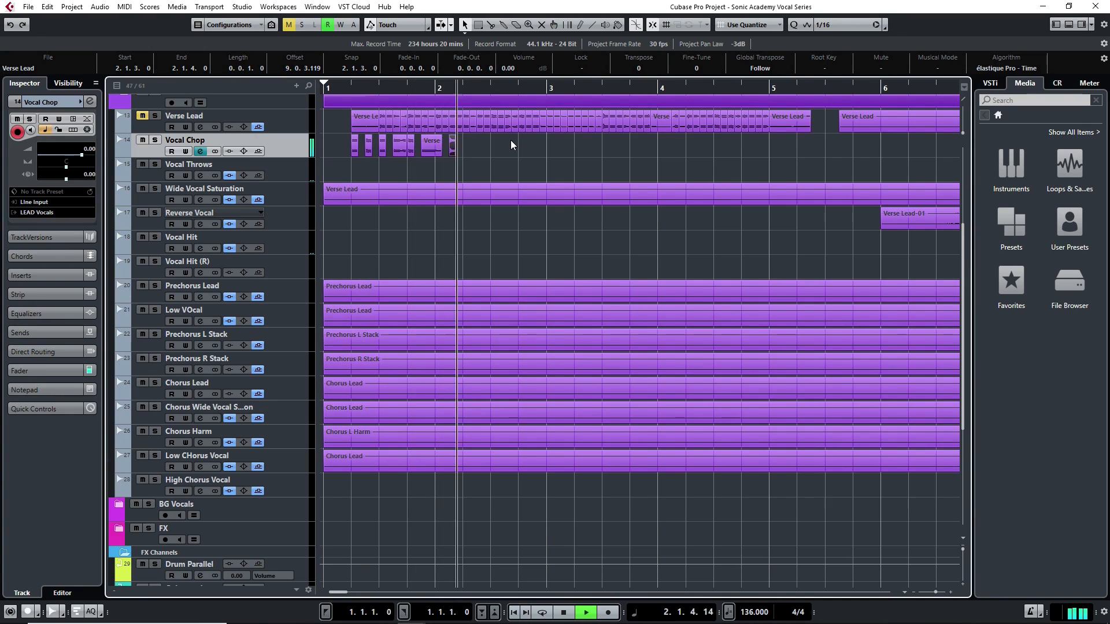
key("space")
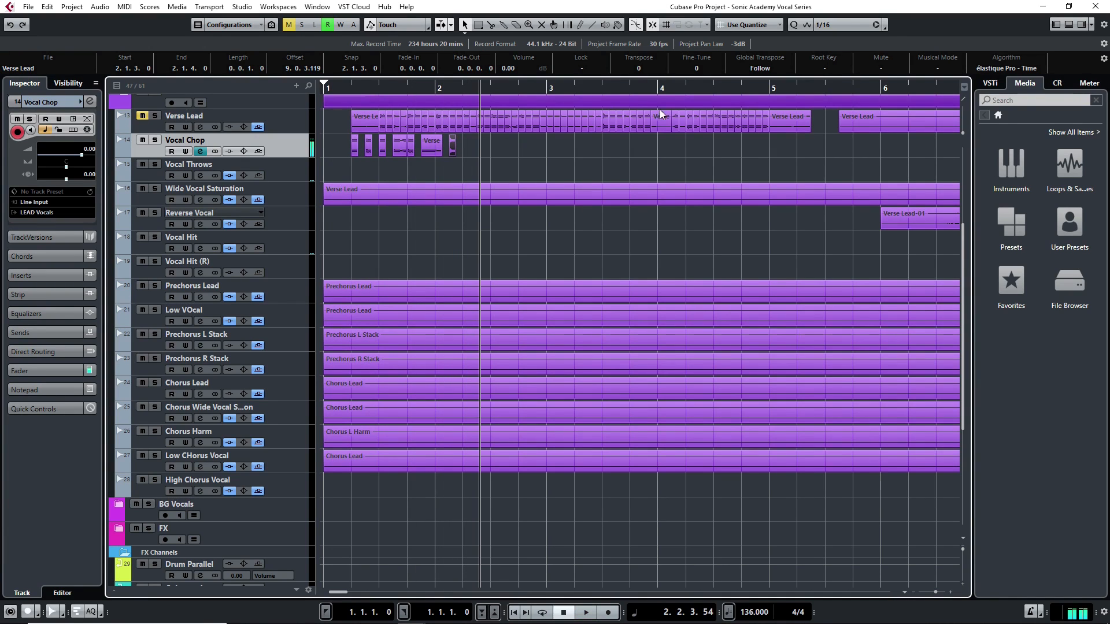
- Copy the Verse Lead slice at 4.2.2 to 2.2.1.0 on the Vocal Chop track and play the chops from the beginning
left_click(695, 119)
key("ctrl+c")
left_click(464, 90)
key("ctrl+v")
key("Home")
key("space")
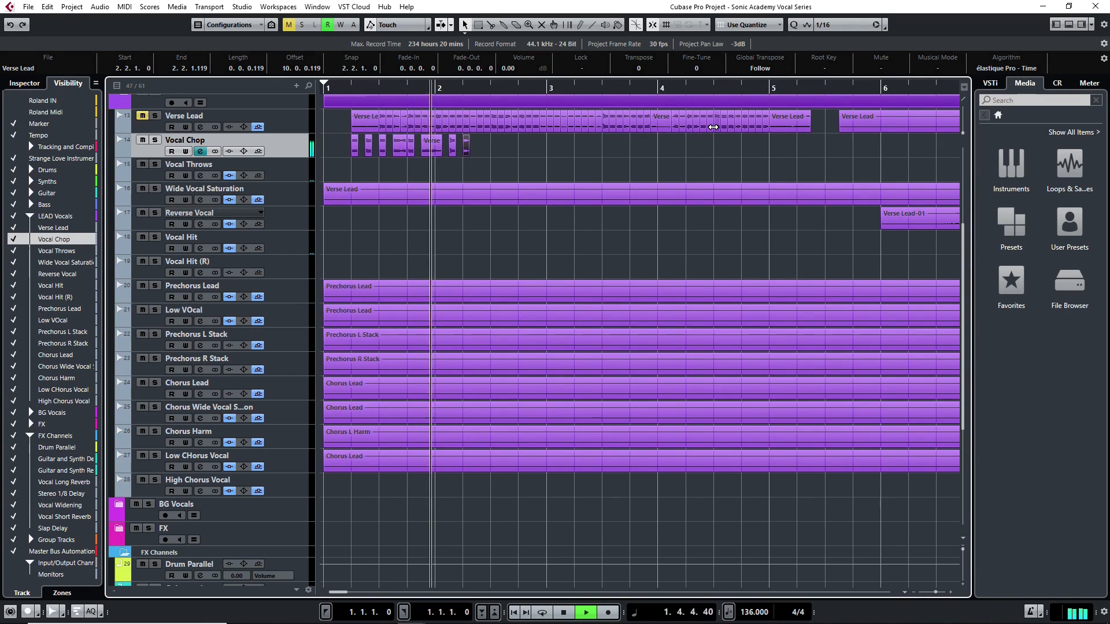
key("space")
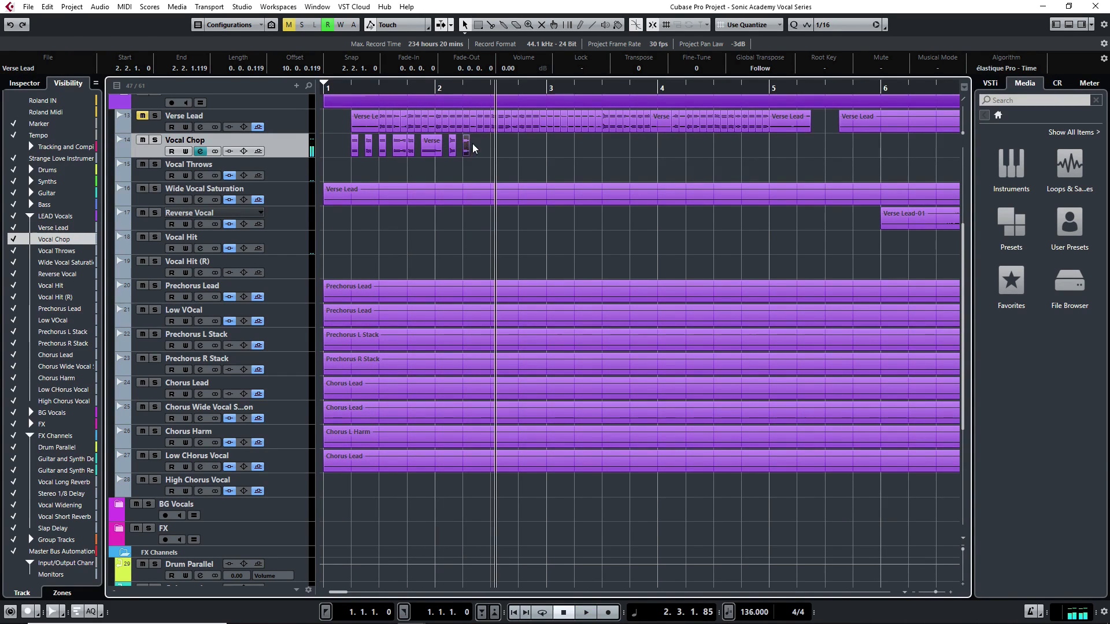
- Trim the end of the Vocal Chop slice at 2.1.3.0 to 2.1.3.119 and play the chops from the beginning
left_click_drag(473, 149, 455, 148)
key("Home")
key("space")
key("Home")
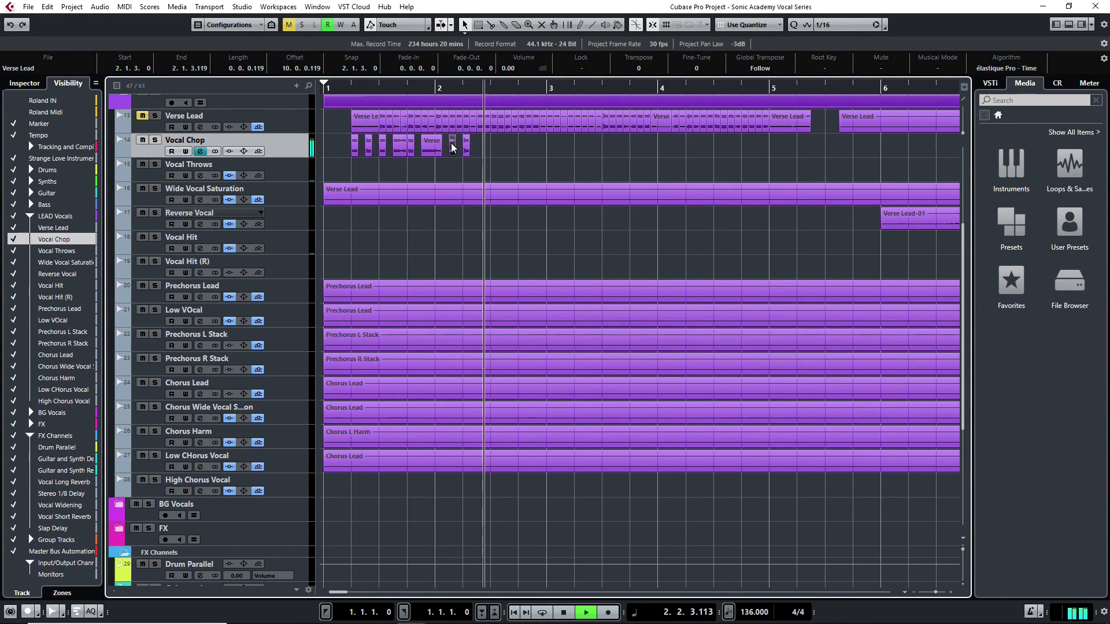
key("space")
- Copy the Verse Lead slice at 3.3.4.0 to 2.2.3.0 on the Vocal Chop track and play the chops from the beginning
left_click(628, 125)
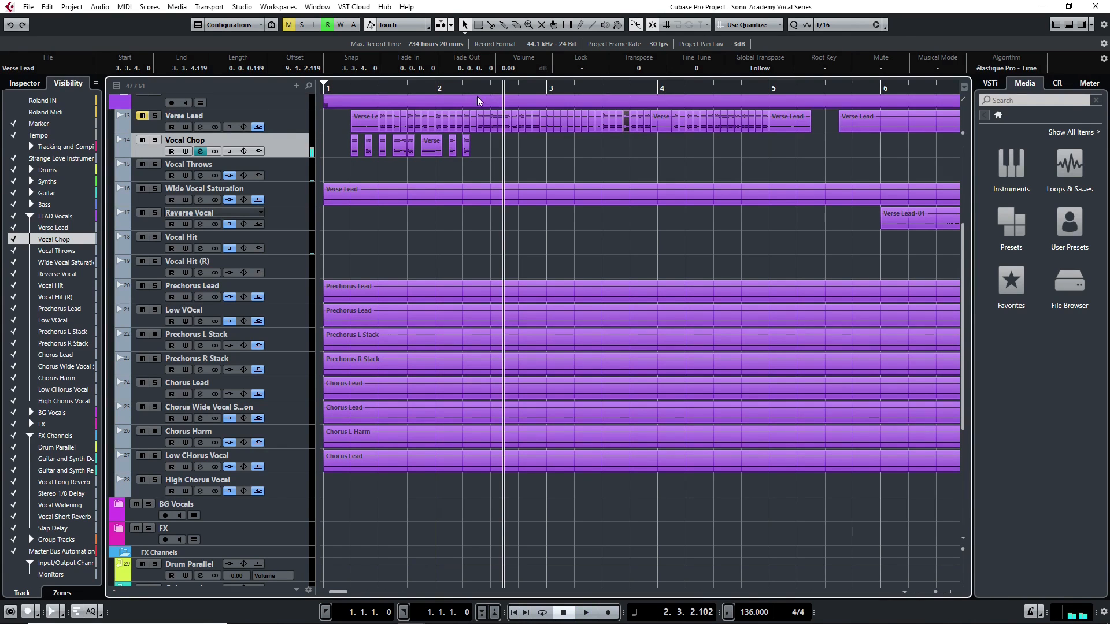
left_click(478, 87)
key("KP_Decimal")
key("space")
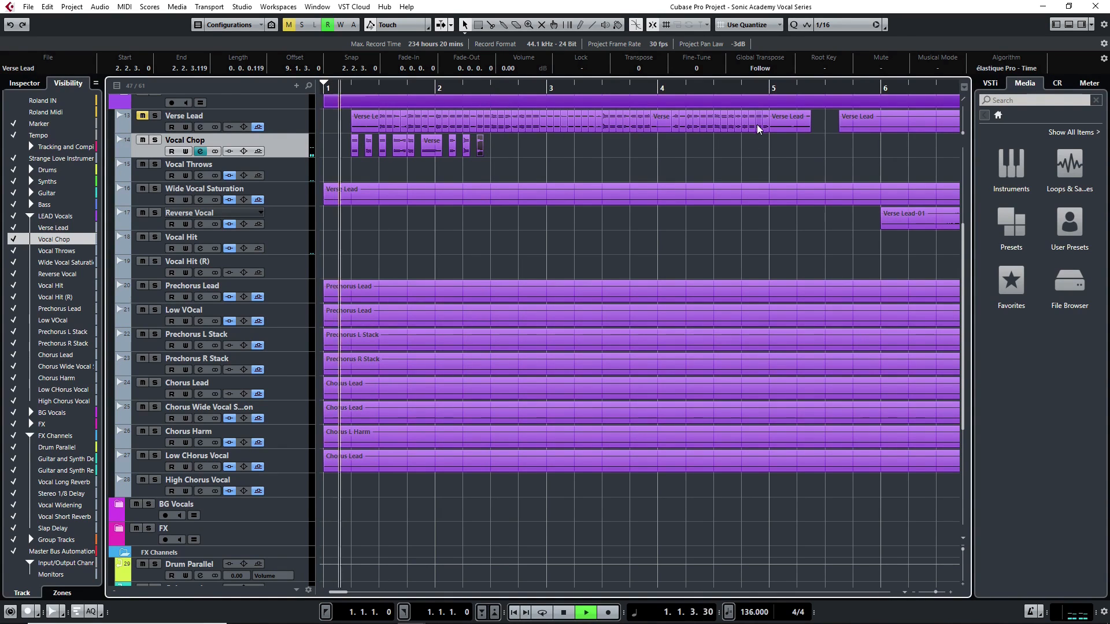
- Copy the Verse Lead slice at 4.3.4.119 to 2.3.1.0 on the Vocal Chop track, extend its end to 2.4.1.0 and audition the chops
left_click(745, 120)
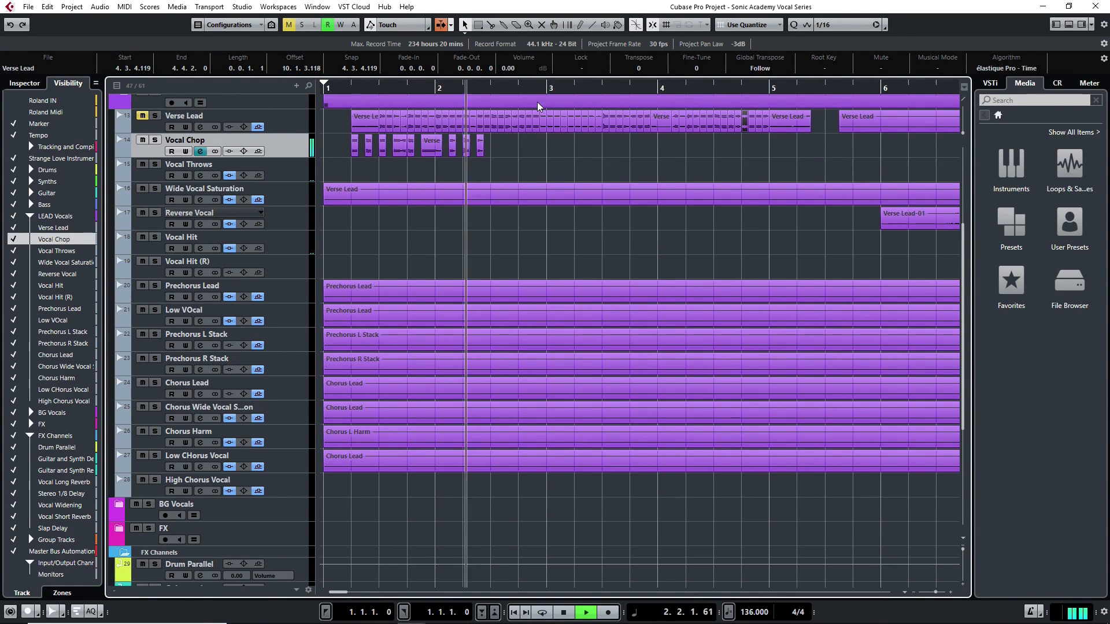
key("space")
left_click(488, 87)
key("ctrl+v")
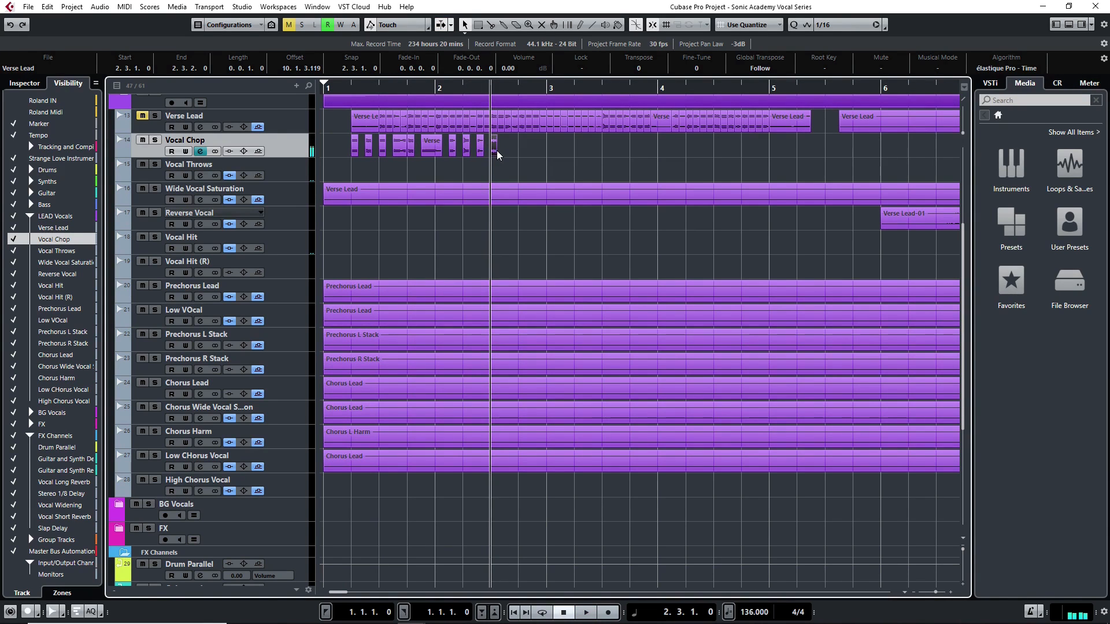
left_click_drag(496, 152, 517, 152)
key("KP_Decimal")
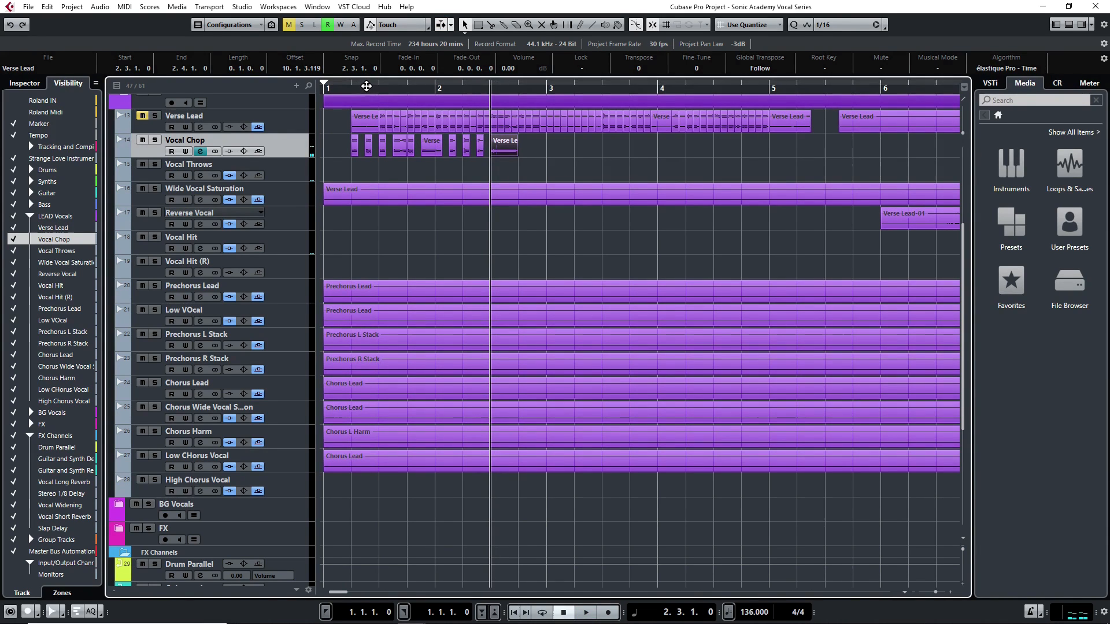
key("space")
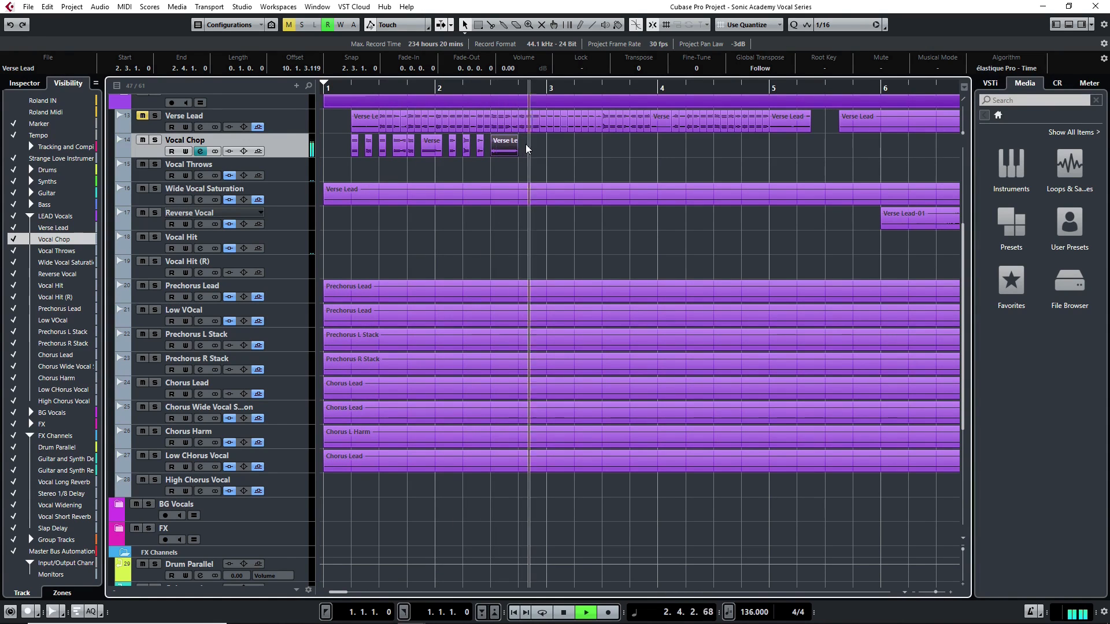
key("space")
- Copy the whole group of Vocal Chop slices so that the duplicate starts at 3.1.1.0
left_click(534, 152)
left_click_drag(534, 153, 340, 146)
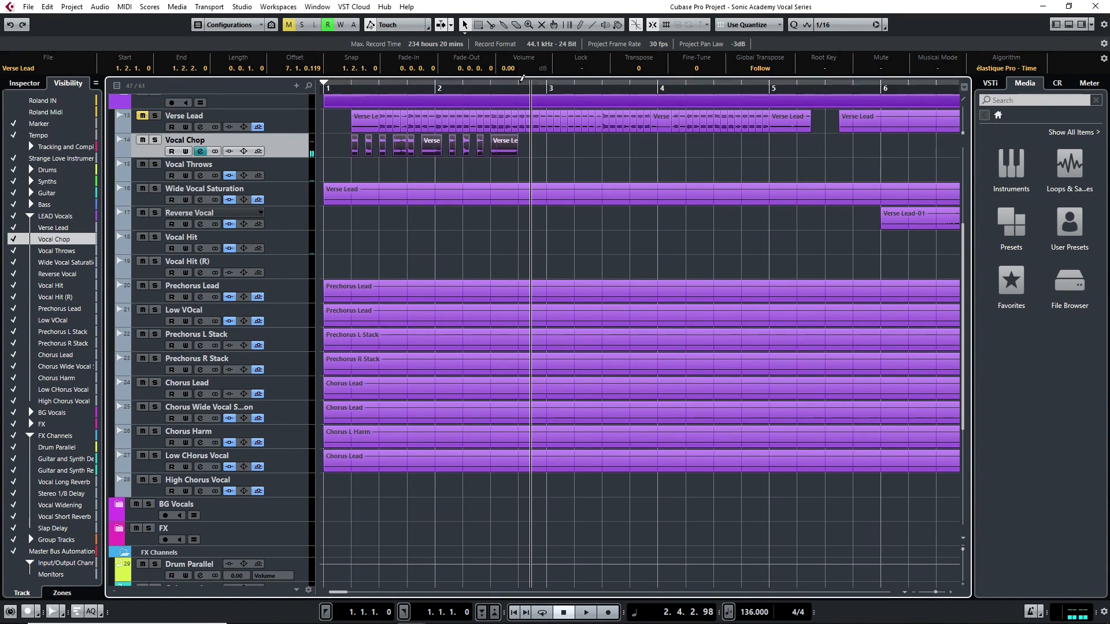
left_click(547, 89)
key("ctrl+v")
- Extend the edges of all Vocal Chop slices slightly past the grid and add fade-ins of 0.0.0.5 and fade-outs of 0.0.0.7
left_click_drag(743, 153, 326, 139)
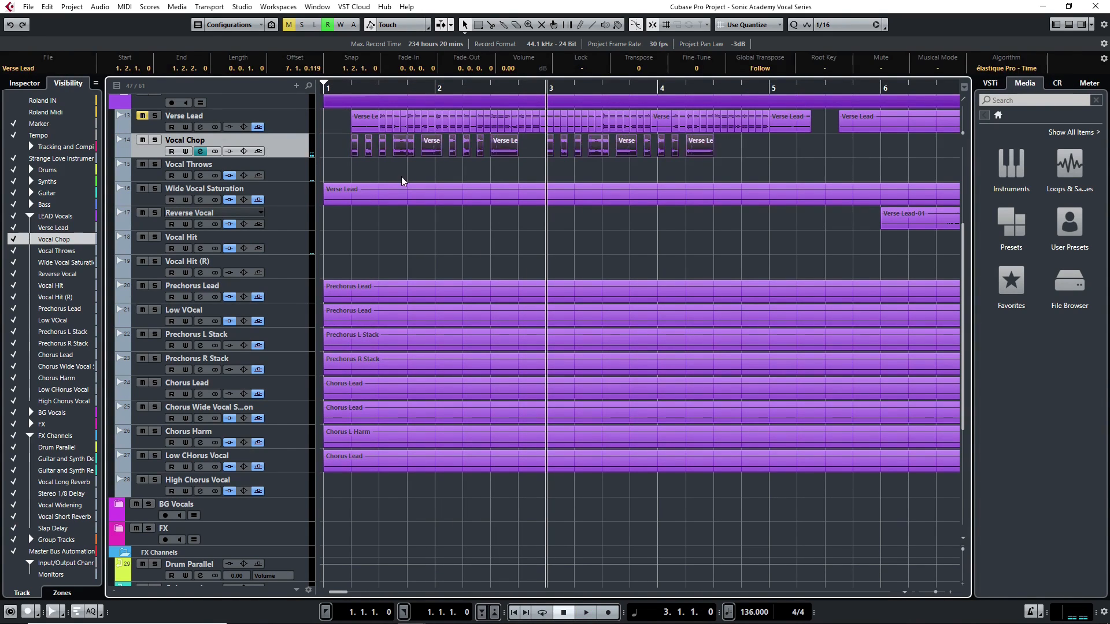
scroll(405, 180, "up", 4)
scroll(519, 158, "up", 2)
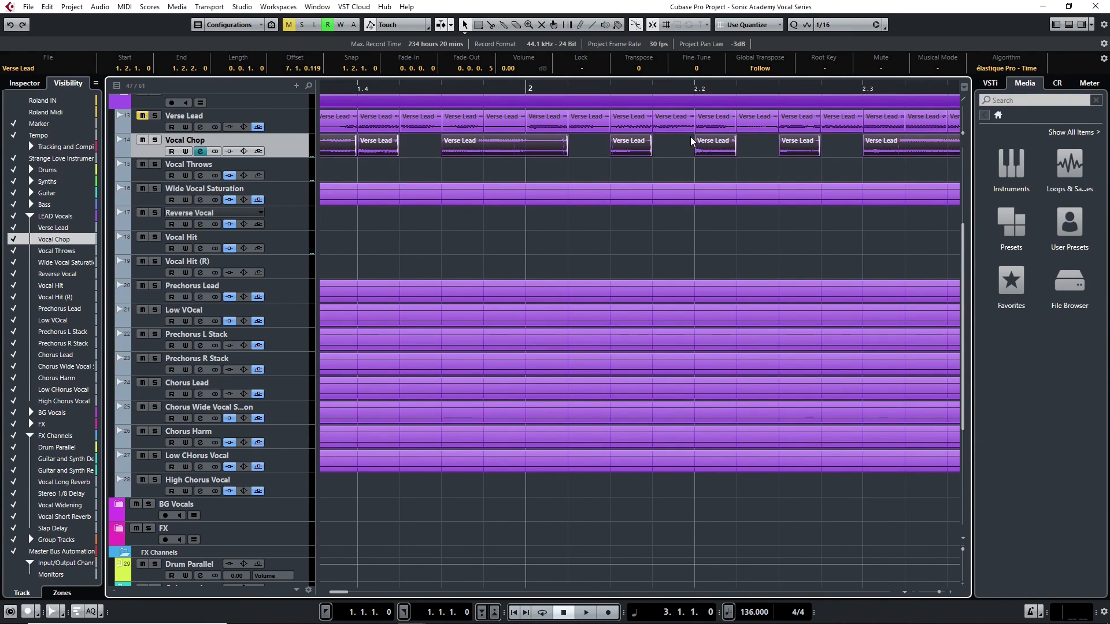
left_click_drag(698, 153, 696, 149)
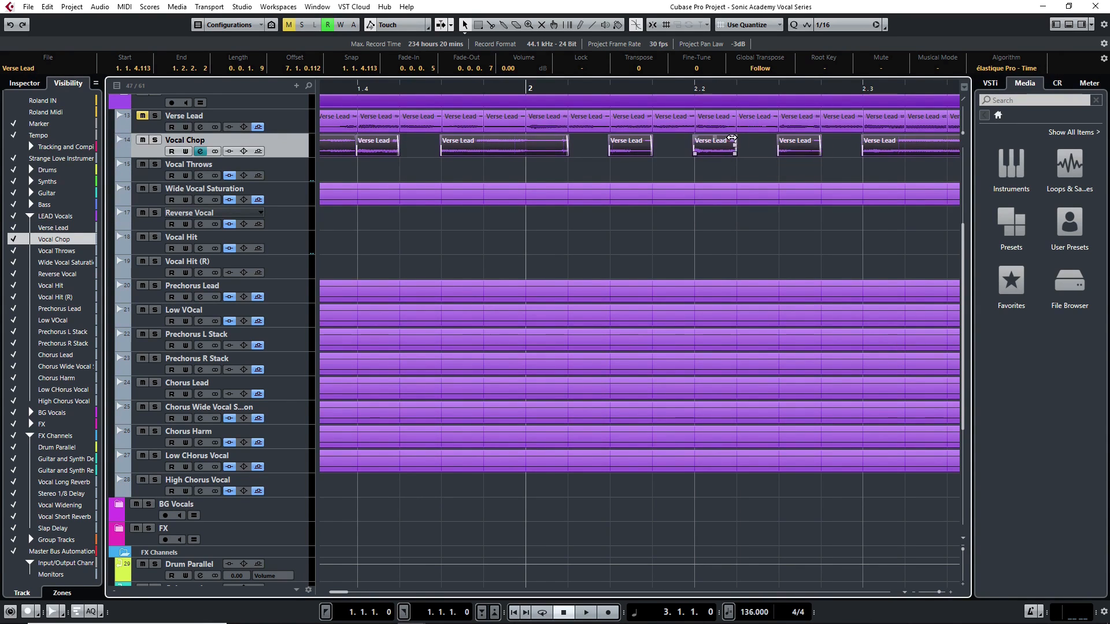
scroll(720, 146, "down", 5)
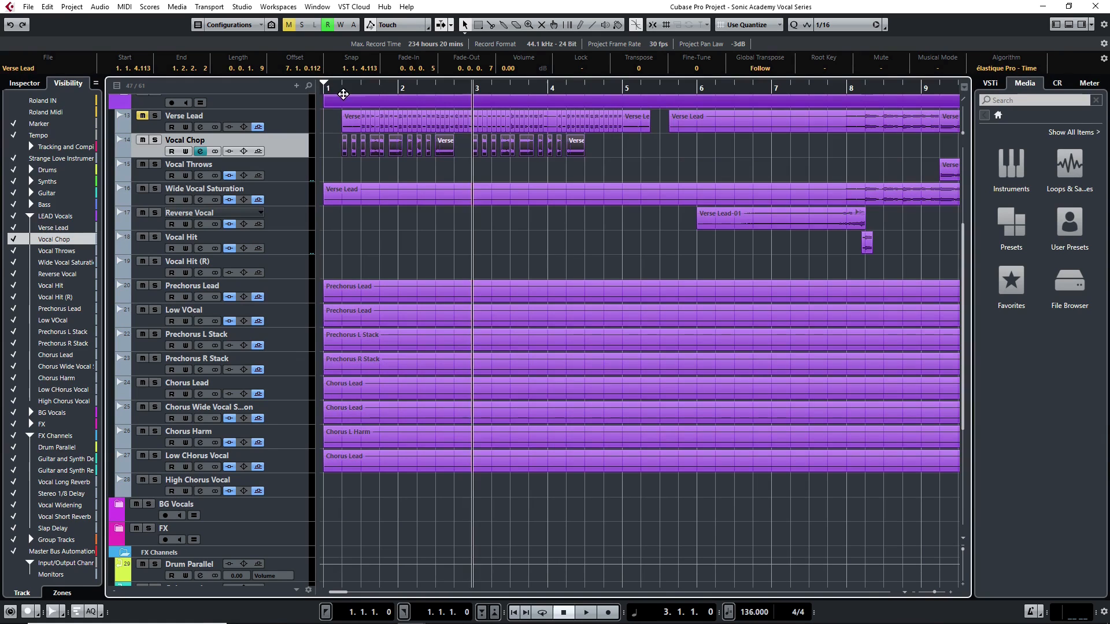
- Play both groups of faded Vocal Chop slices from the beginning to check the timing
left_click_drag(340, 91, 290, 88)
key("space")
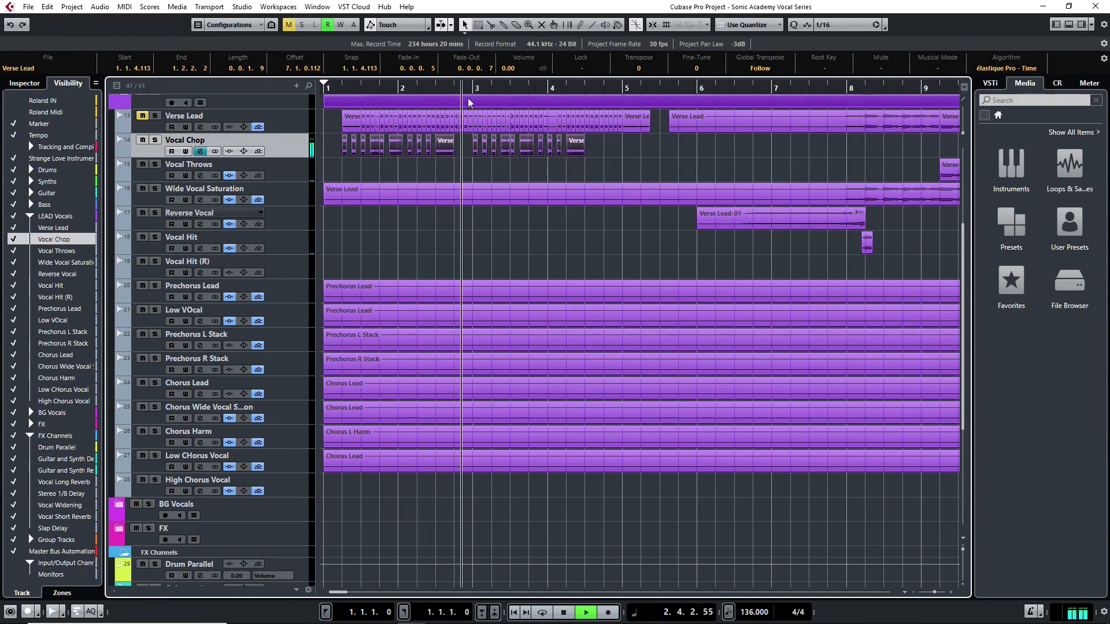
left_click_drag(601, 147, 486, 151)
key("space")
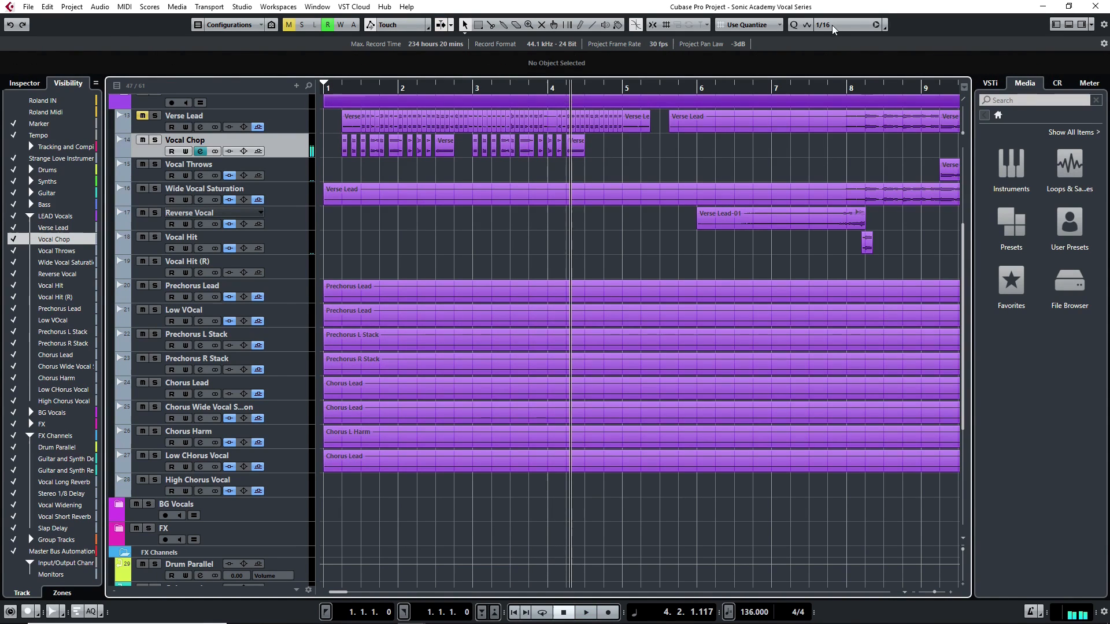
- Move the second group of Vocal Chop slices to start at 3.2.1.0 and play from the beginning
left_click(473, 155)
left_click_drag(599, 145, 438, 152)
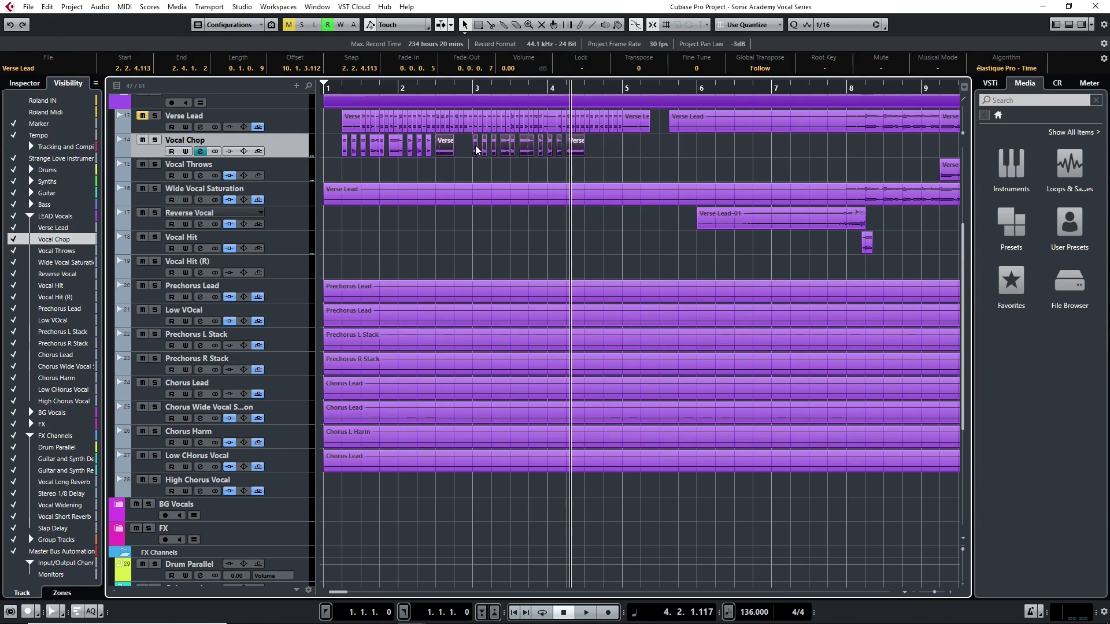
left_click_drag(598, 155, 497, 151)
left_click_drag(420, 88, 312, 104)
key("space")
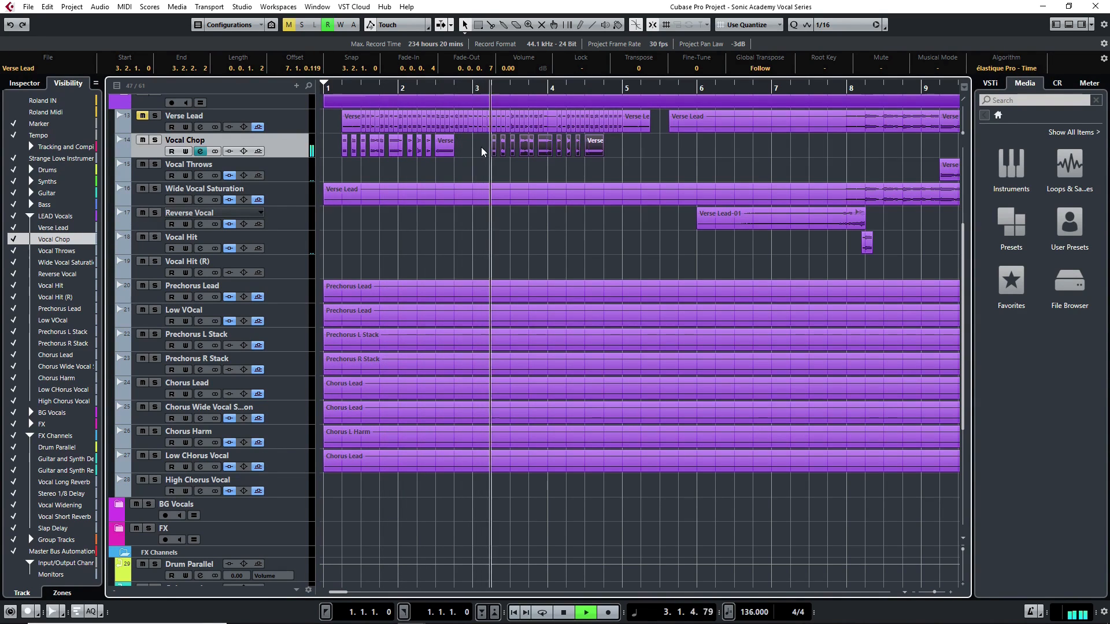
left_click(579, 170)
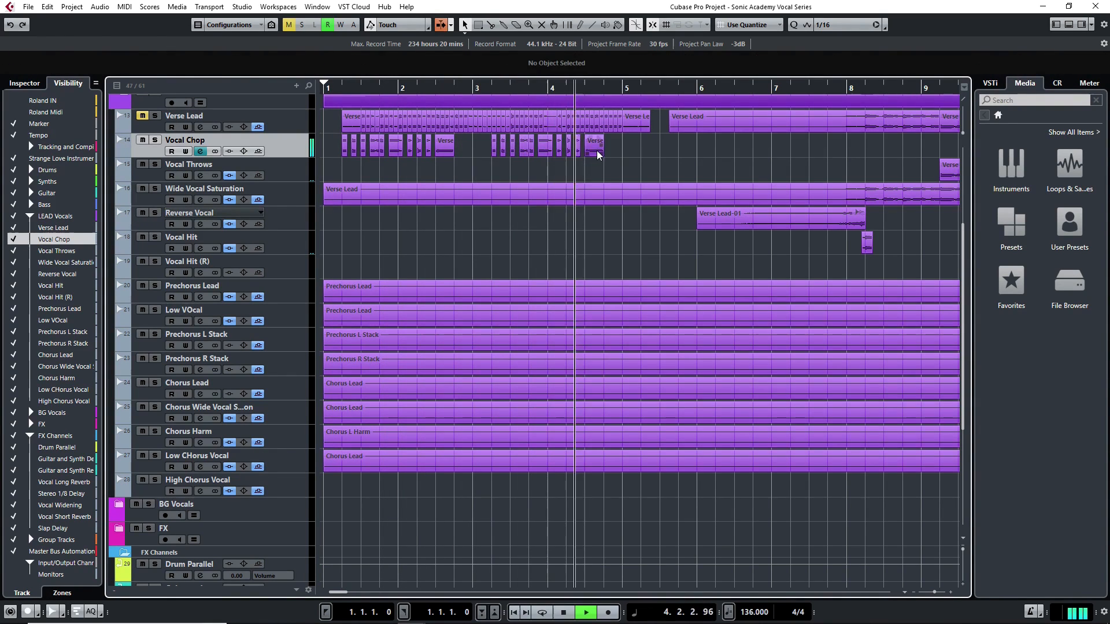
key("space")
- Delete the last Vocal Chop slice and copy the two slices at 4.1.3 and 4.2.1 to start at 4.3.1.0
left_click(598, 154)
key("Delete")
left_click_drag(560, 154, 569, 154)
left_click(587, 90)
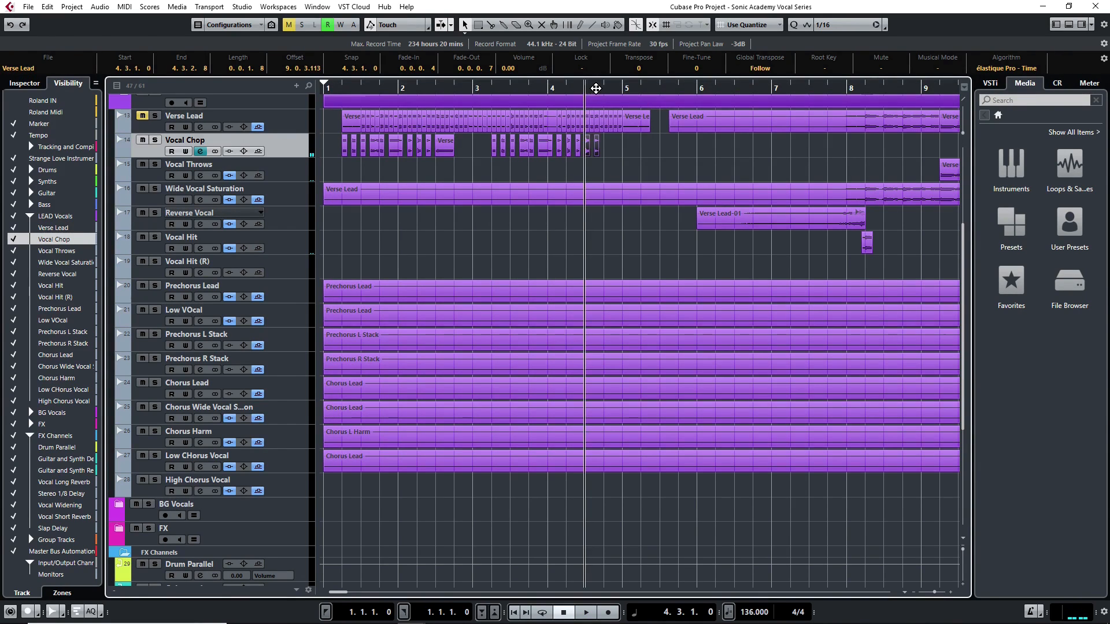
- Paste the same pair of slices again at 4.4.1.0 on the Vocal Chop track and play the chops from the beginning
left_click(605, 88)
key("ctrl+v")
left_click_drag(614, 89, 90, 97)
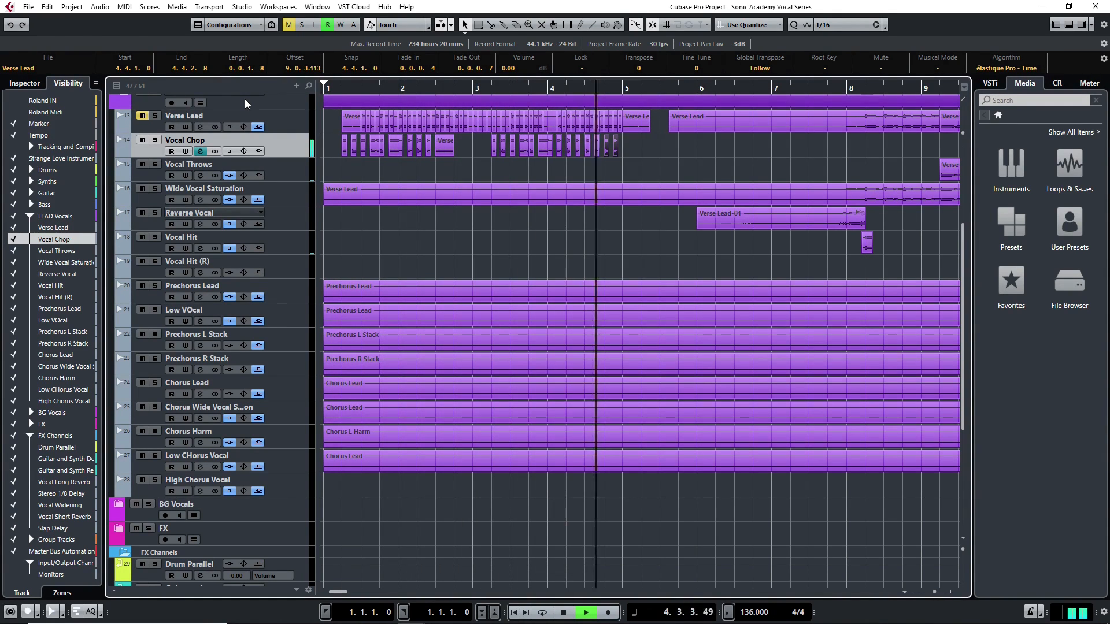
key("space")
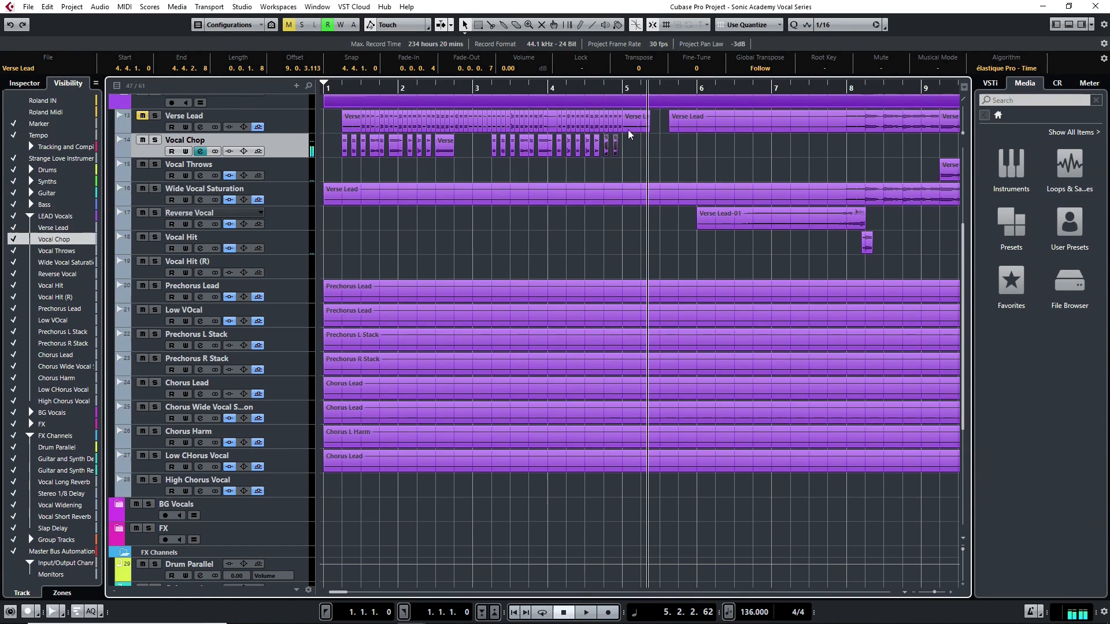
- Paste the pair of slices again at 5.1.1.0 on the Vocal Chop track and play the chops from the beginning
left_click(623, 87)
left_click_drag(651, 89, 3, 104)
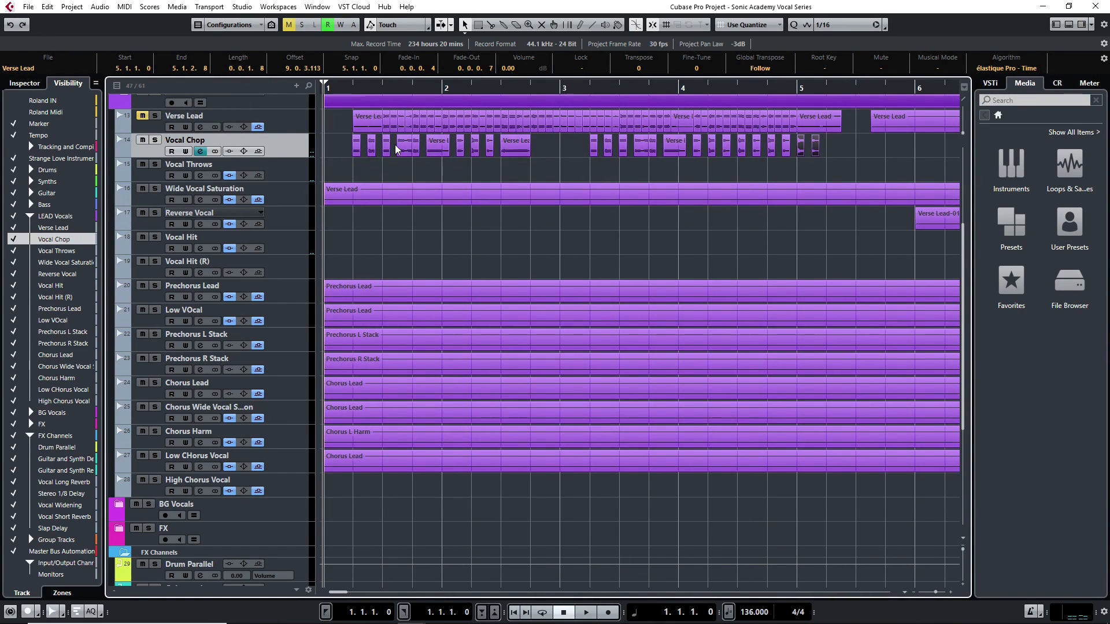
key("g")
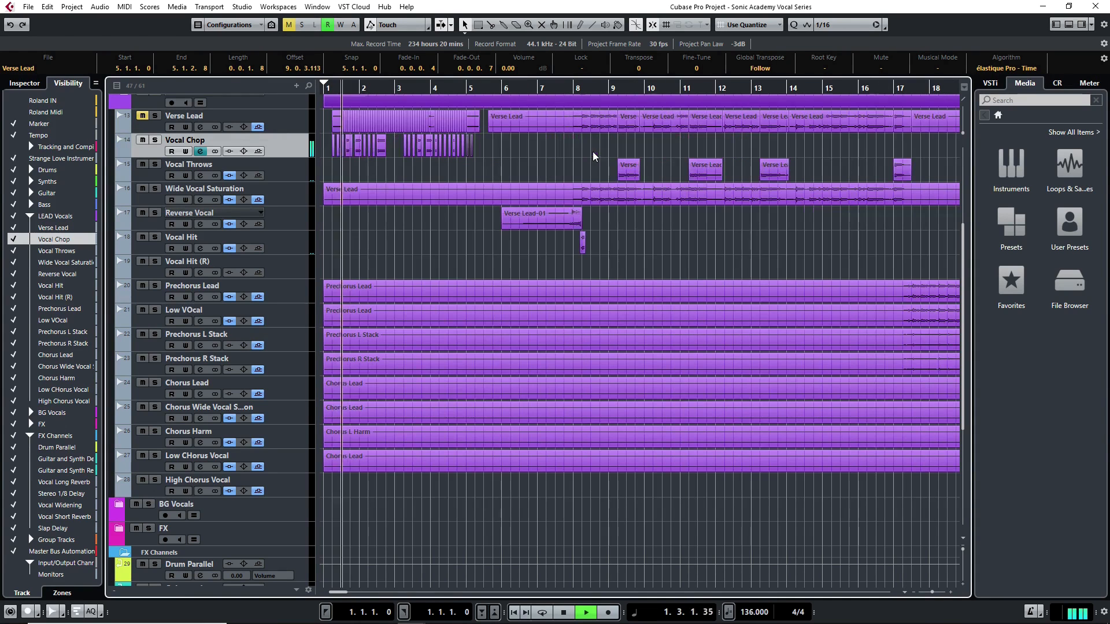
scroll(546, 151, "up", 2)
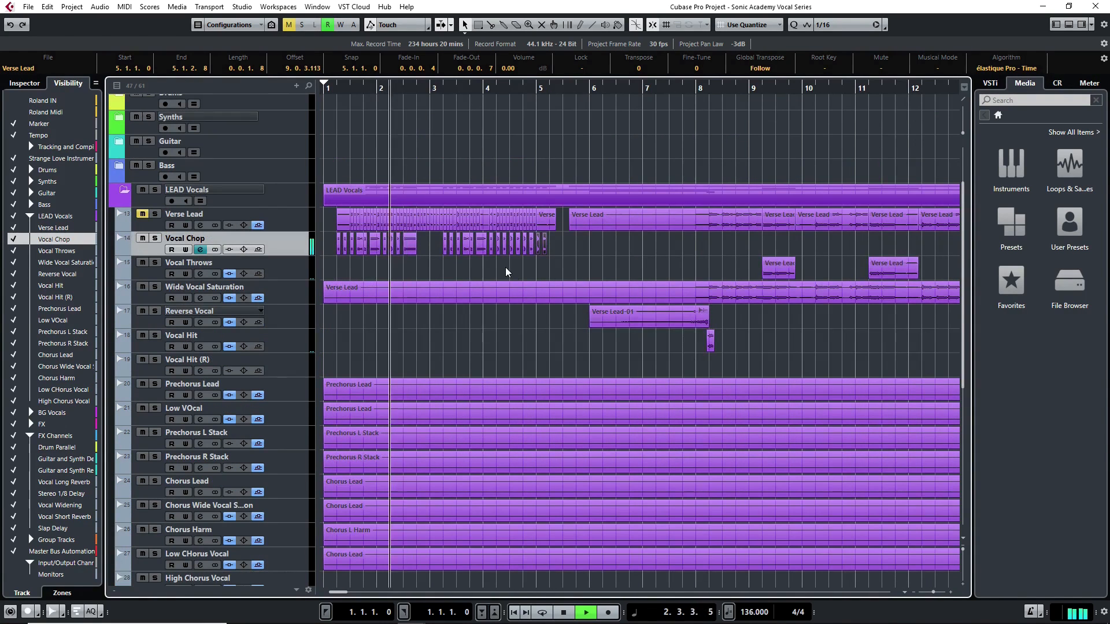
scroll(505, 266, "up", 1)
scroll(505, 266, "left", 1)
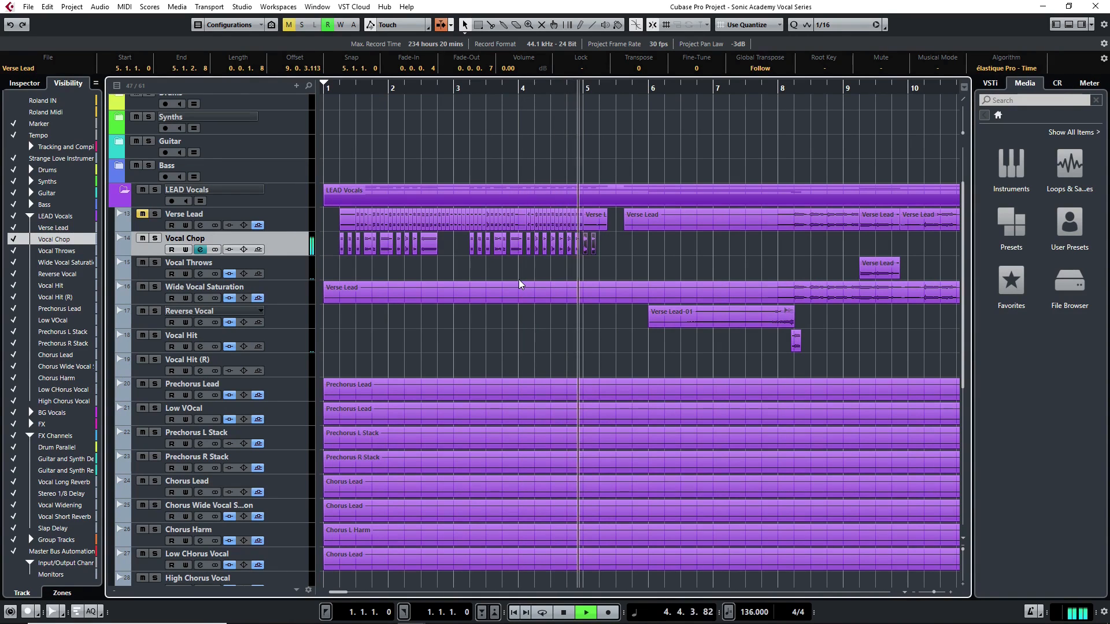
key("space")
- Copy all the Vocal Chop slices and paste the whole pattern at 5.2.1.0 on the same track
left_click_drag(611, 250, 322, 267)
left_click(602, 87)
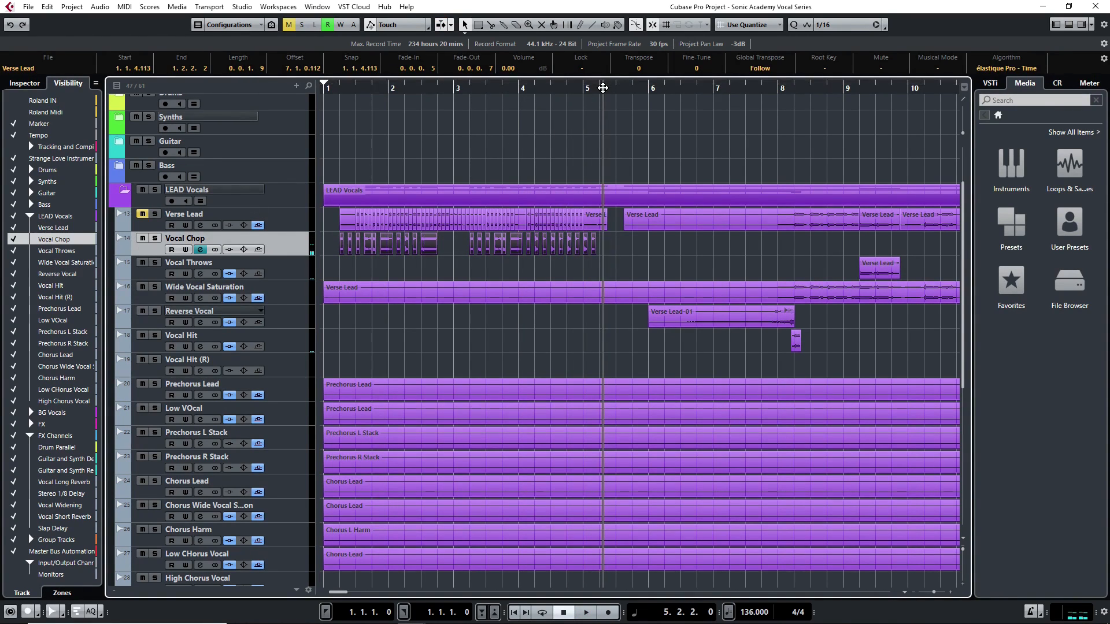
key("ctrl+v")
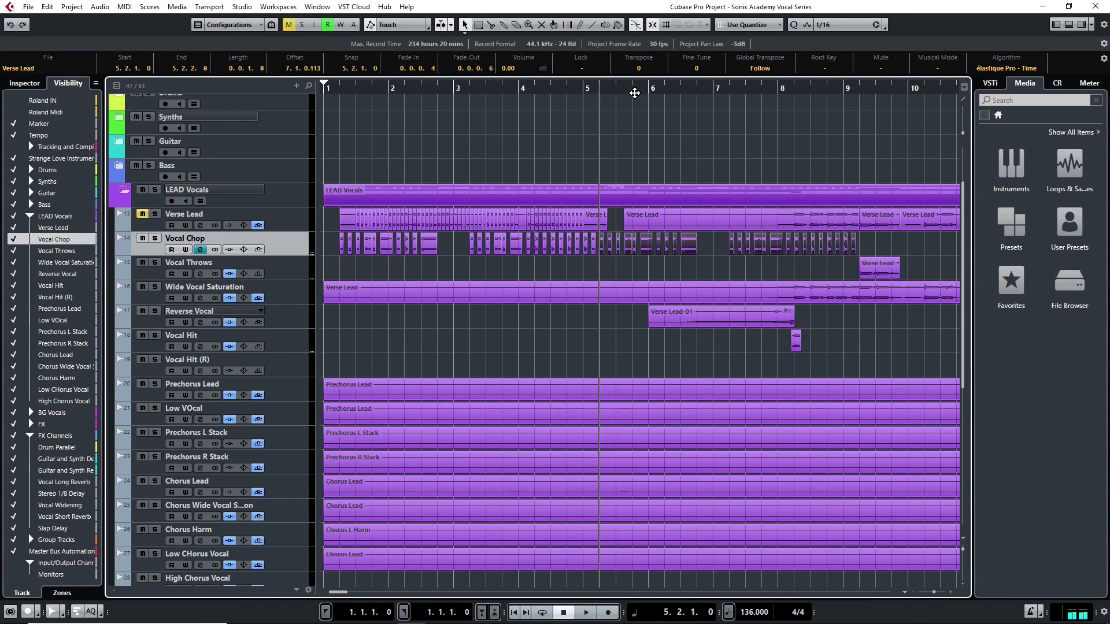
key("space")
left_click_drag(325, 90, 327, 95)
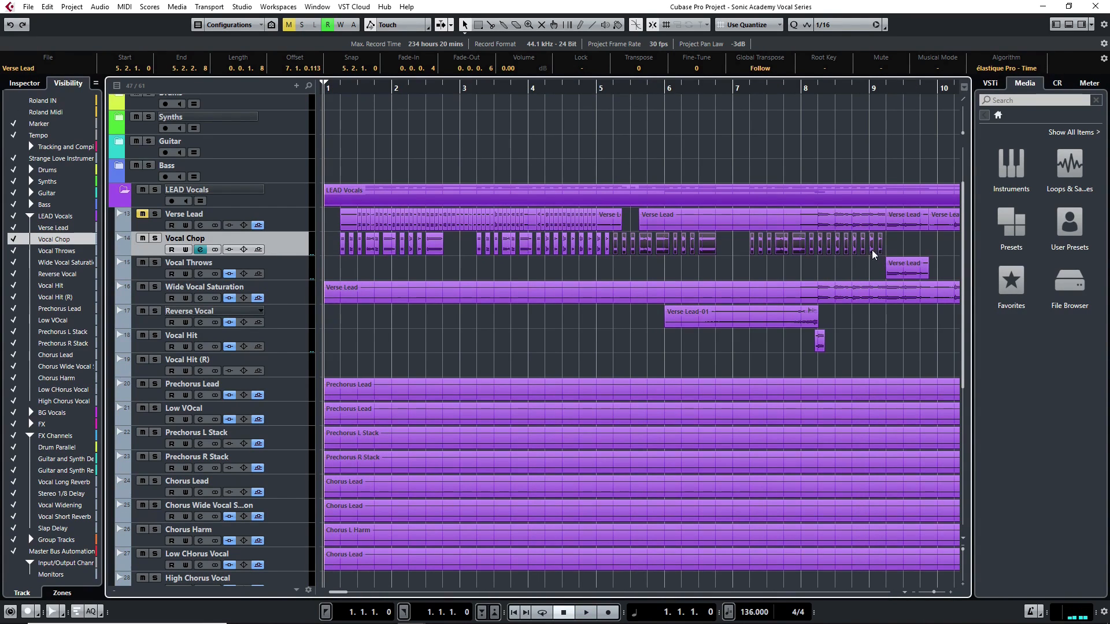
- Nudge the pasted Vocal Chop slices slightly earlier so the copied pattern starts at 5.1.4.111
scroll(720, 255, "up", 4)
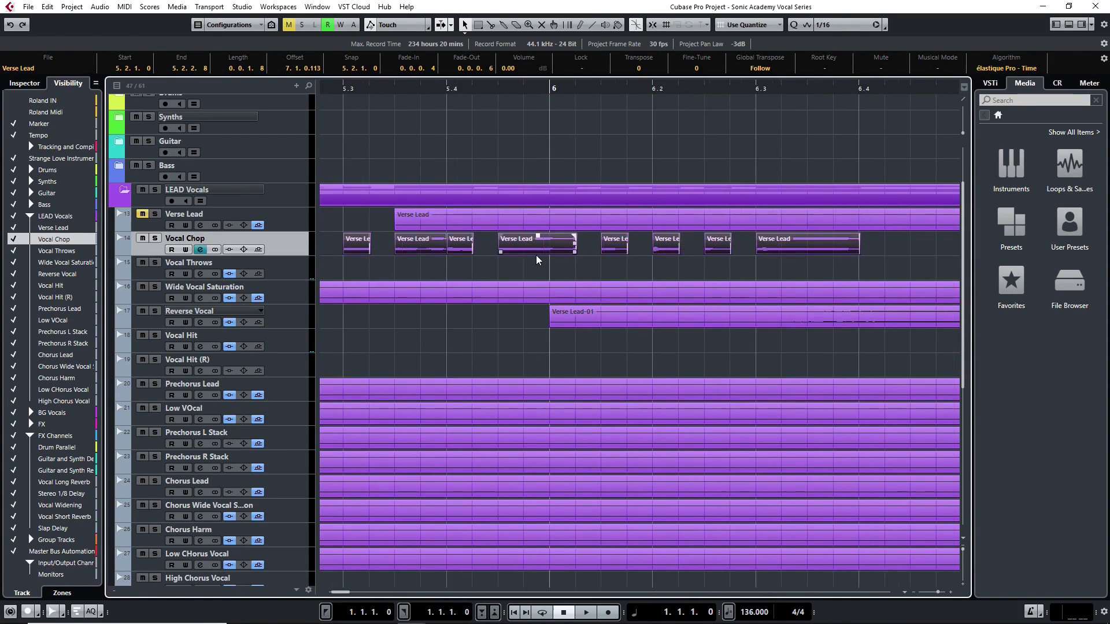
scroll(499, 254, "up", 5)
left_click_drag(507, 250, 501, 250)
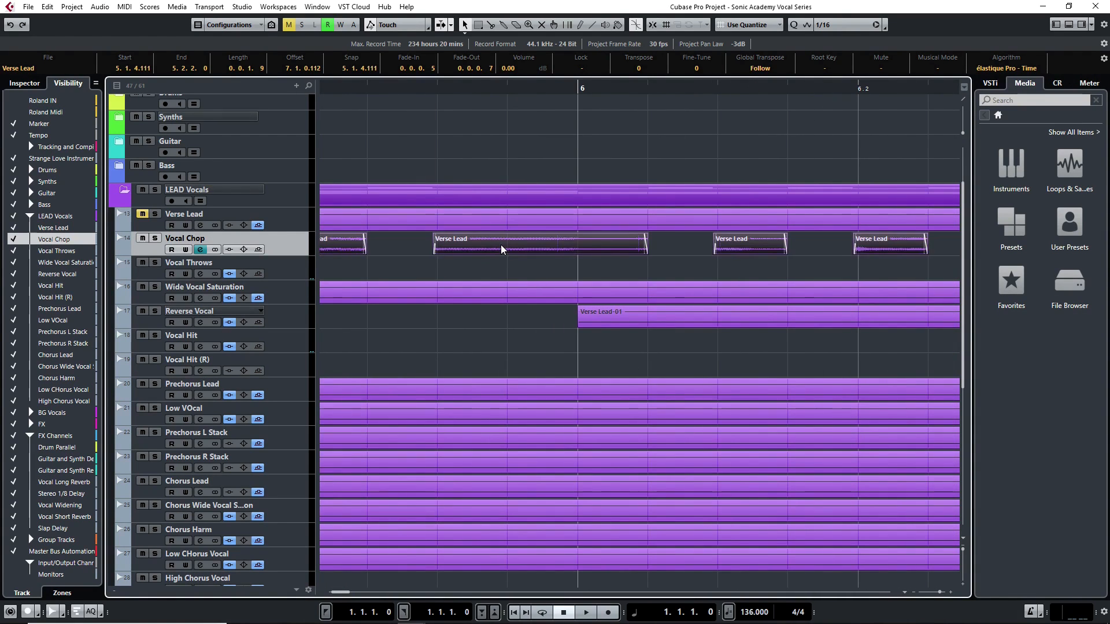
- Render all the Vocal Chop slices in place to a new audio track and play the rendered chops
scroll(504, 247, "down", 9)
left_click_drag(653, 246, 321, 233)
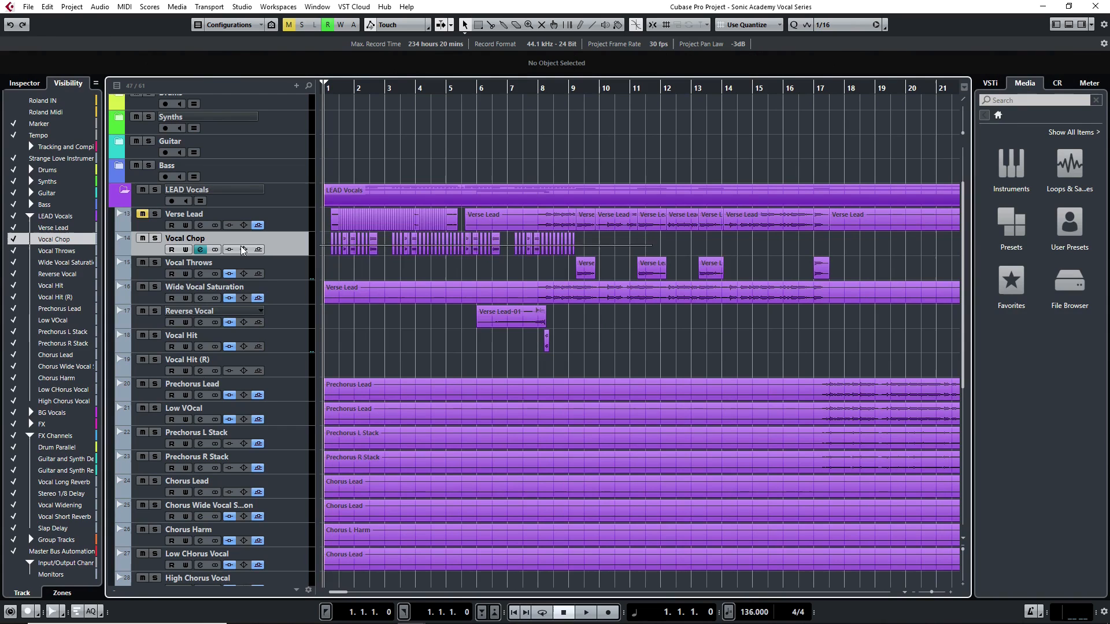
left_click(47, 7)
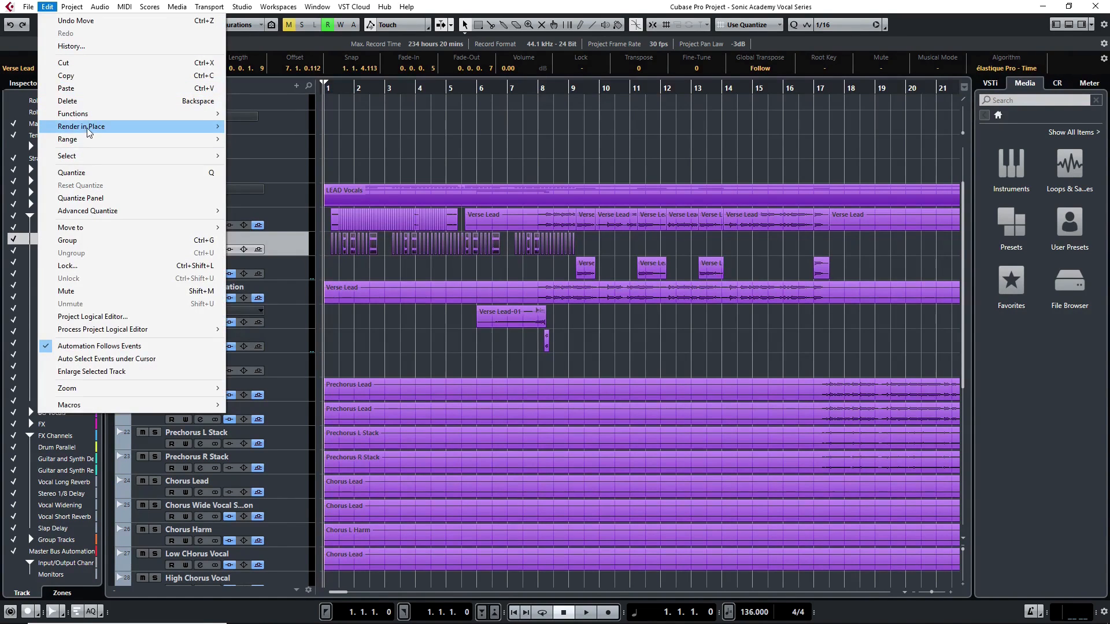
mouse_move(88, 132)
left_click(267, 127)
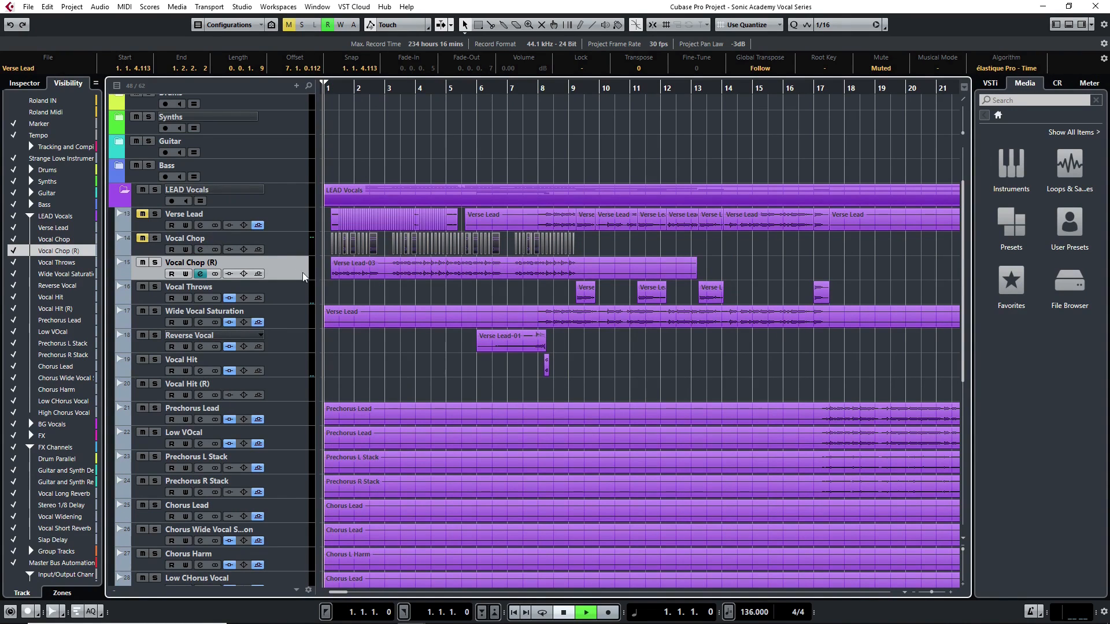
key("space")
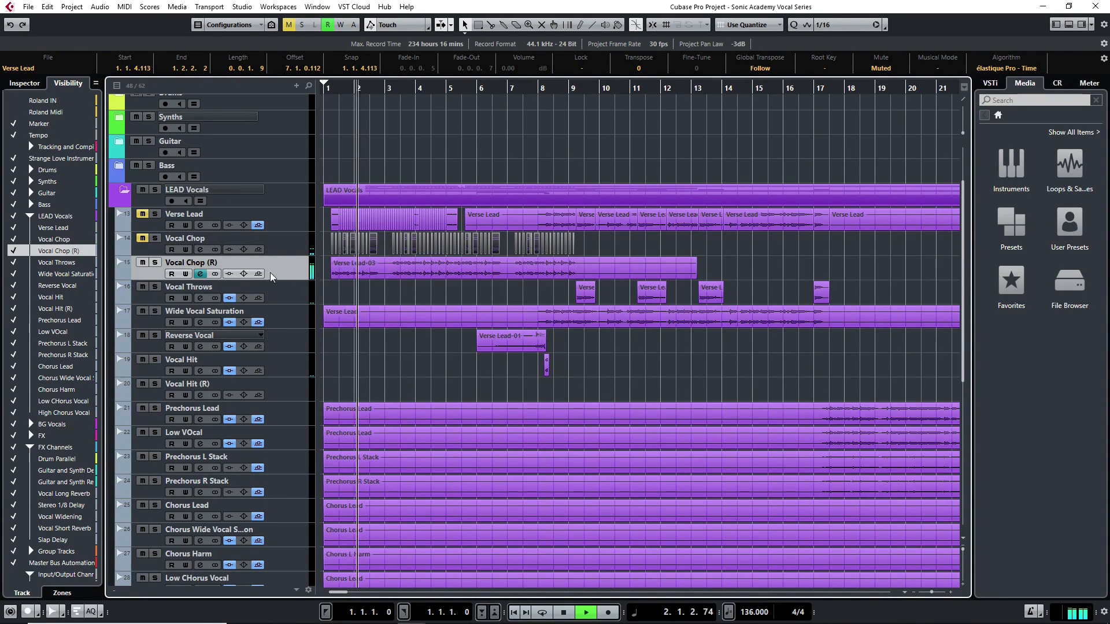
key("space")
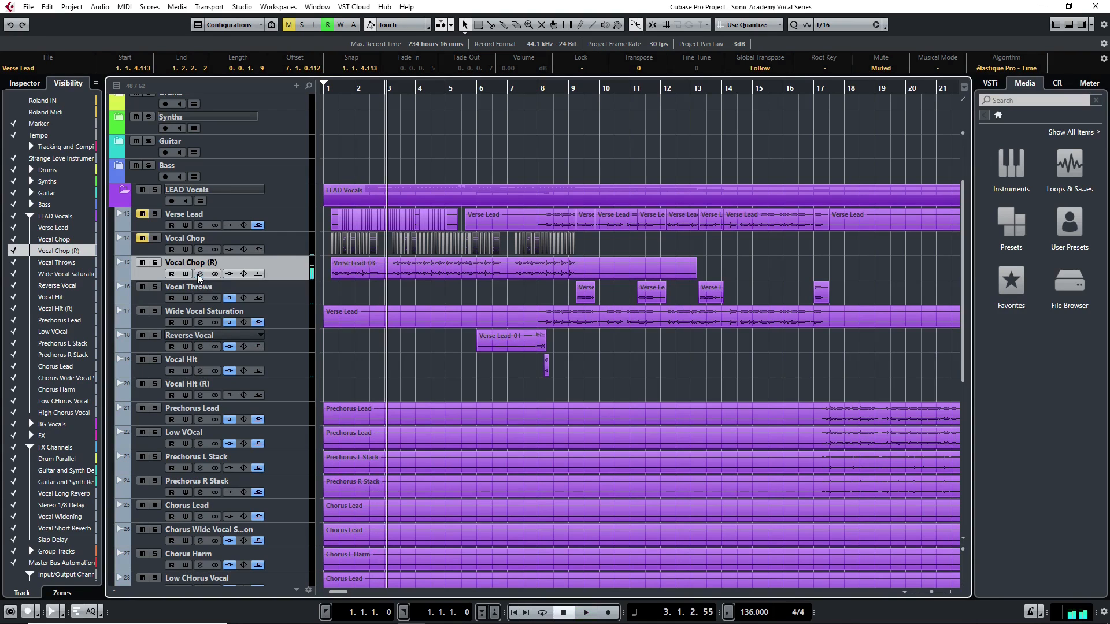
- Add a Chorus in the first insert slot of the Vocal Chop (R) track and load its Fast Leslie preset
left_click(199, 274)
left_click(430, 445)
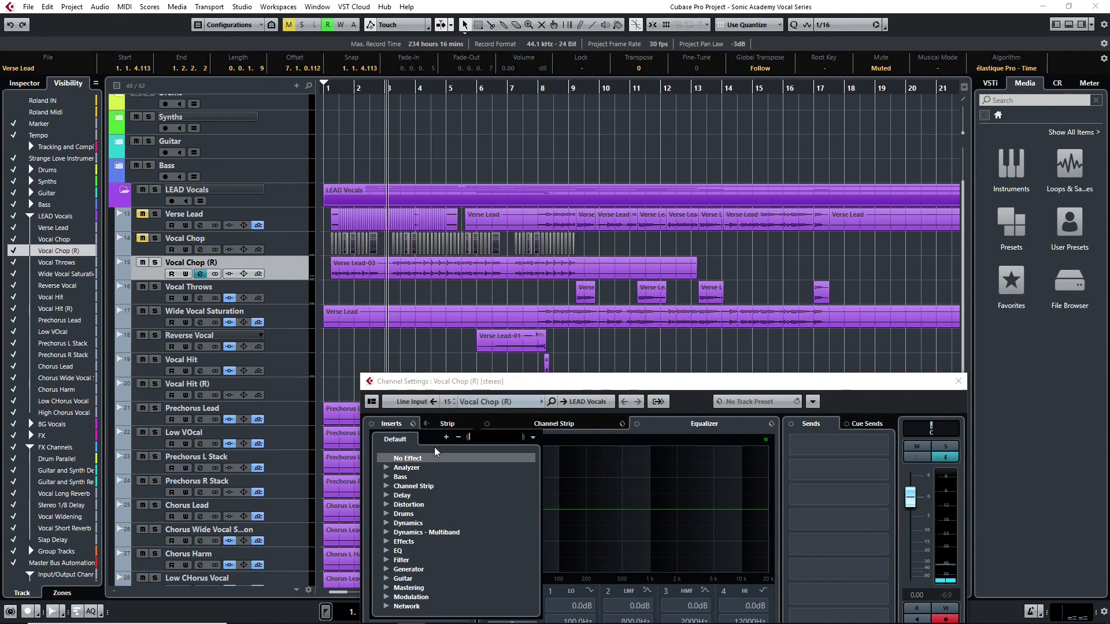
type("chorus")
left_click(430, 469)
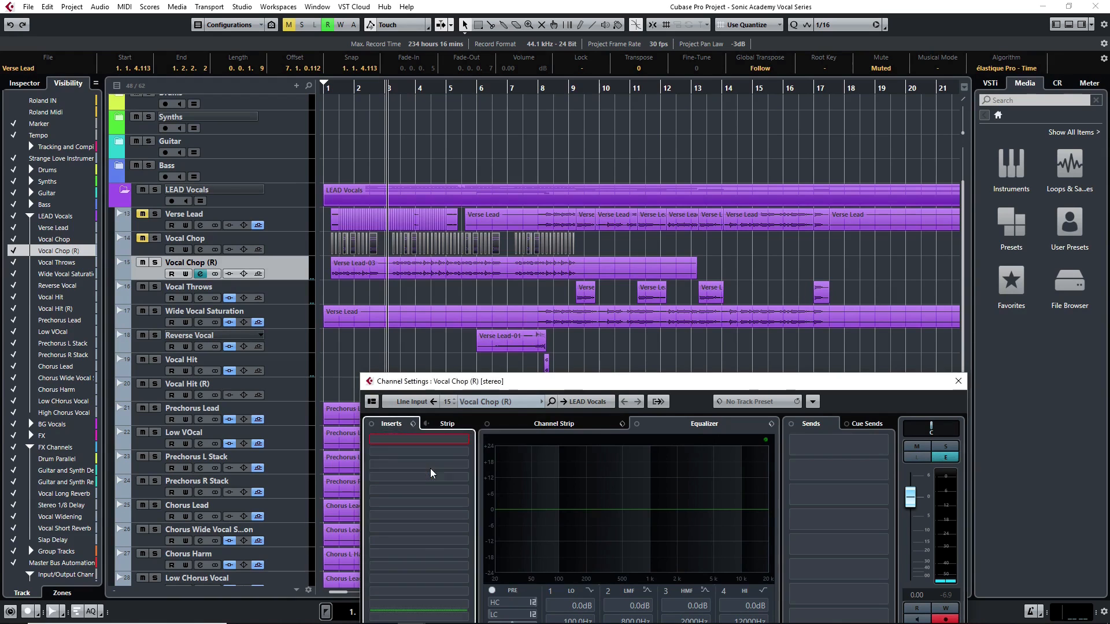
left_click(537, 254)
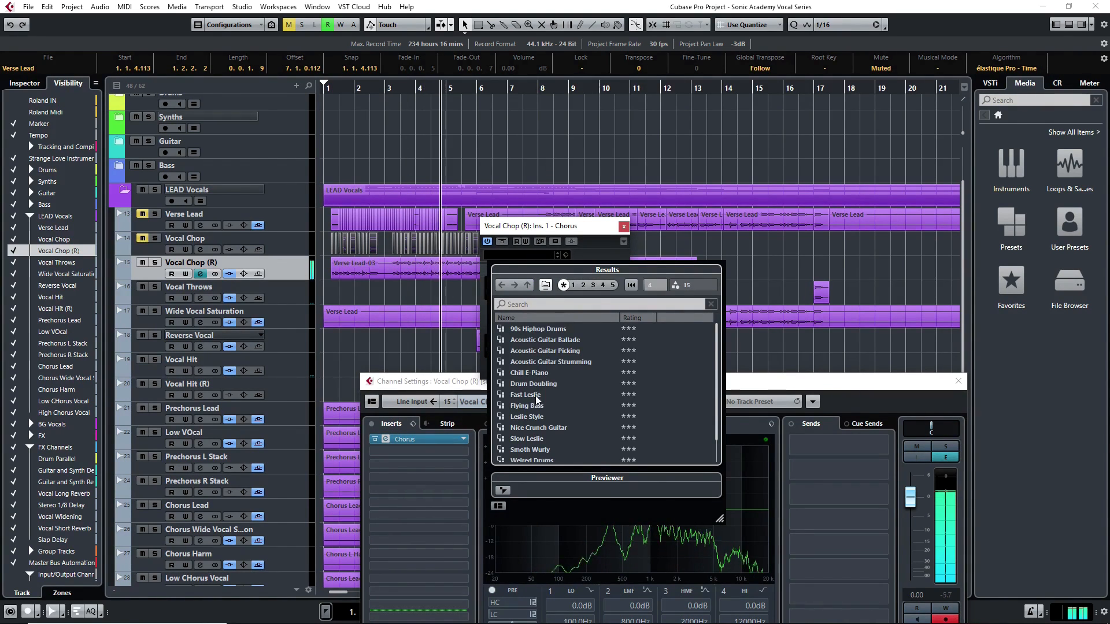
double_click(536, 395)
- Play from the beginning and step through the Chorus presets to Slow Leslie
left_click(329, 88)
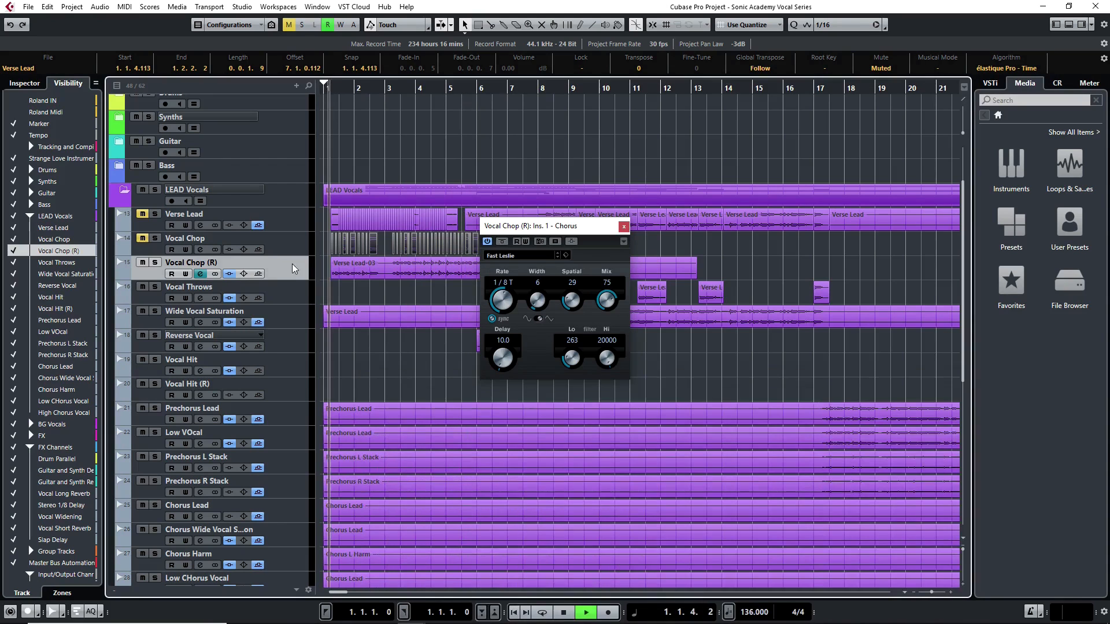
left_click(200, 274)
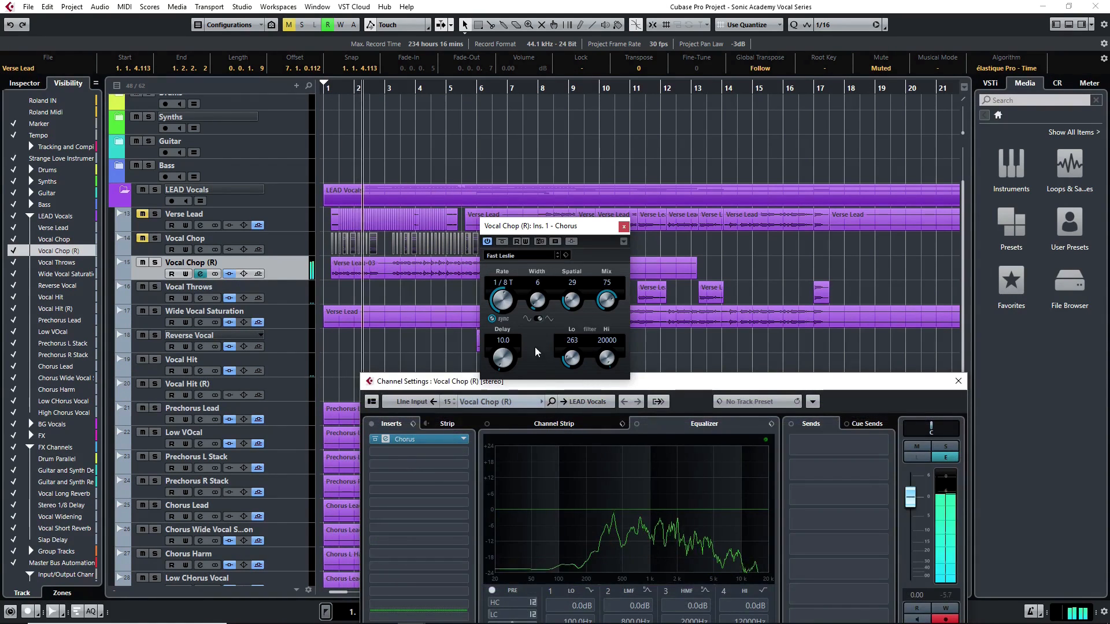
left_click(557, 258)
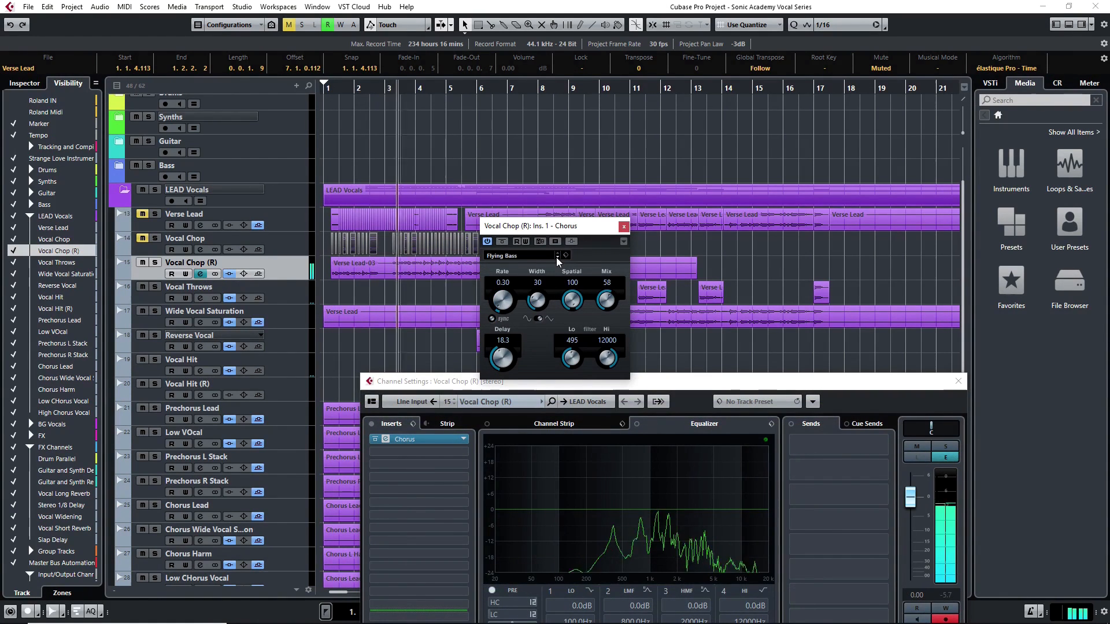
left_click(557, 258)
left_click(556, 258)
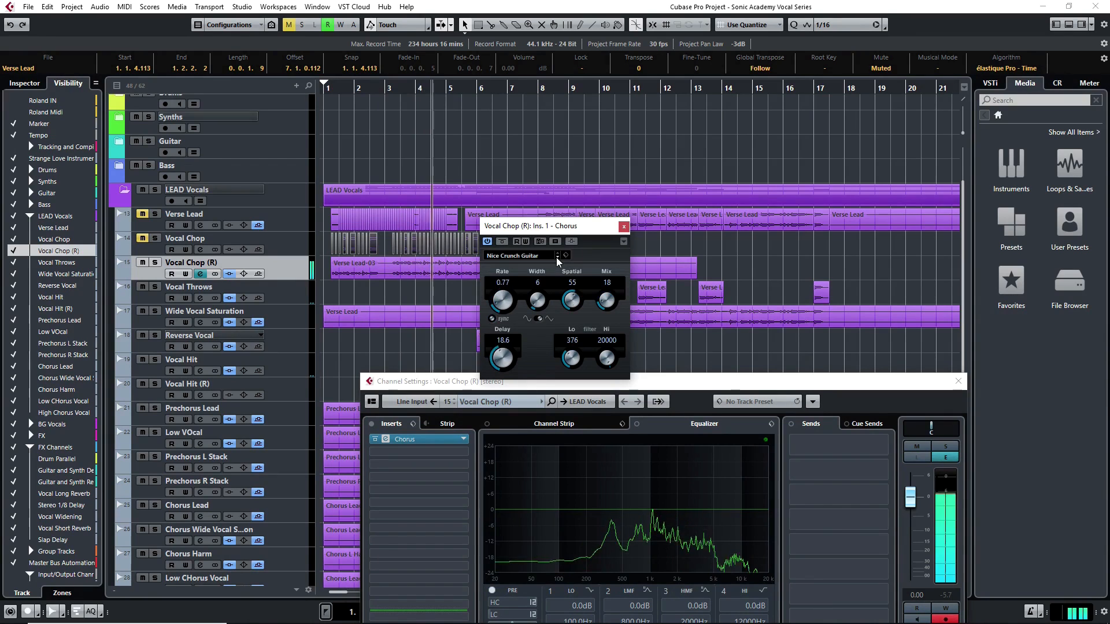
- Add MonoToStereo in the second insert slot with Width 139 and restart playback from the beginning
left_click(424, 453)
type("monotos")
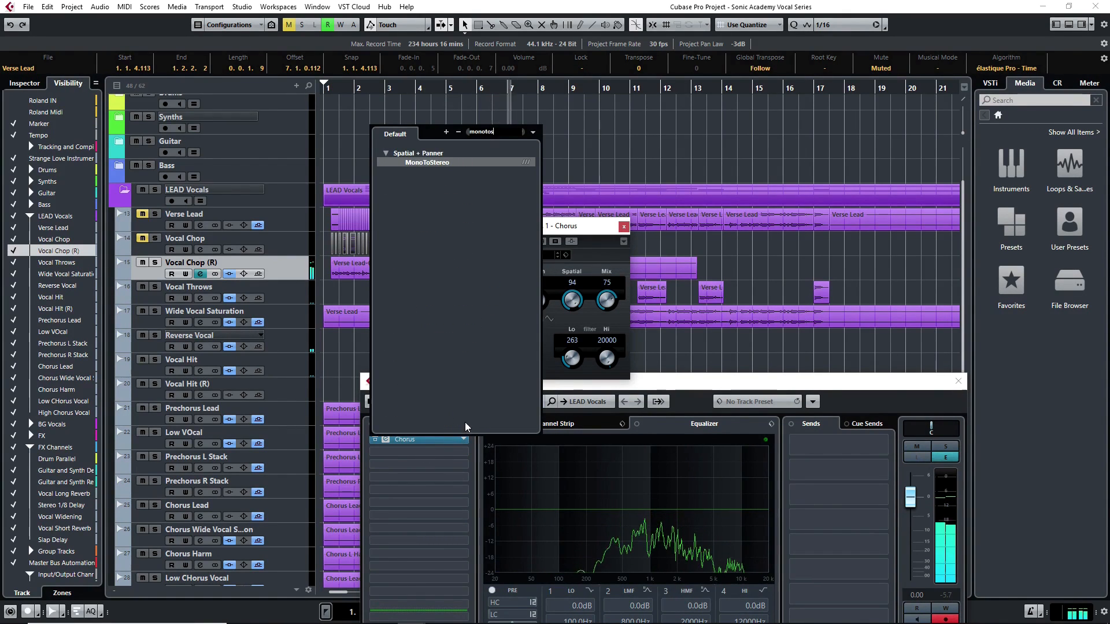
left_click(457, 163)
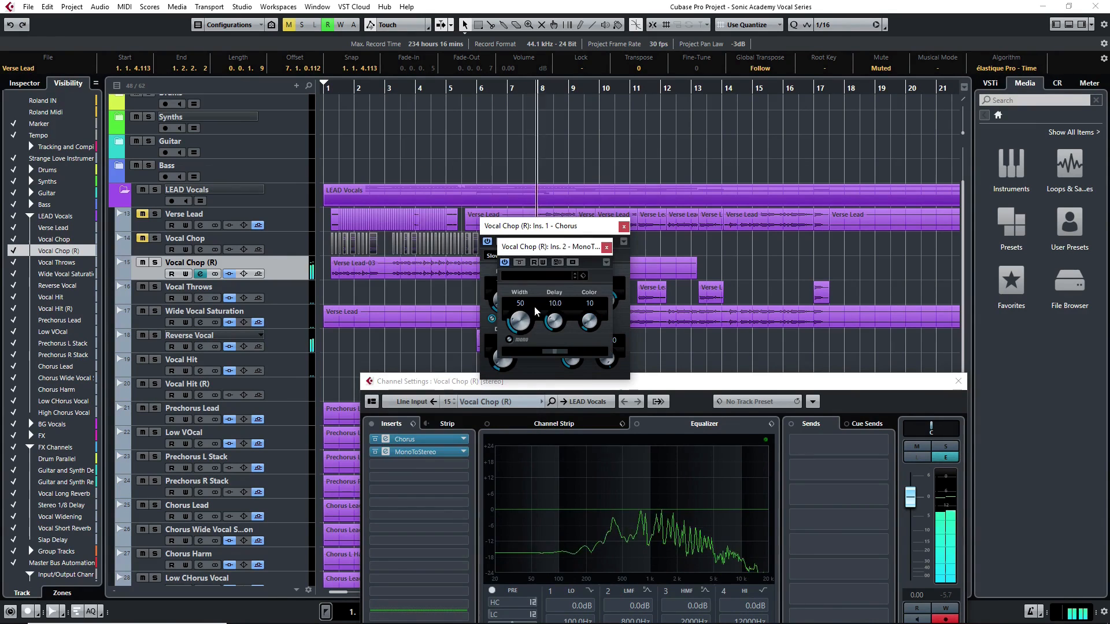
left_click(325, 88)
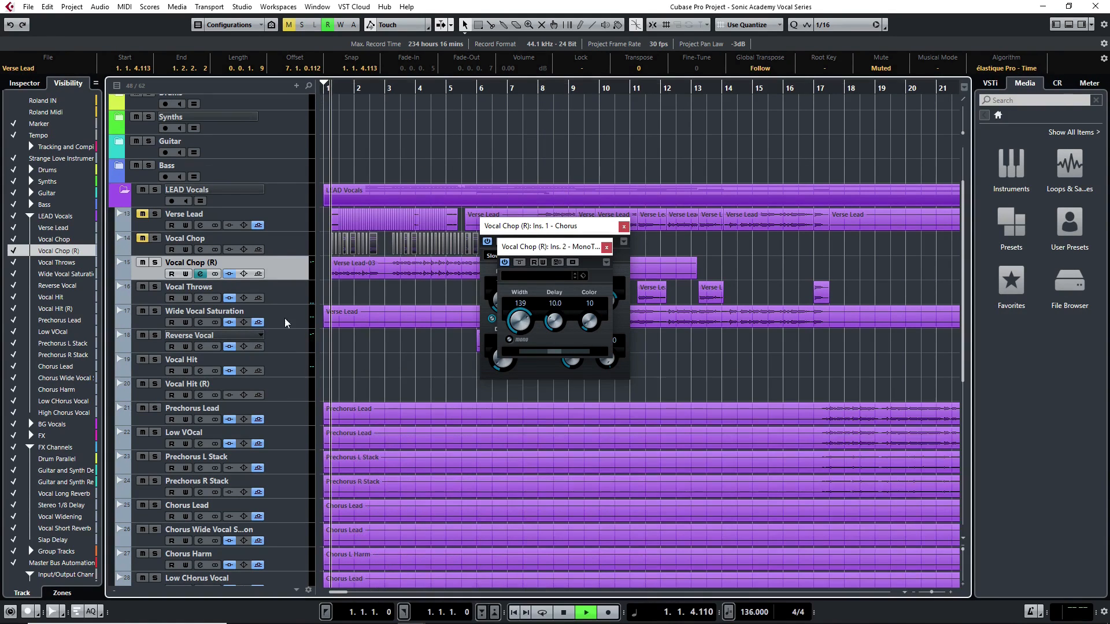
- Move MonoToStereo ahead of the Chorus in the Vocal Chop (R) inserts and set its Delay to 15.2
left_click(201, 274)
left_click_drag(380, 452, 399, 438)
left_click_drag(557, 327, 562, 307)
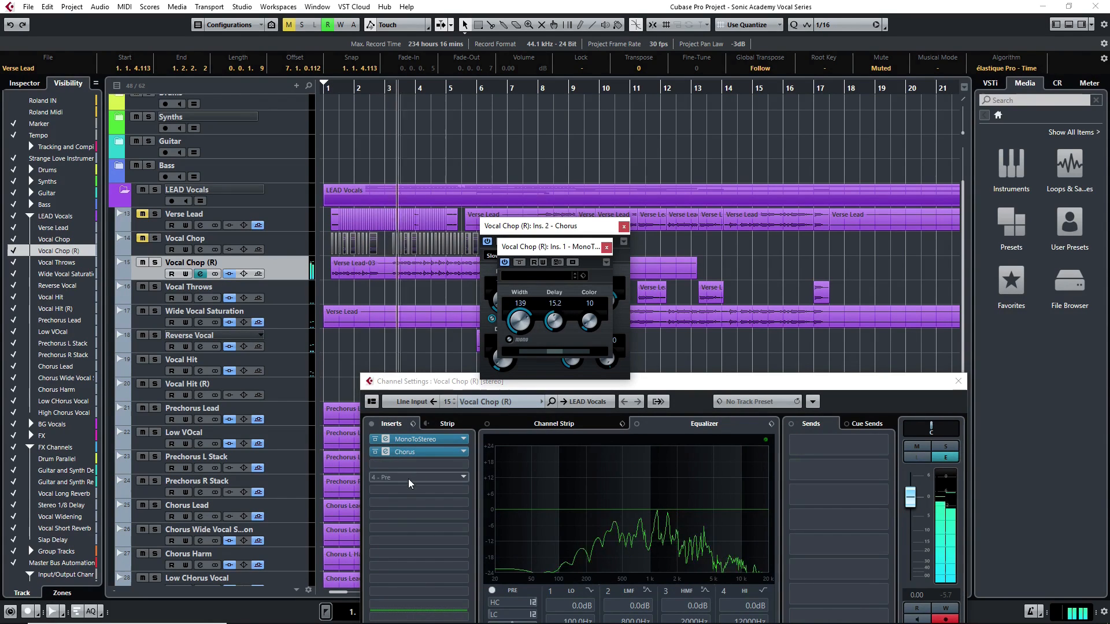
- Add LittleAlterBoy in the third insert slot of the Vocal Chop (R) track
left_click(410, 464)
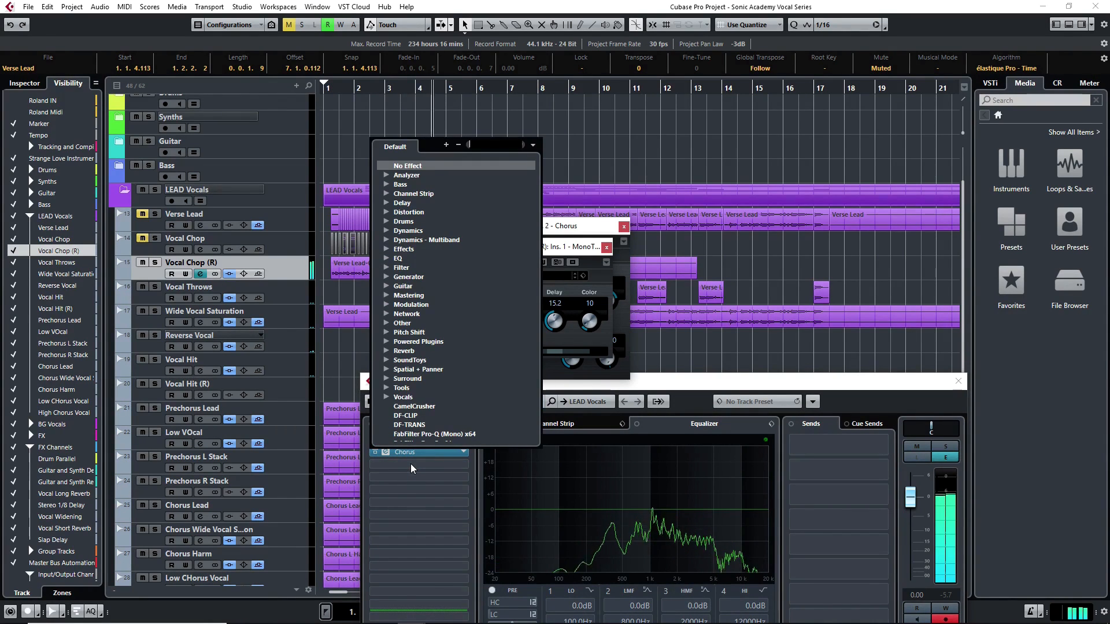
type("little")
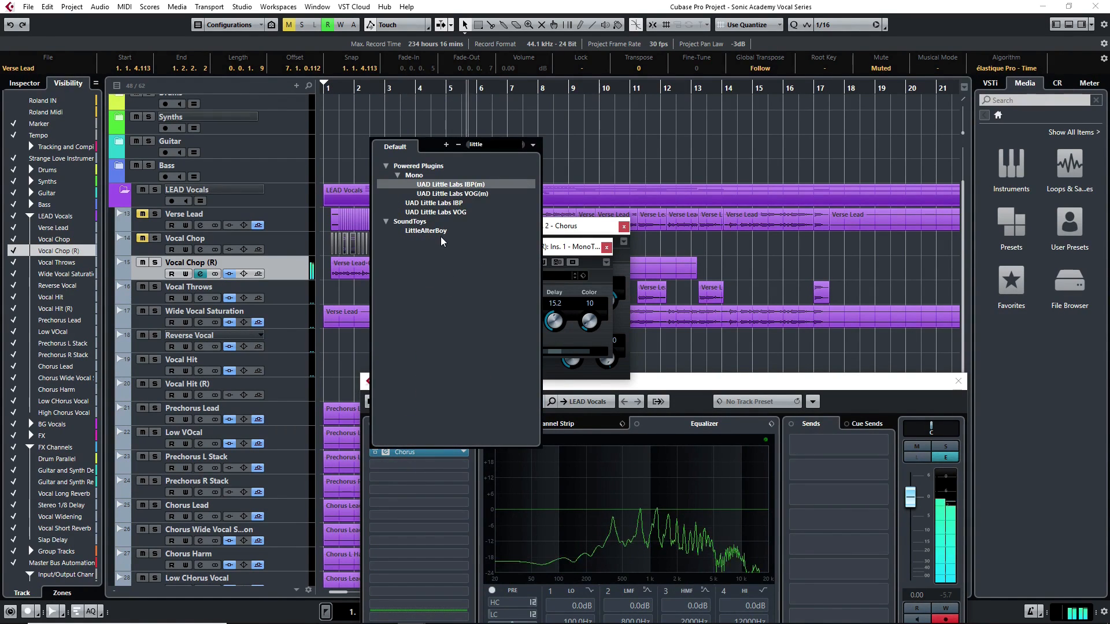
left_click(438, 231)
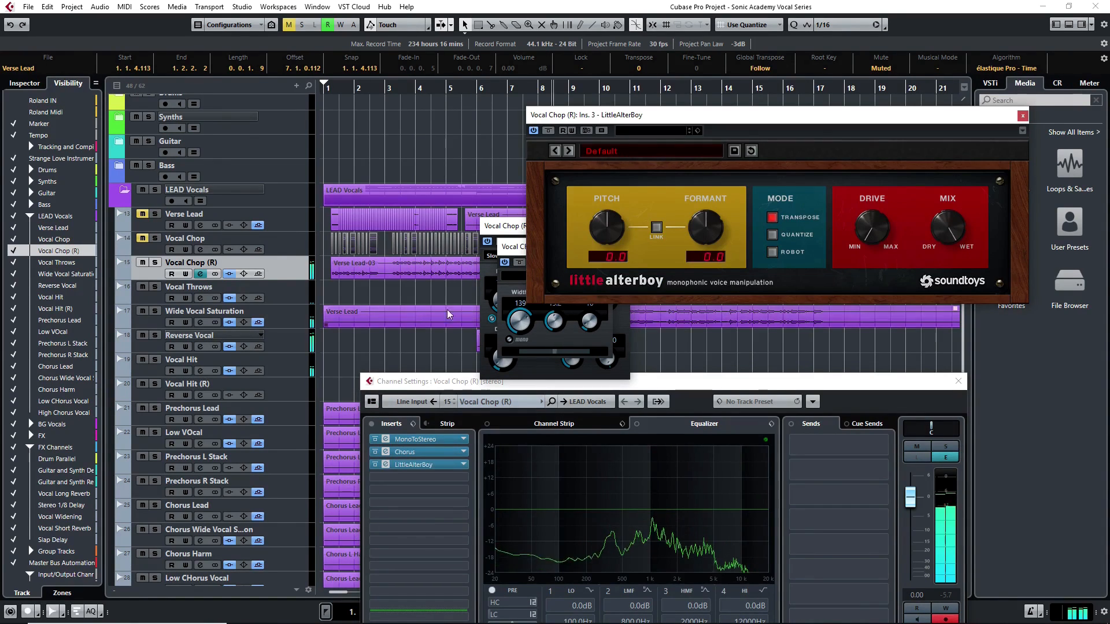
- Link LittleAlterBoy's Pitch and Formant at -12.0, adjust Drive and reduce Mix during playback, and close the open plug-in windows
left_click(655, 228)
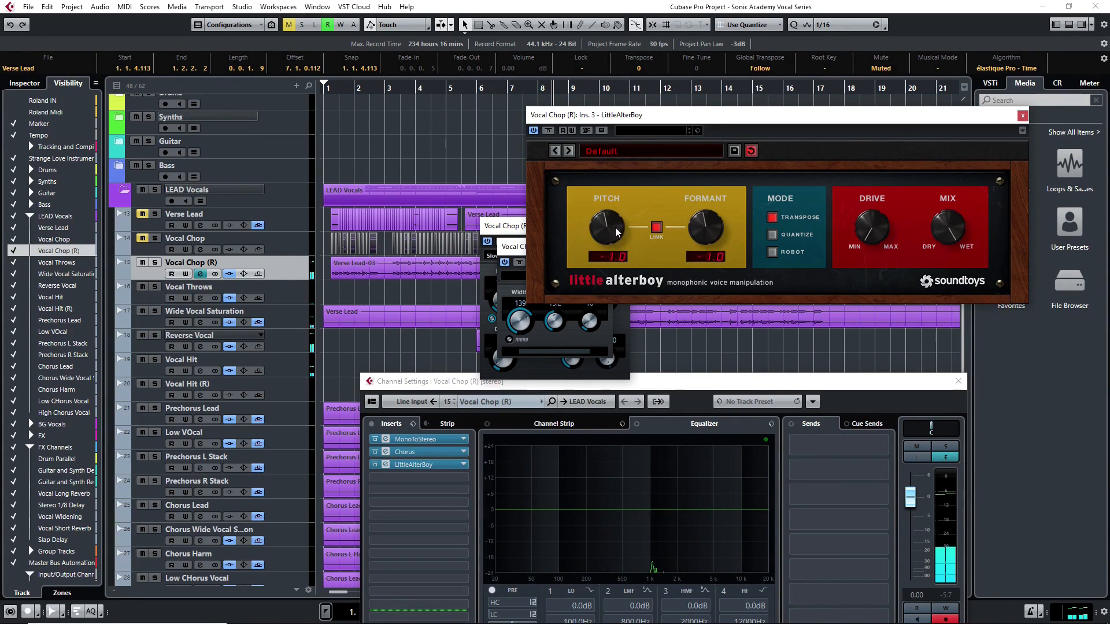
left_click_drag(942, 227, 940, 264)
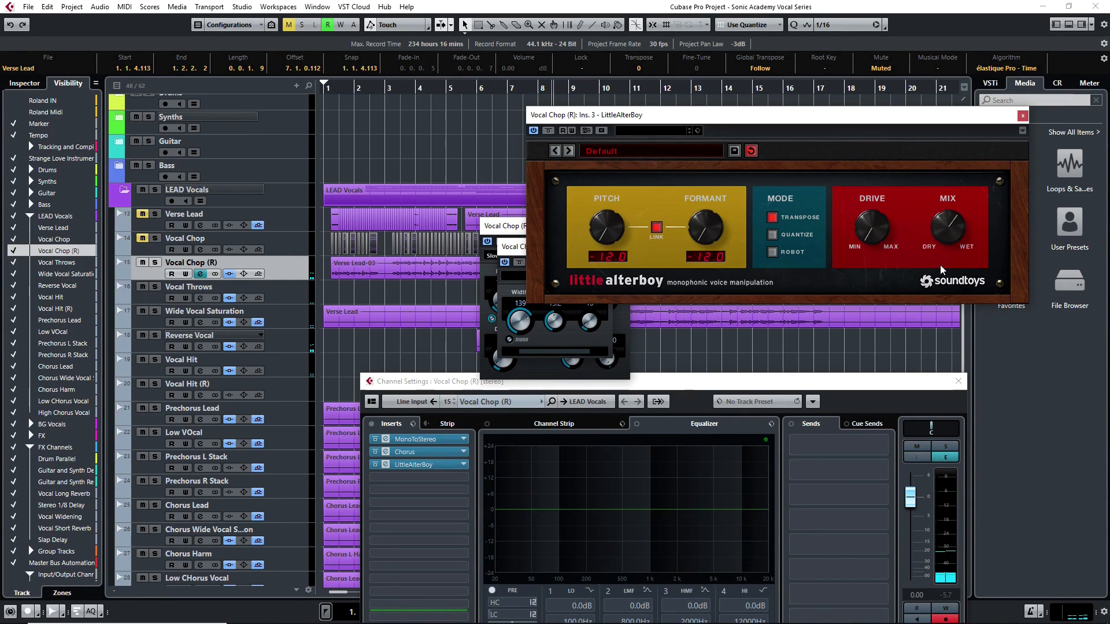
left_click(381, 109)
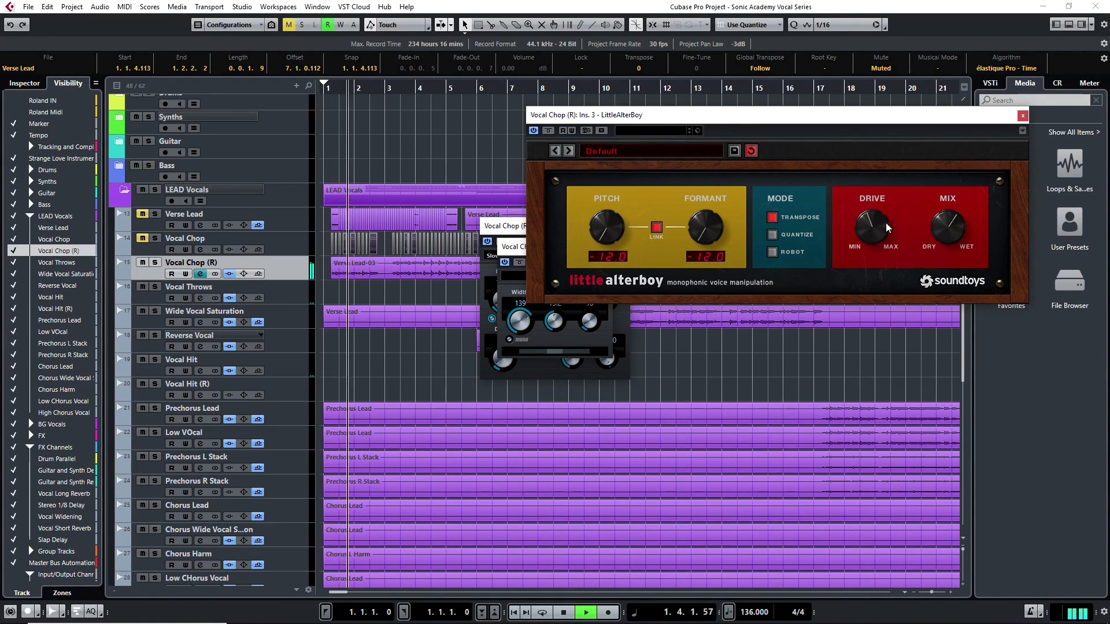
left_click_drag(886, 223, 874, 241)
left_click_drag(943, 223, 944, 278)
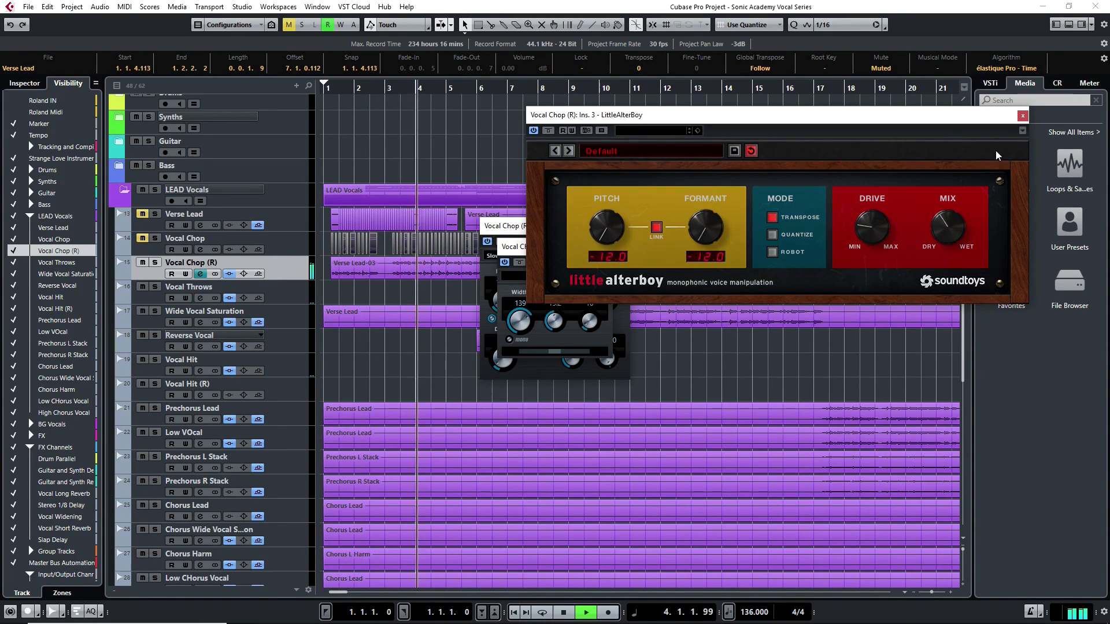
left_click(1023, 115)
left_click(624, 227)
left_click(606, 247)
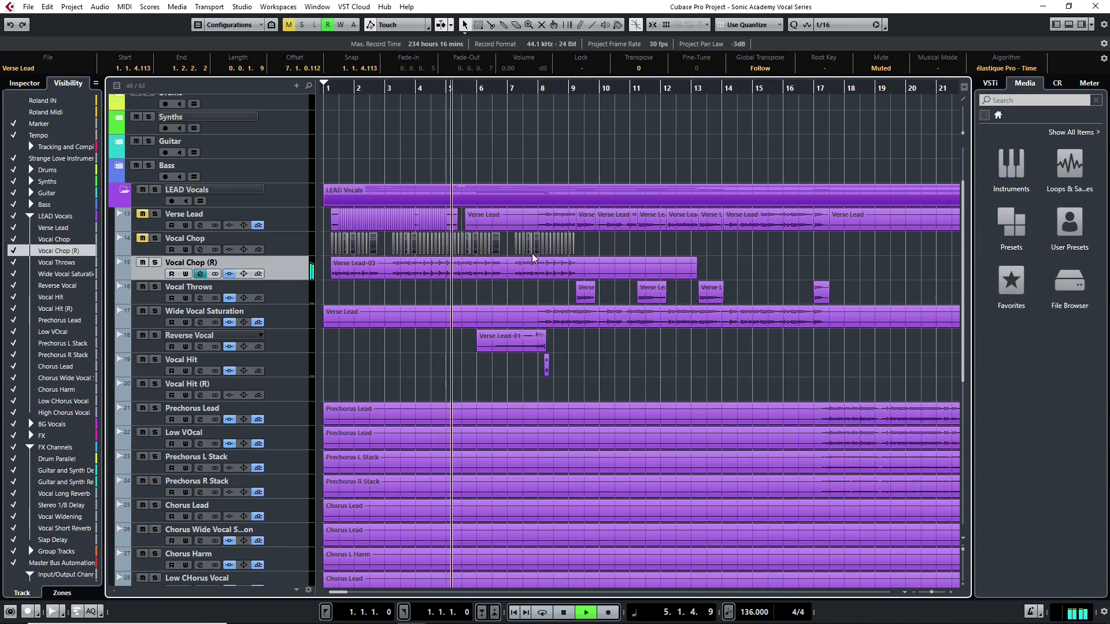
- Add H-Delay Stereo in the fourth insert slot of the Vocal Chop (R) track
left_click(200, 273)
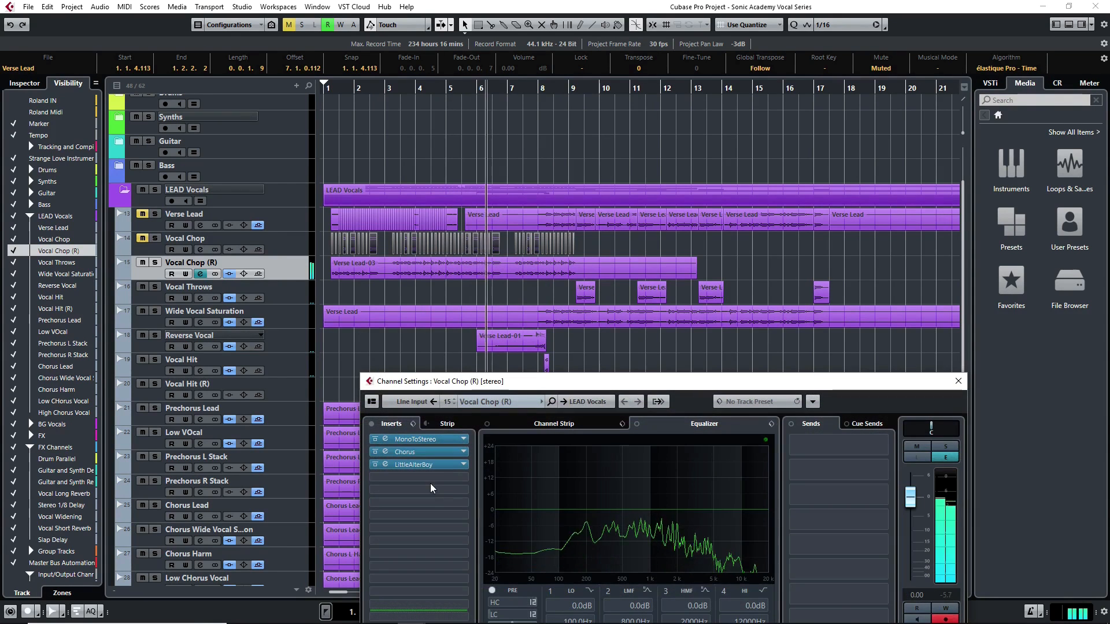
left_click(429, 483)
type("h-delay")
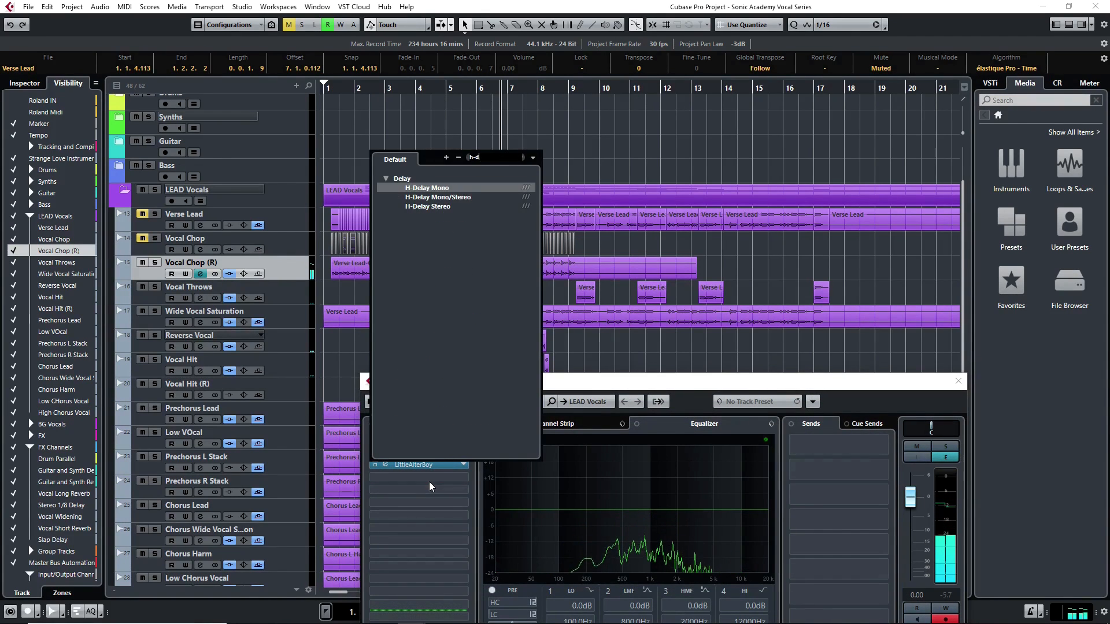
left_click(428, 207)
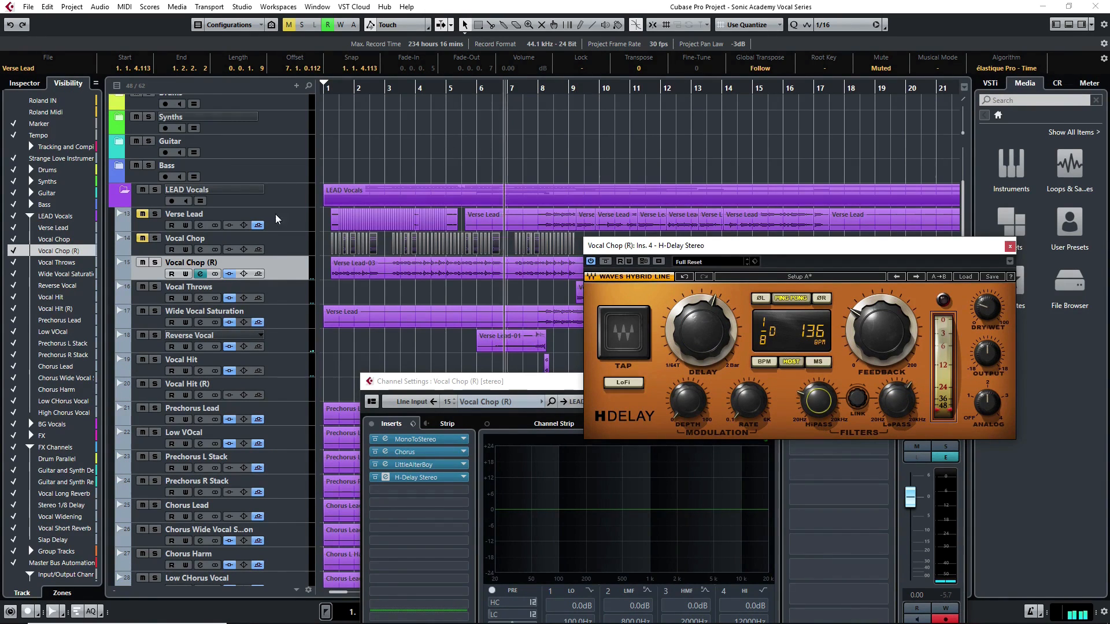
- With Vocal Chop (R) temporarily soloed, adjust H-Delay's filters, set its Dry/Wet to 21 and close the plug-in window
left_click(155, 262)
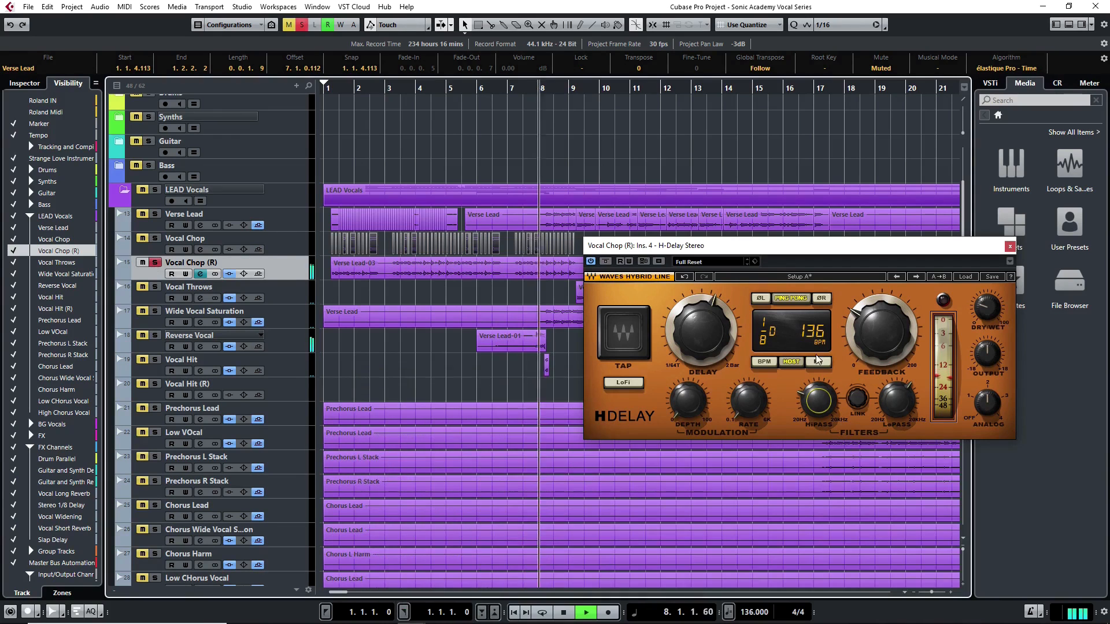
left_click(200, 274)
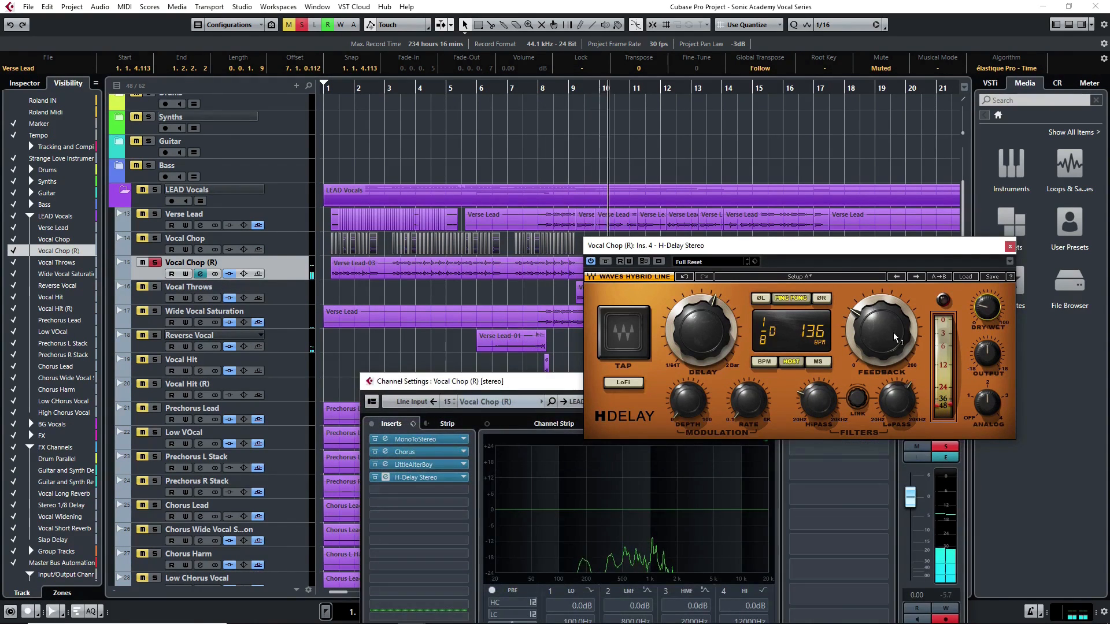
left_click(895, 338)
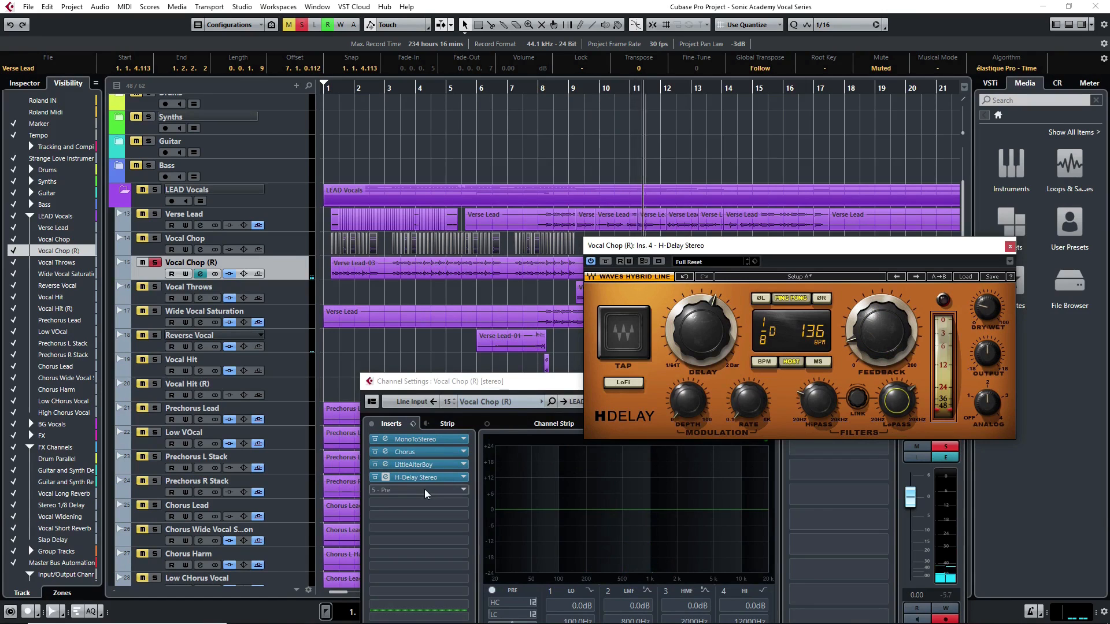
left_click(320, 89)
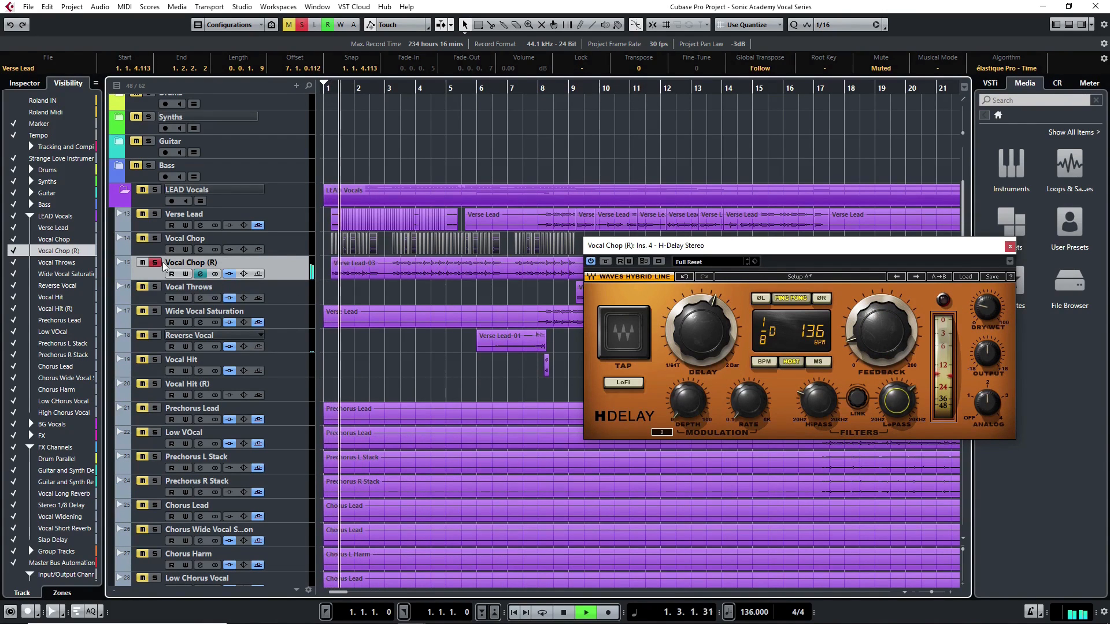
key("s")
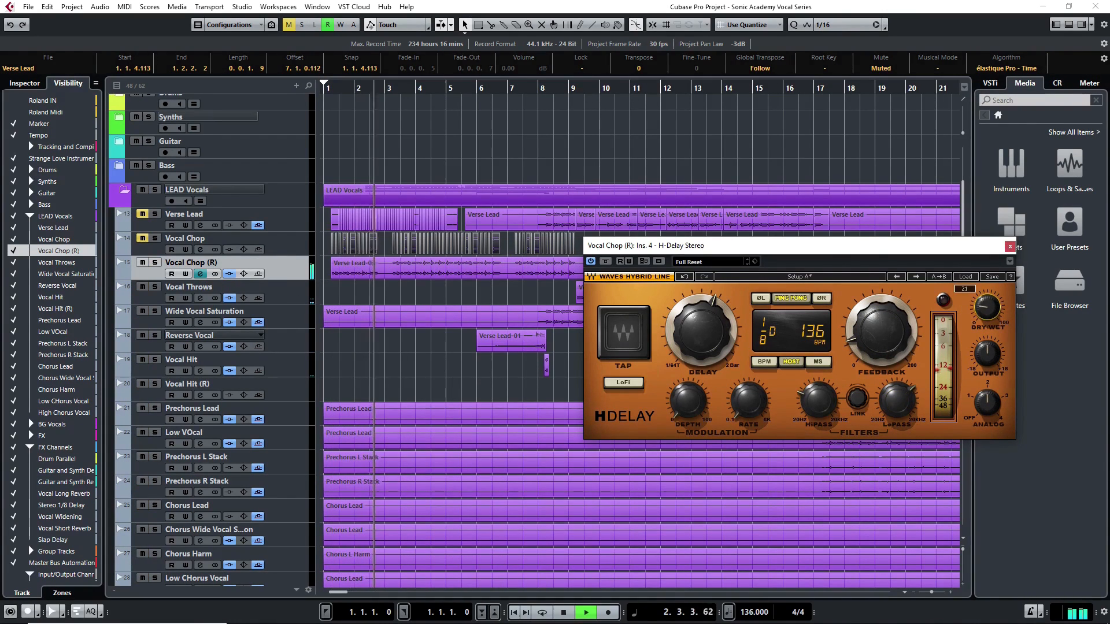
left_click(1010, 246)
- Add FabFilter Pro-Q in the fifth insert slot of Vocal Chop (R) and load its Phone preset
left_click(200, 274)
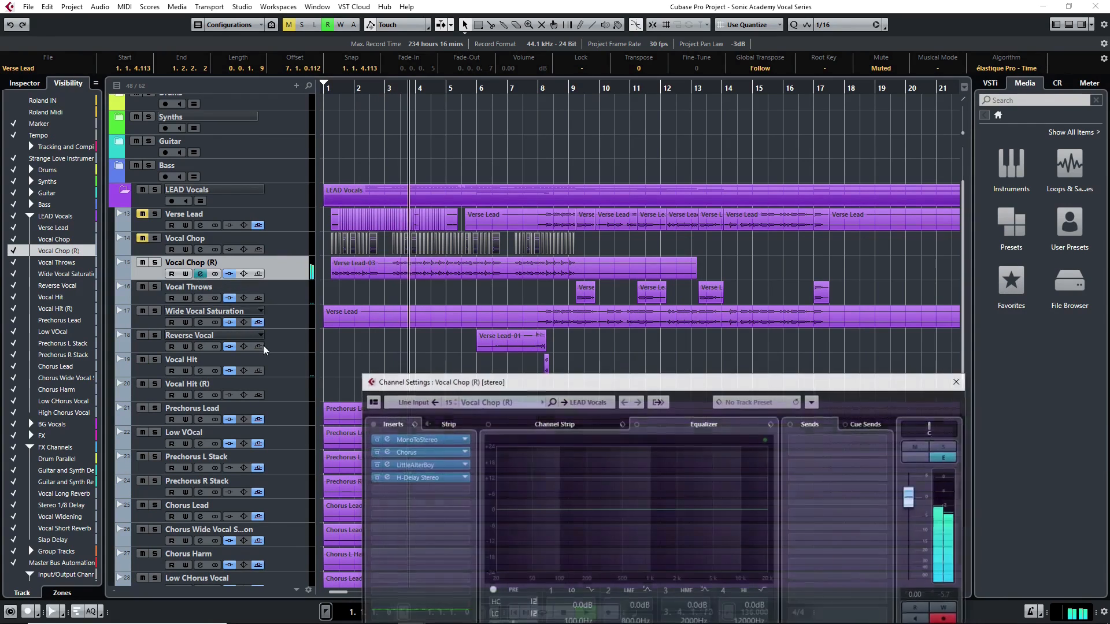
left_click(433, 491)
type("pro")
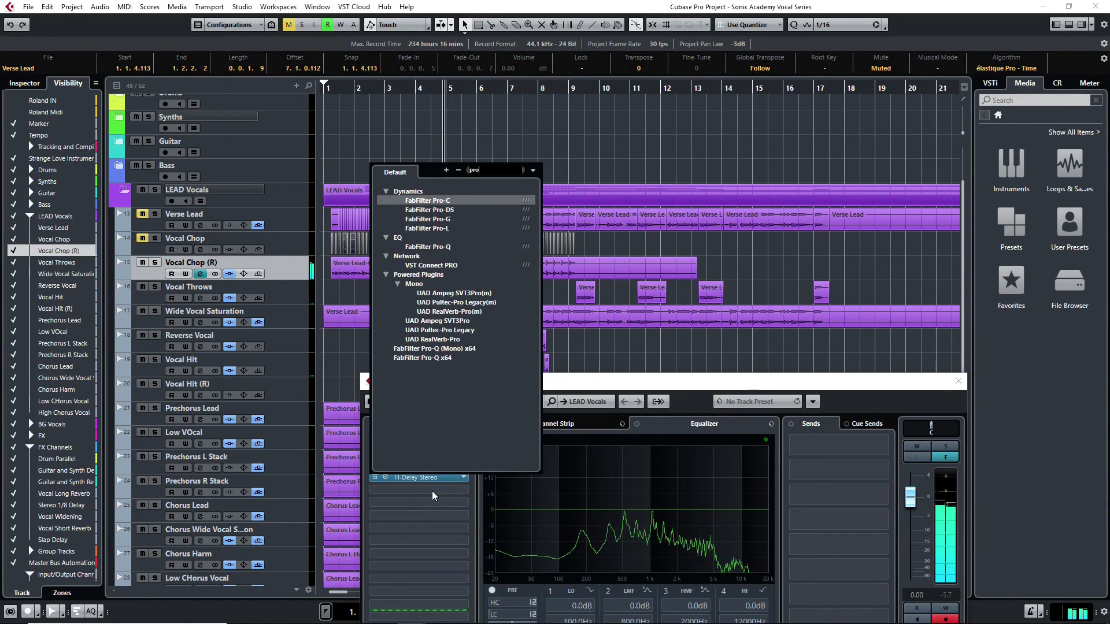
left_click(428, 247)
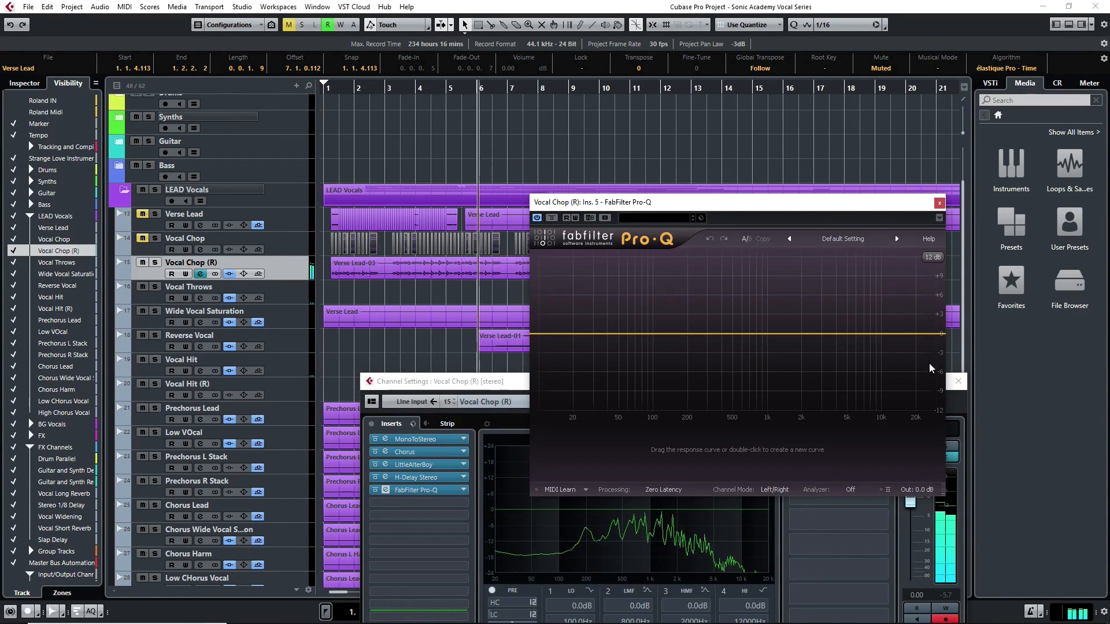
left_click(849, 239)
left_click(821, 394)
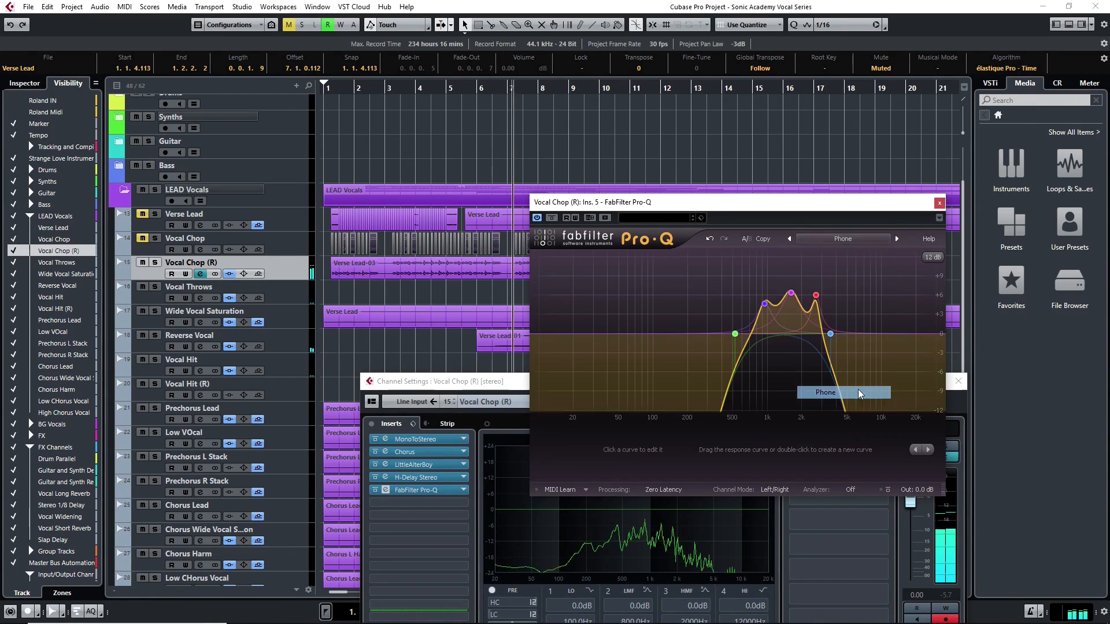
- Lower the three peaks of Pro-Q's Phone curve and raise its high cut, and unmute the Verse Lead track
left_click_drag(830, 334, 839, 334)
left_click_drag(815, 294, 769, 327)
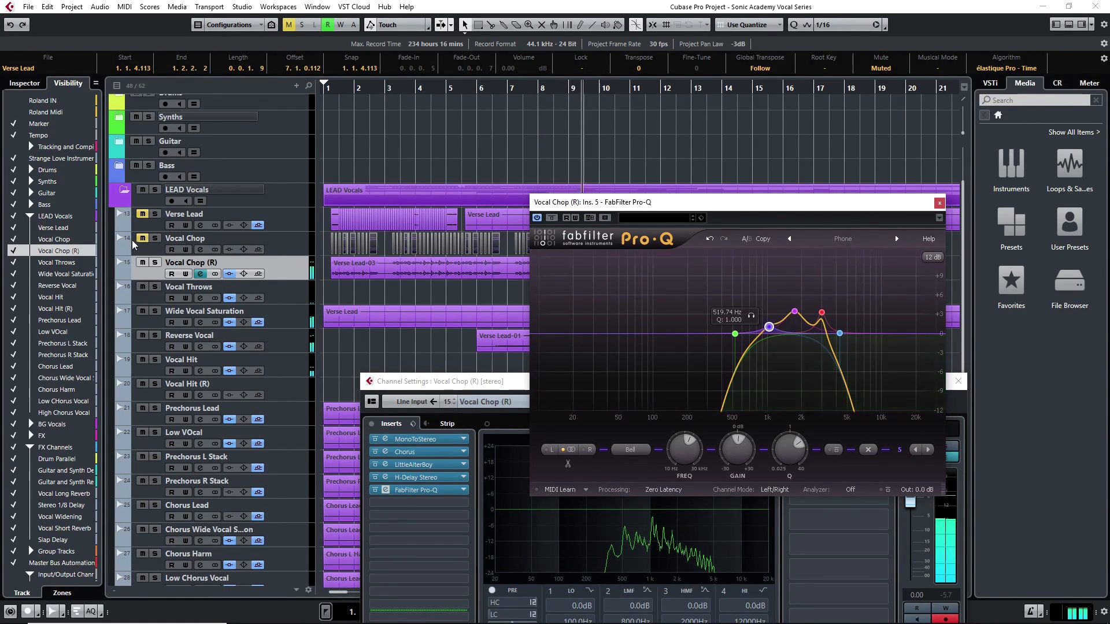
left_click(142, 214)
left_click(939, 204)
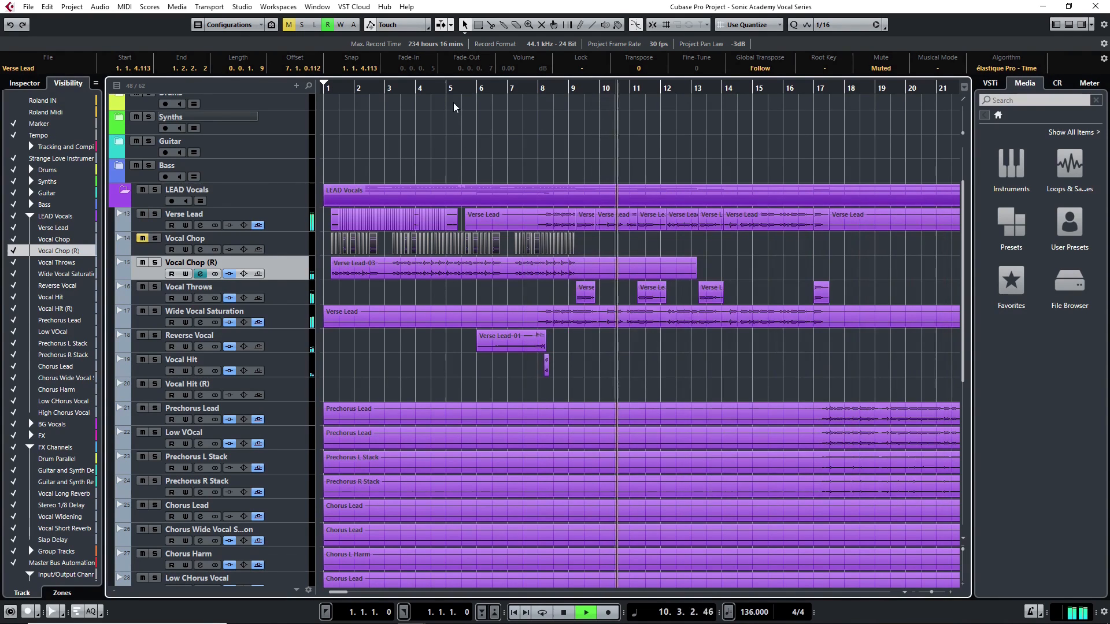
- Shorten the rendered Vocal Chop (R) event to end at 8. 2. 1. 0 and delete the chopped slices at the start of Verse Lead
left_click(325, 88)
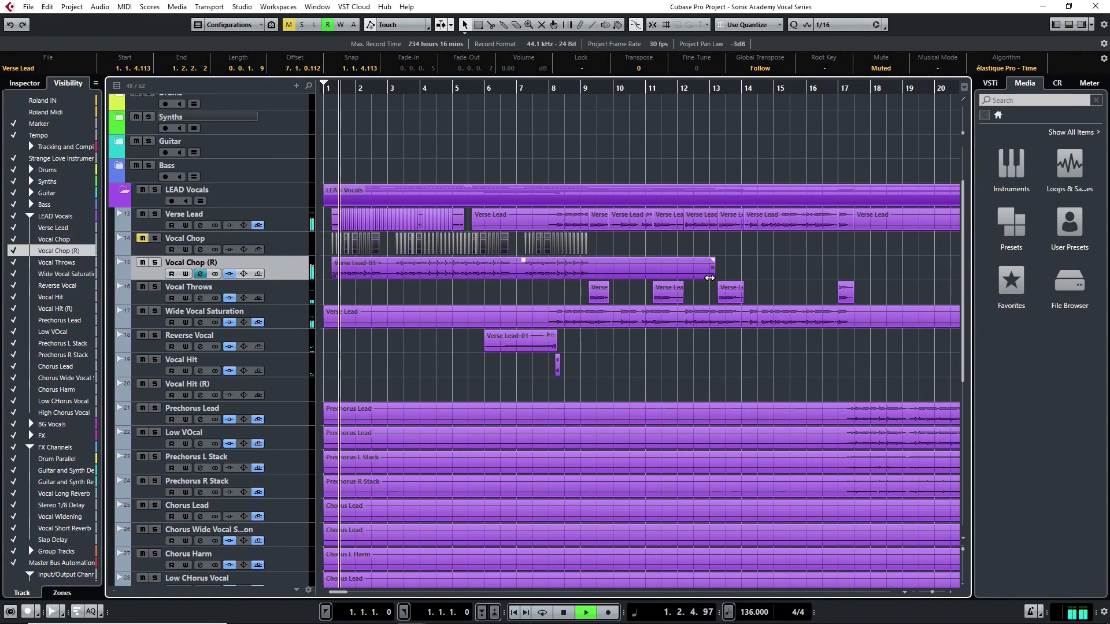
left_click_drag(713, 277, 552, 280)
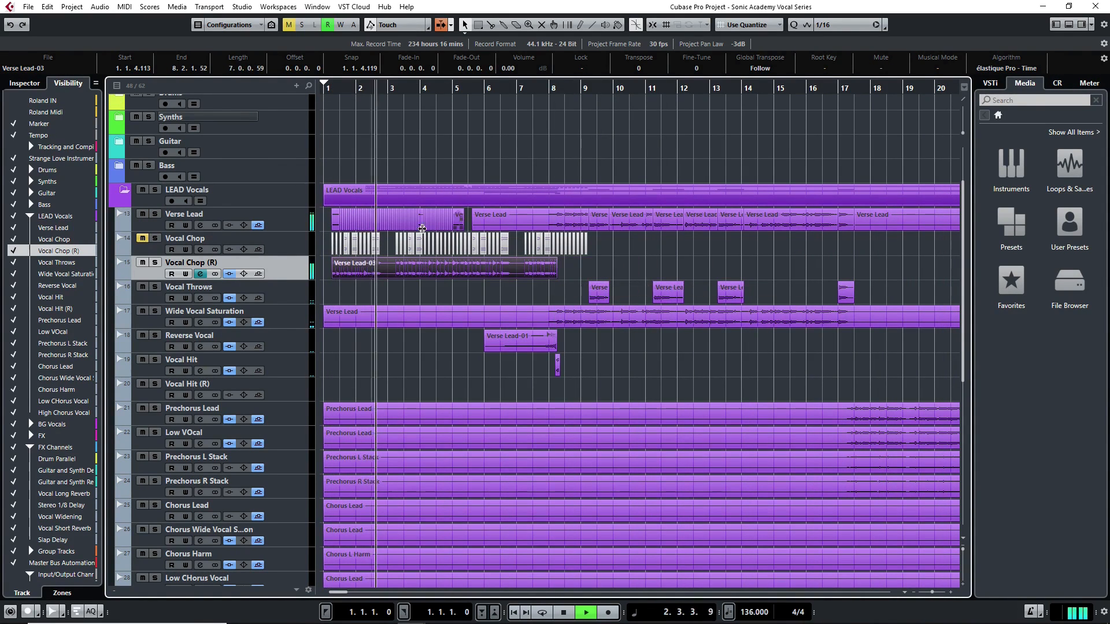
left_click_drag(327, 224, 466, 223)
key("Delete")
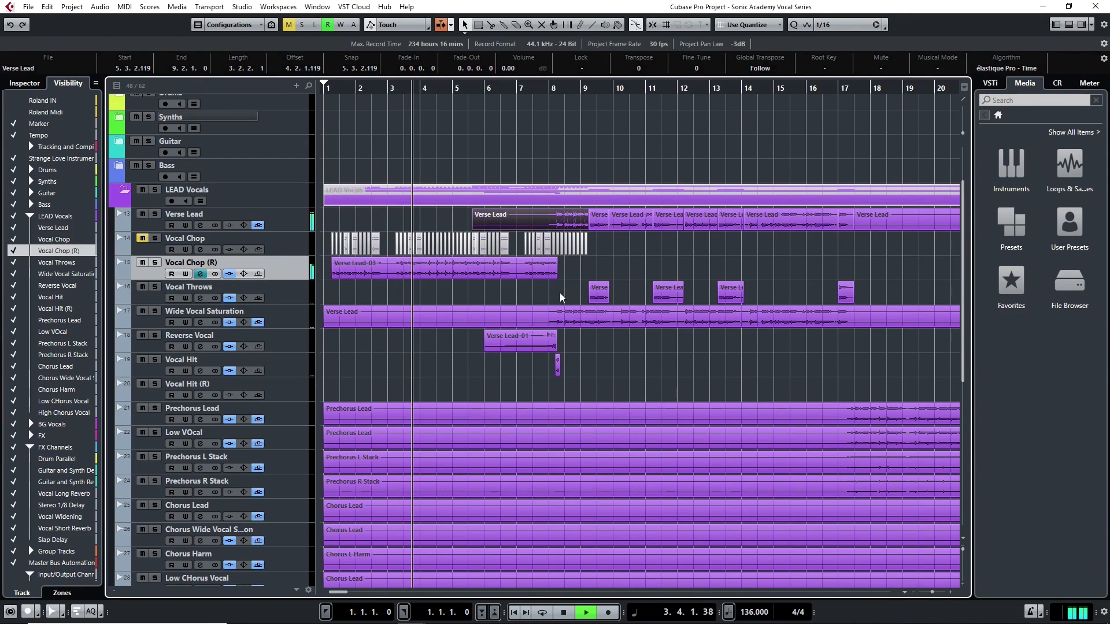
left_click_drag(554, 277, 557, 274)
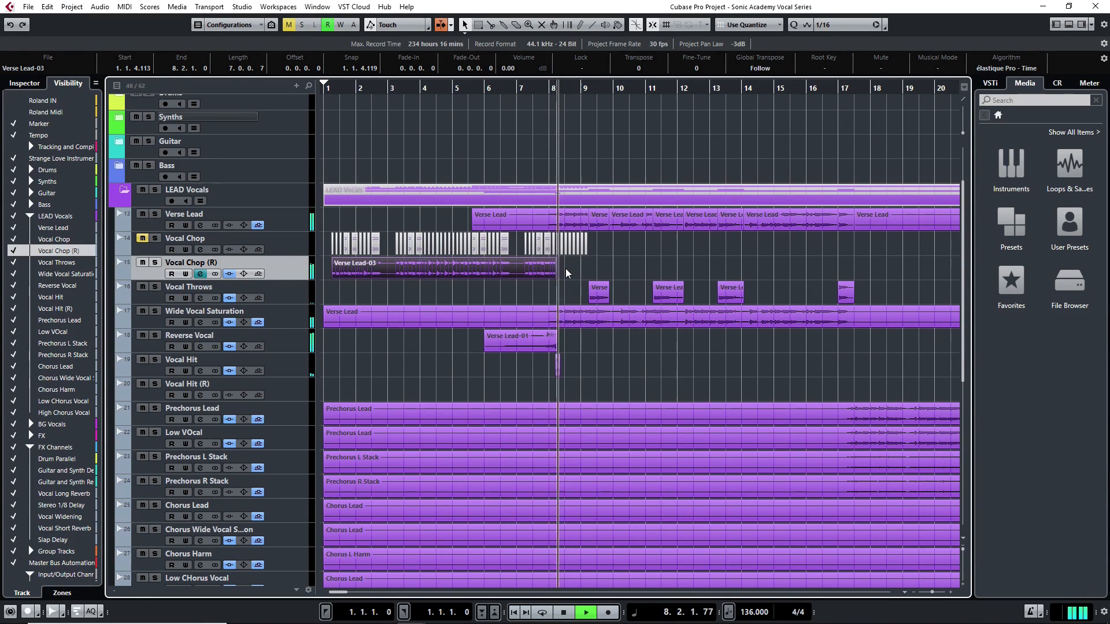
- Raise the Vocal Chop (R) track's volume to 2.57 and play the song from the beginning
key("space")
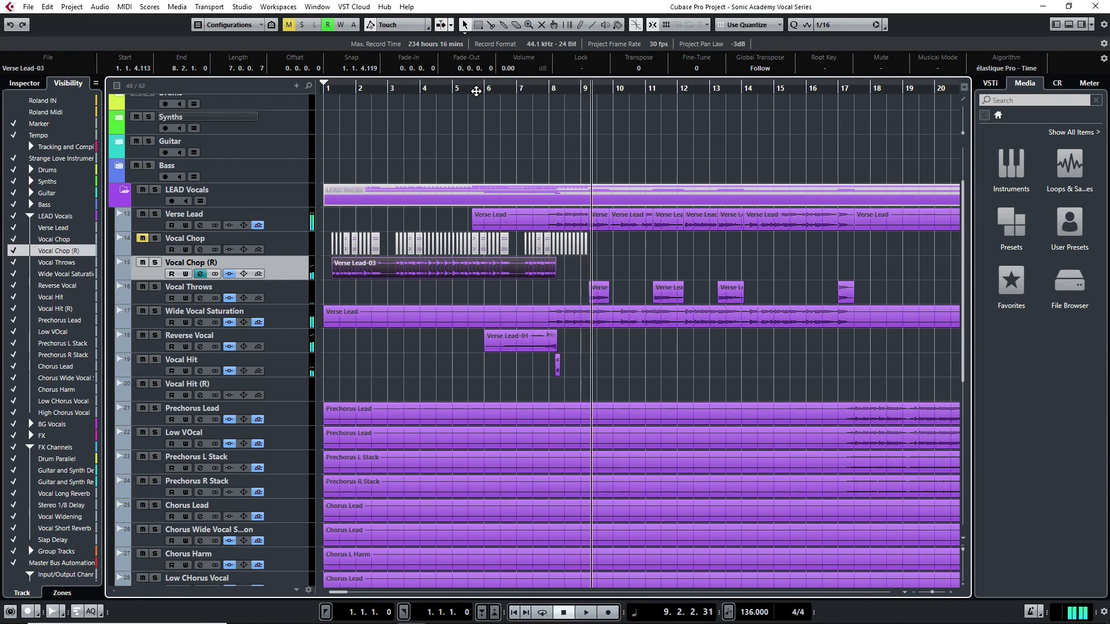
left_click_drag(477, 91, 290, 149)
left_click(32, 83)
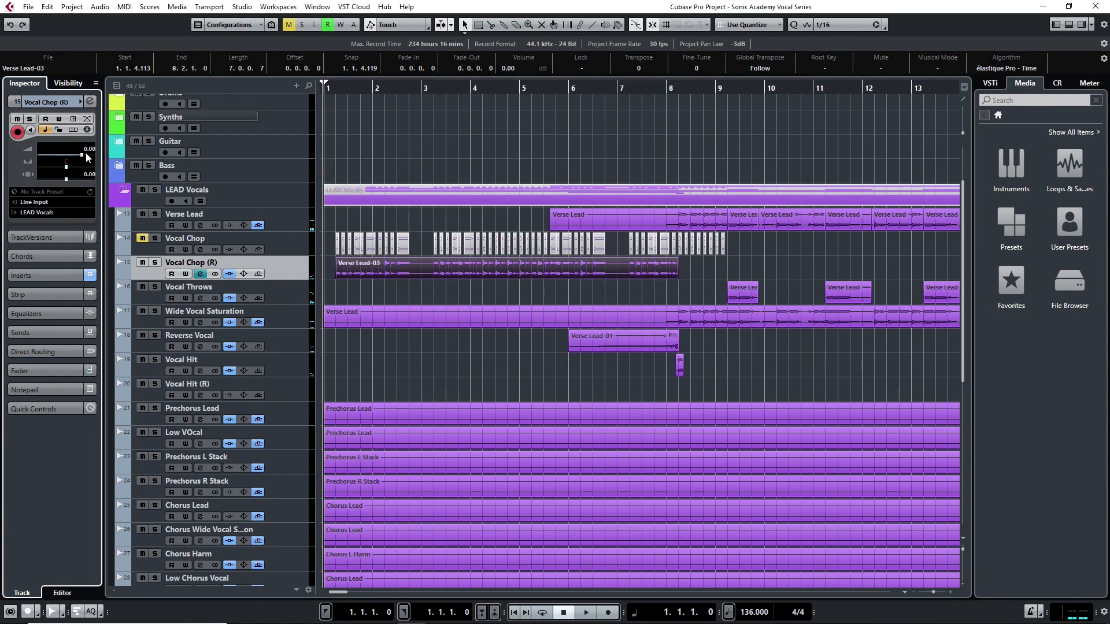
key("space")
left_click(414, 293)
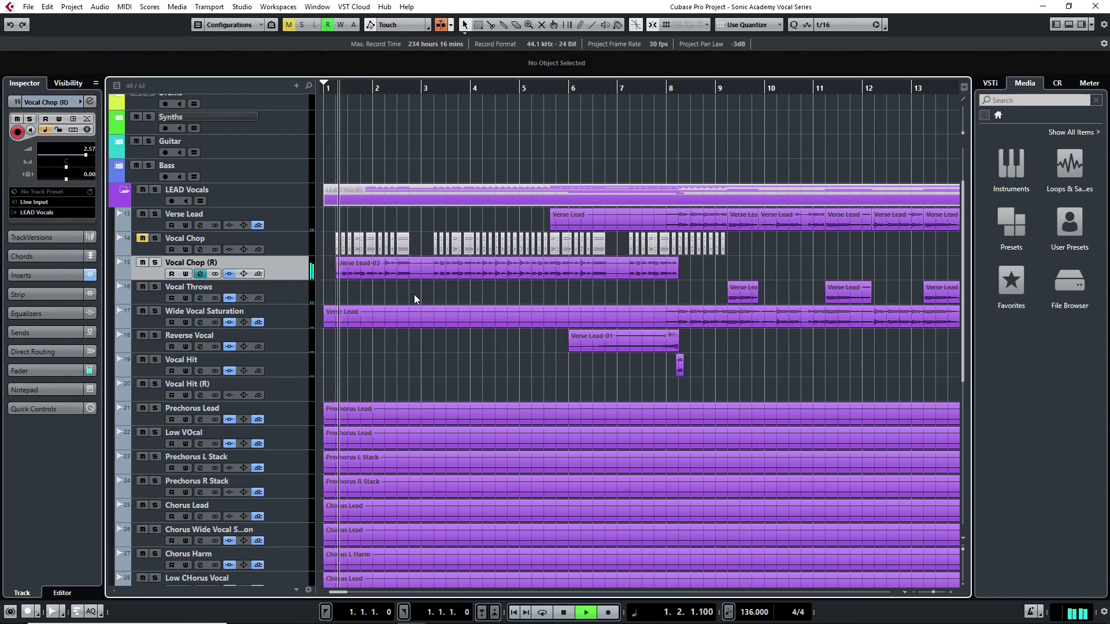
- Set H-Delay's delay time to 1/4 and its Feedback to 15, and close both open plug-in windows
left_click(200, 274)
left_click(425, 491)
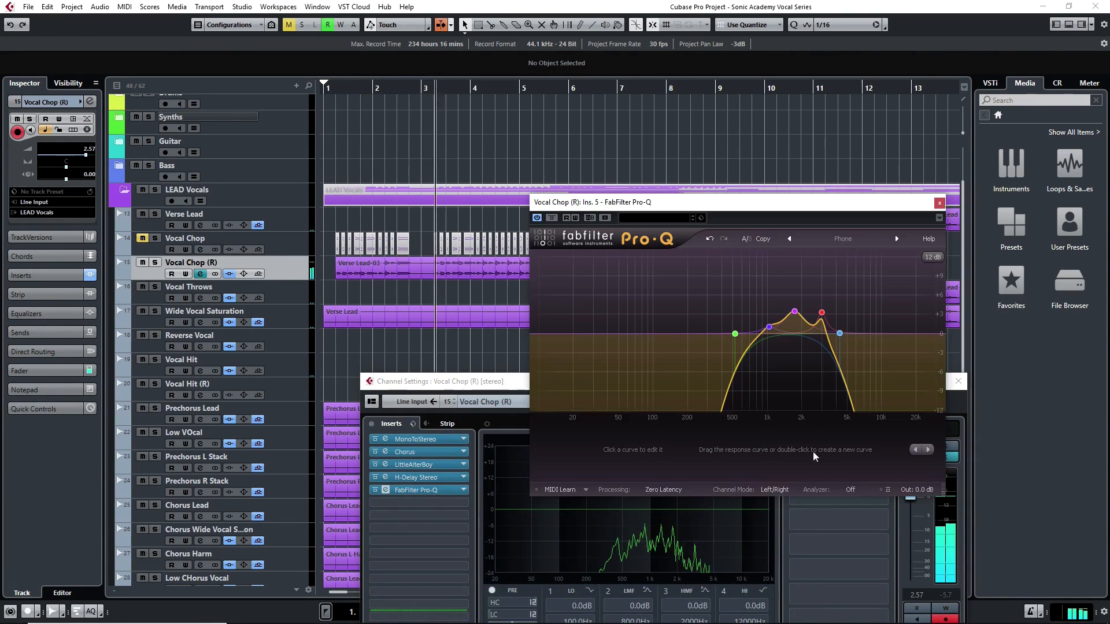
left_click(441, 476)
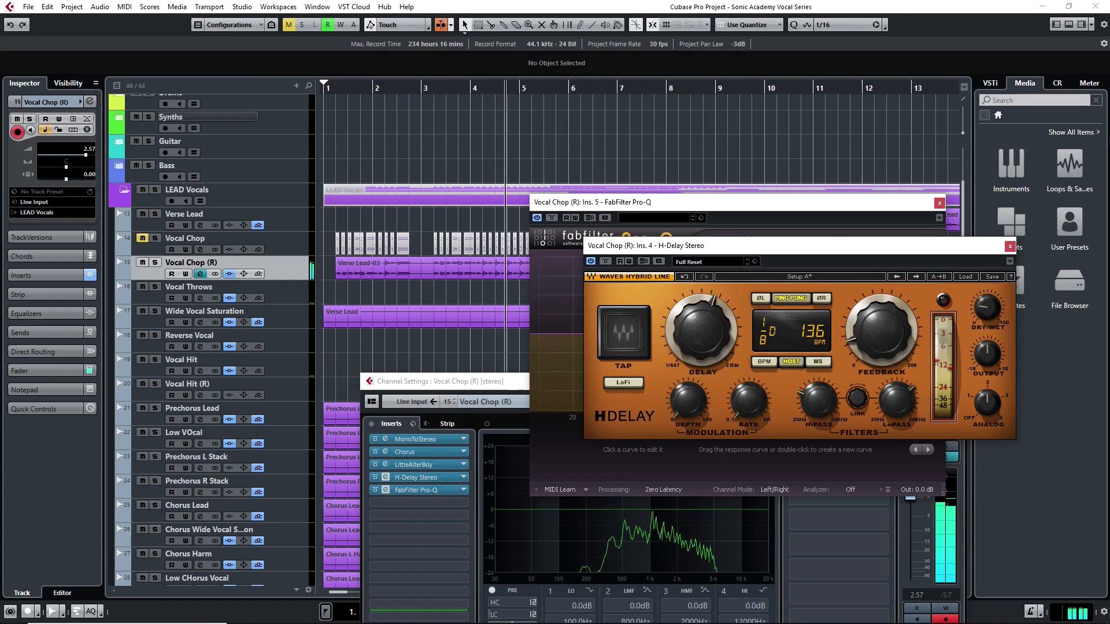
left_click_drag(701, 332, 702, 311)
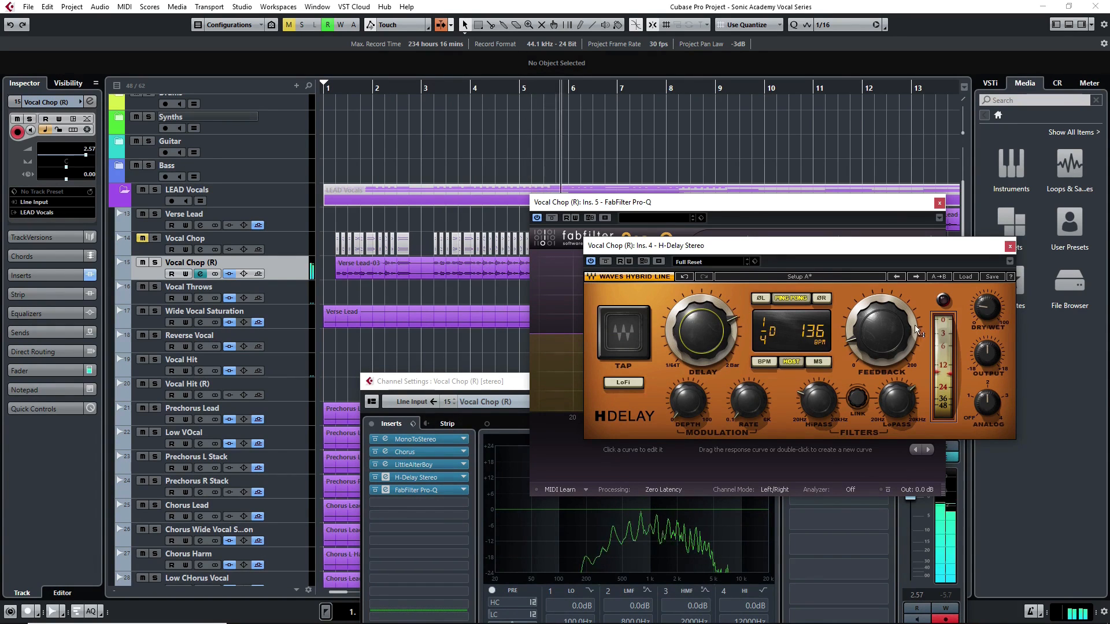
left_click(881, 331)
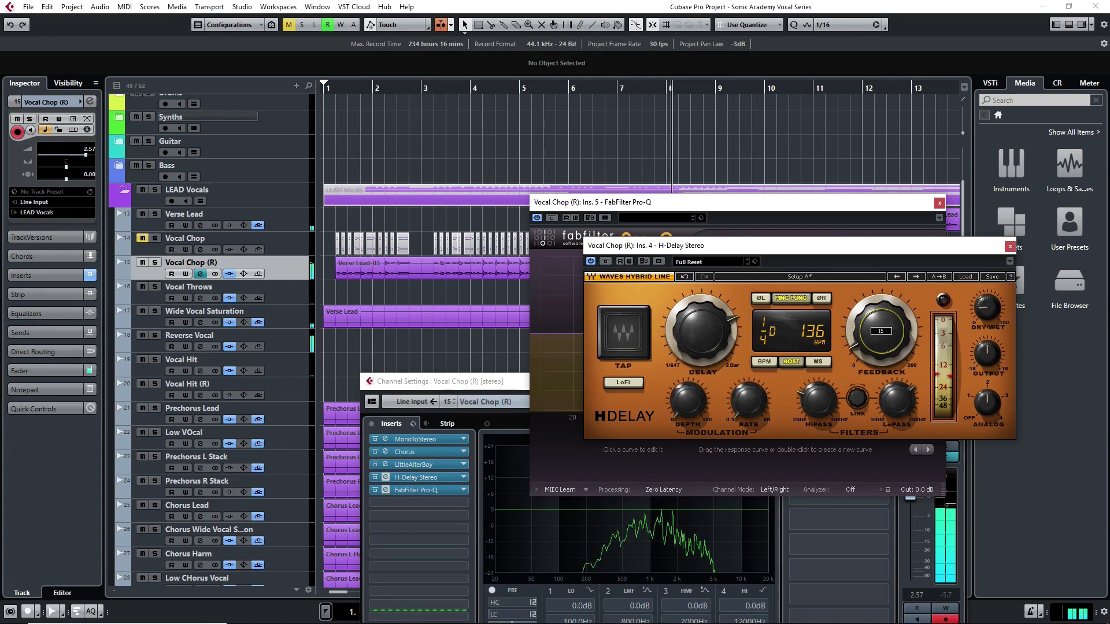
left_click(1010, 247)
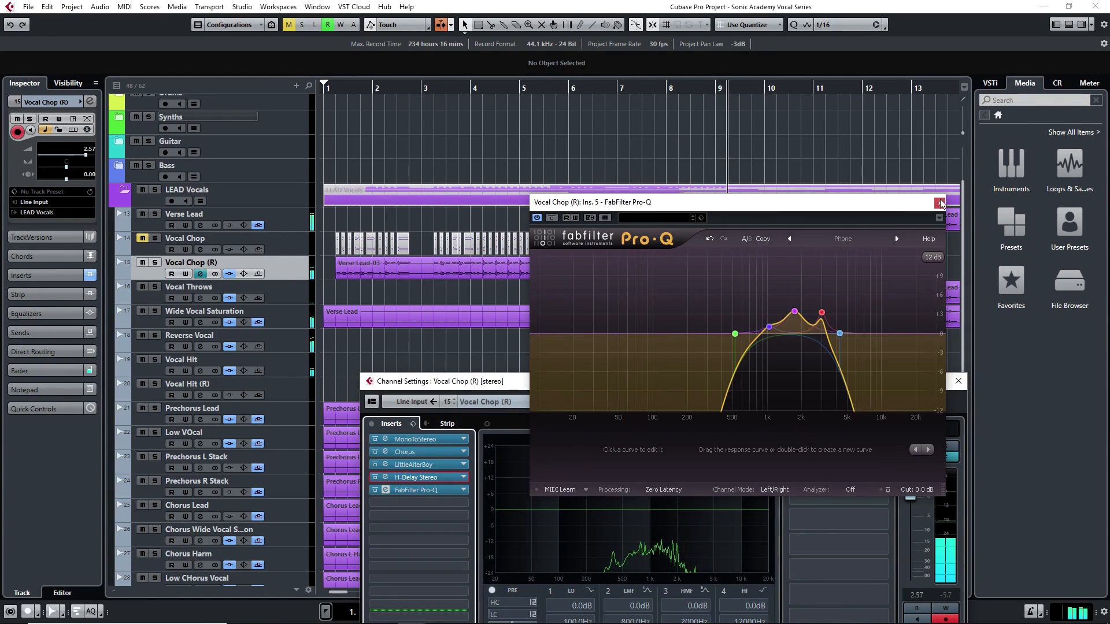
left_click(940, 202)
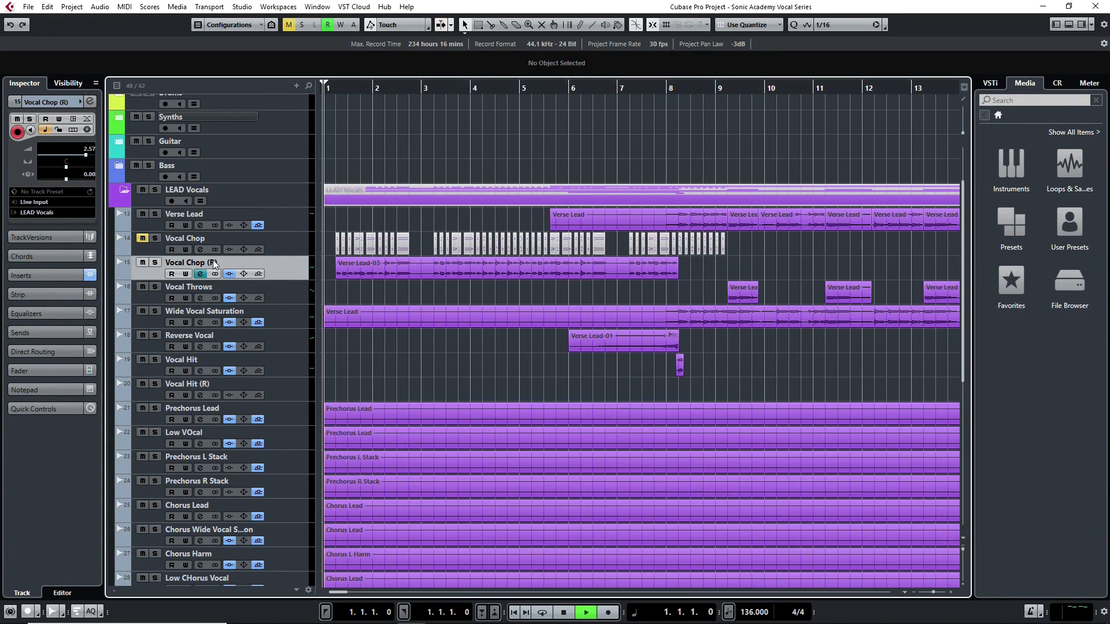
- Add Auto-Tune 8.1 to the Vocal Chop (R) inserts and move it to the first slot
left_click(201, 274)
left_click(450, 511)
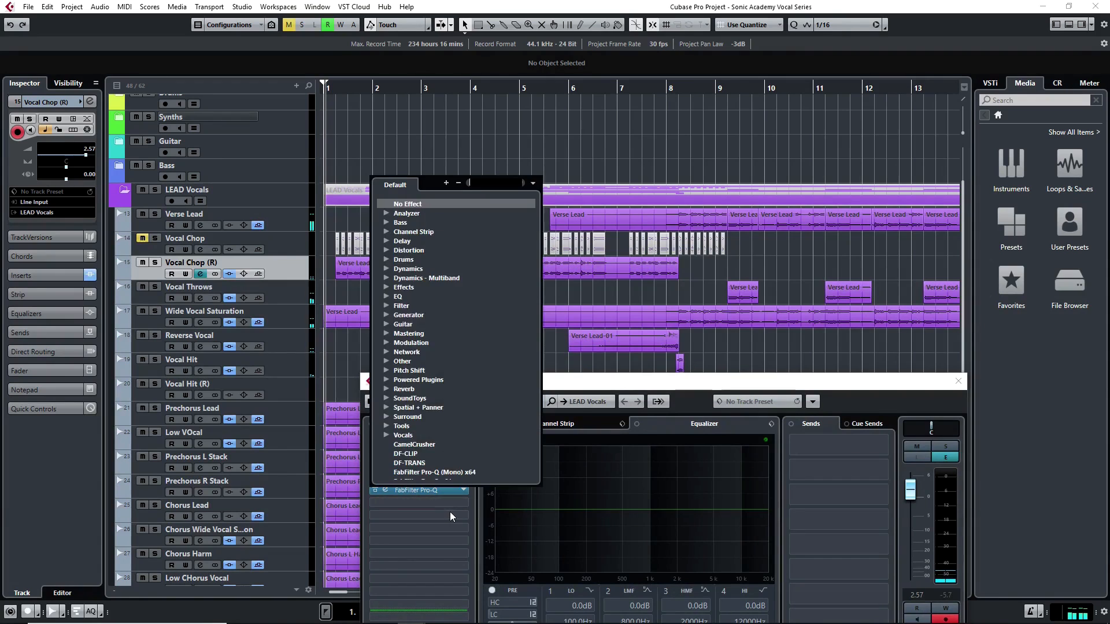
type("autotune")
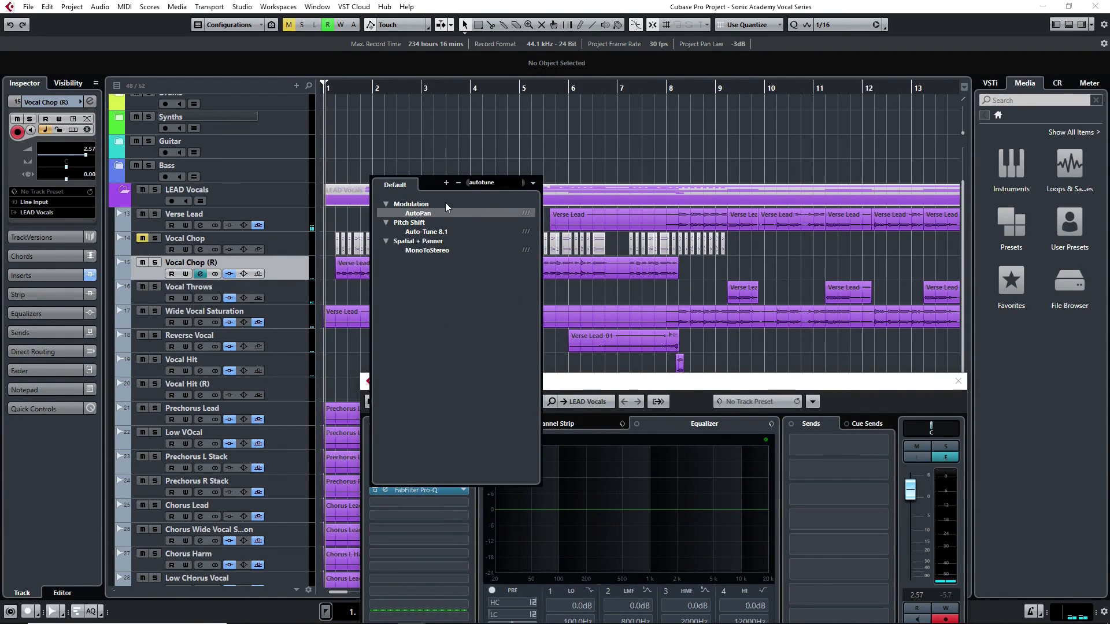
left_click(437, 232)
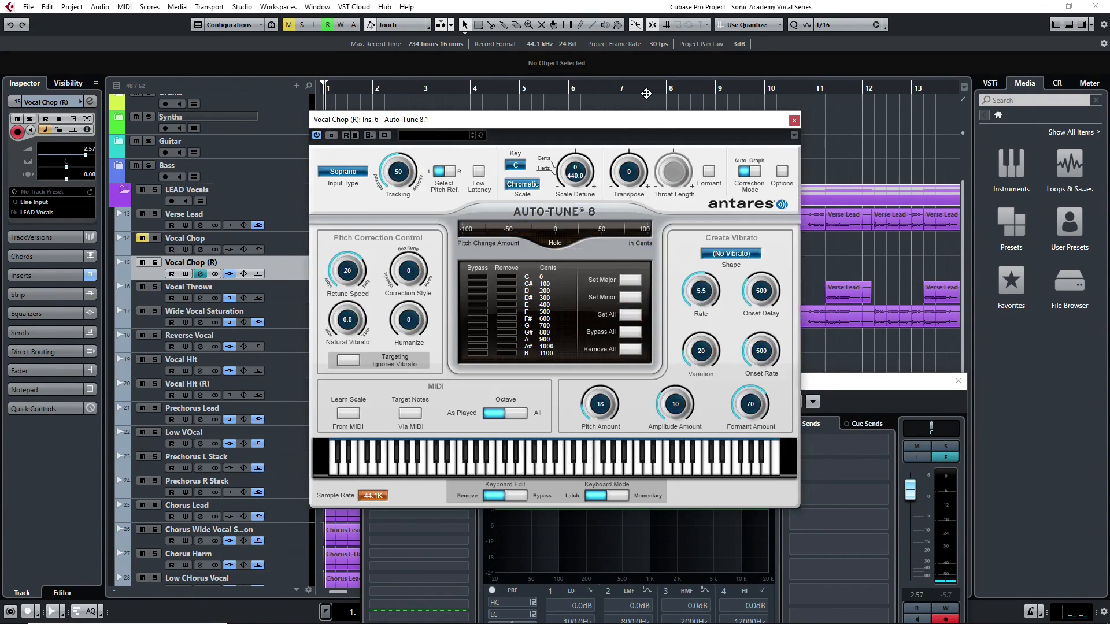
left_click_drag(657, 128, 898, 204)
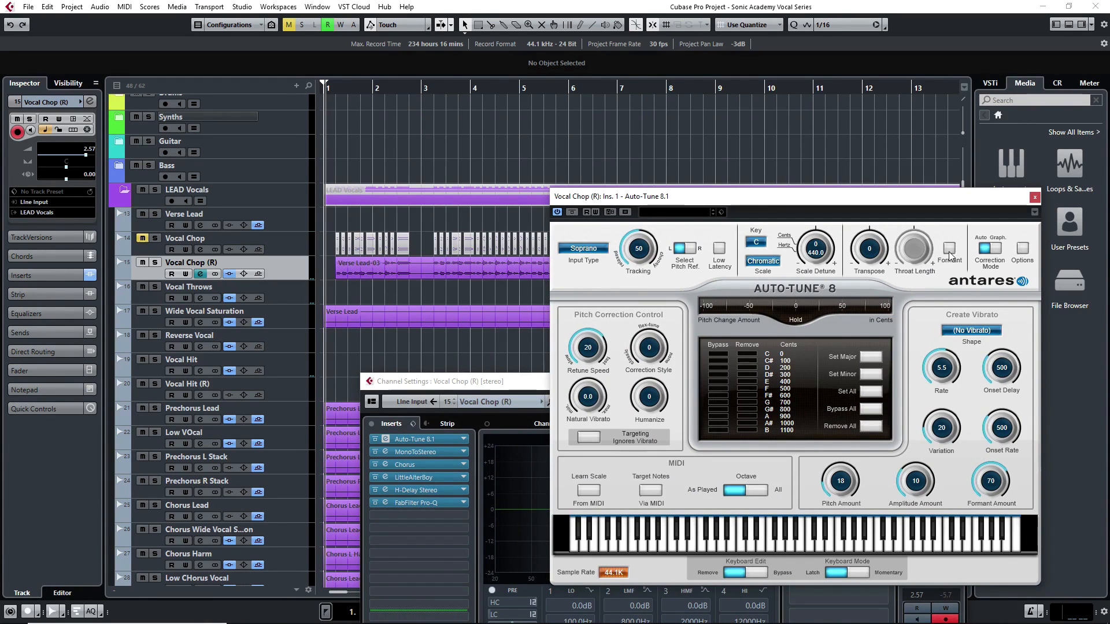
- Enable Formant in Auto-Tune and try Throat Length values during playback, ending at 59
key("space")
left_click_drag(918, 254, 942, 219)
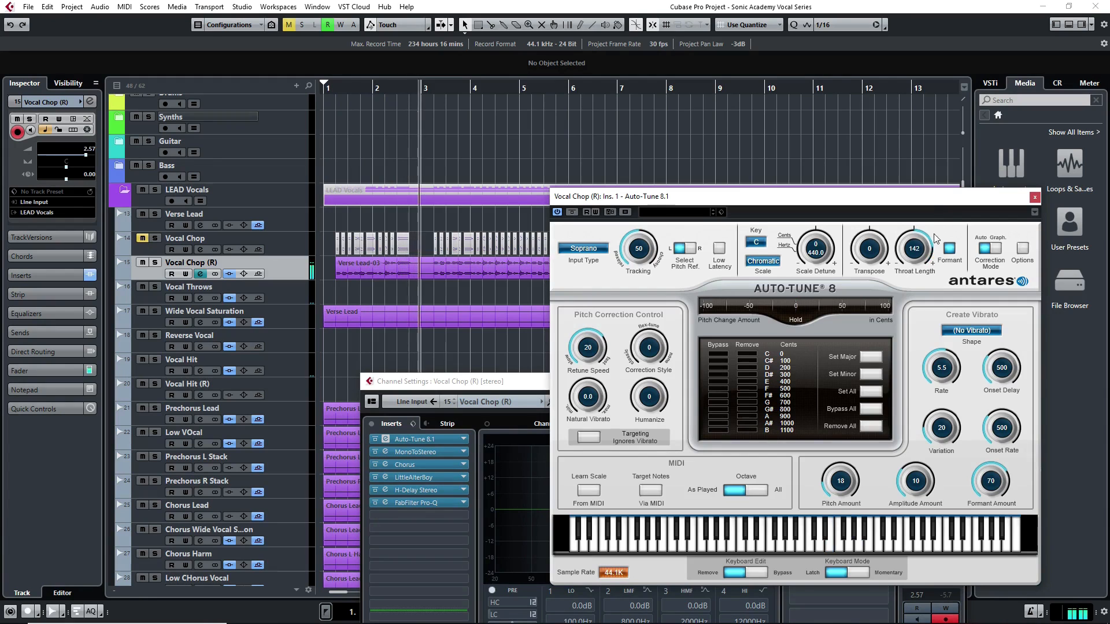
mouse_move(924, 270)
left_mouse_down()
mouse_move(924, 300)
mouse_move(927, 260)
left_mouse_up()
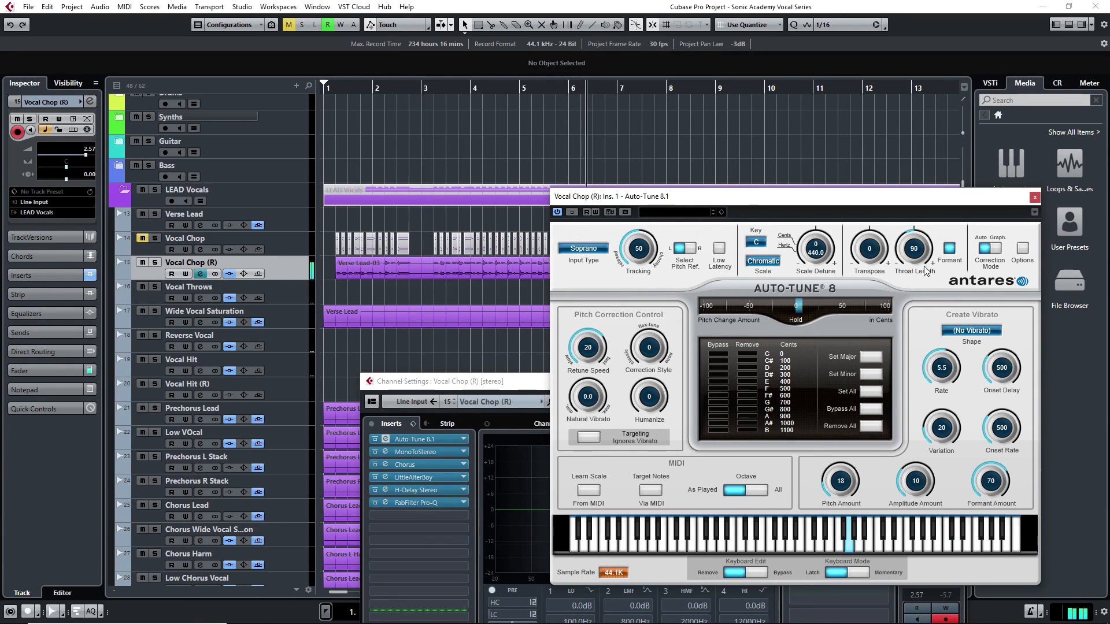
mouse_move(926, 300)
left_mouse_down()
mouse_move(928, 279)
mouse_move(921, 285)
left_mouse_up()
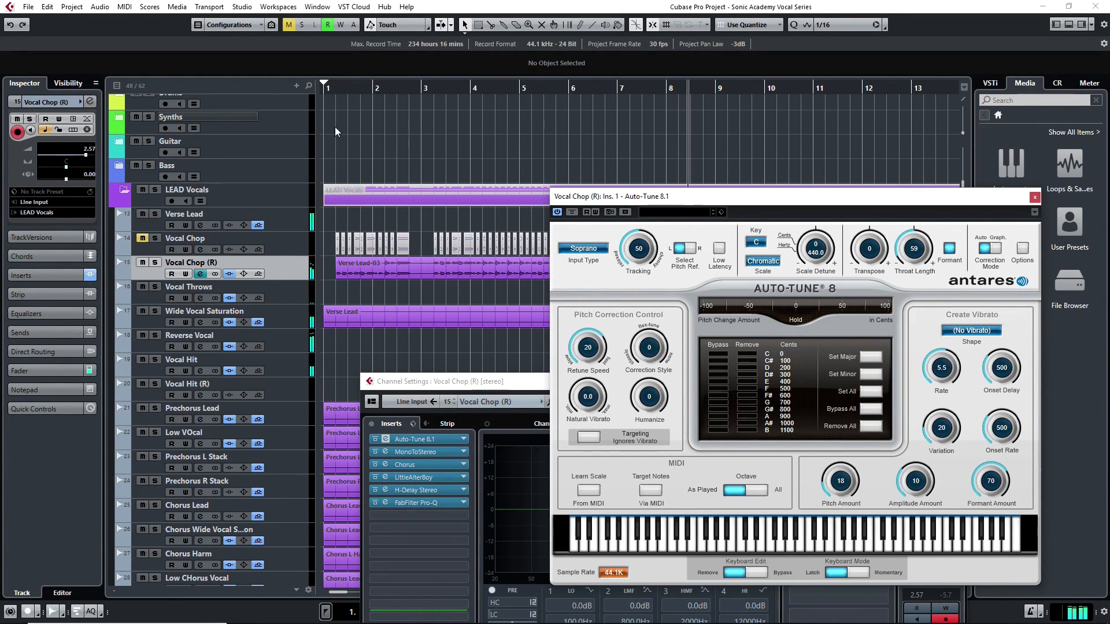
- Replay the song from the beginning, raise Auto-Tune's Throat Length to 180, and close the plug-in
left_click_drag(332, 92, 309, 91)
left_click(595, 213)
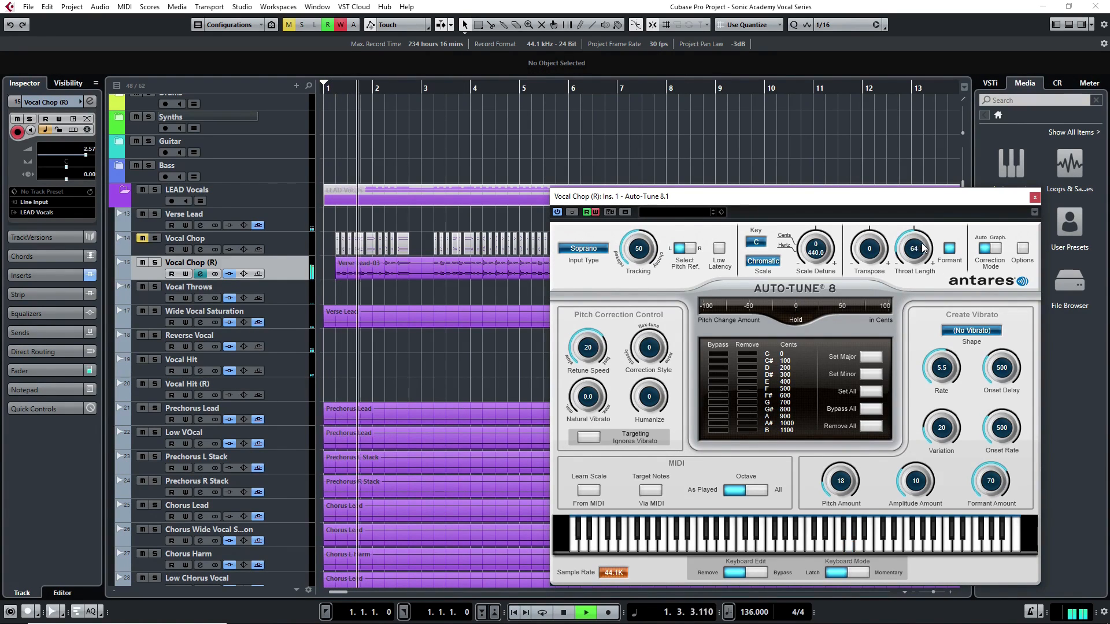
mouse_move(918, 250)
left_mouse_down()
mouse_move(928, 252)
mouse_move(945, 206)
mouse_move(936, 256)
left_mouse_up()
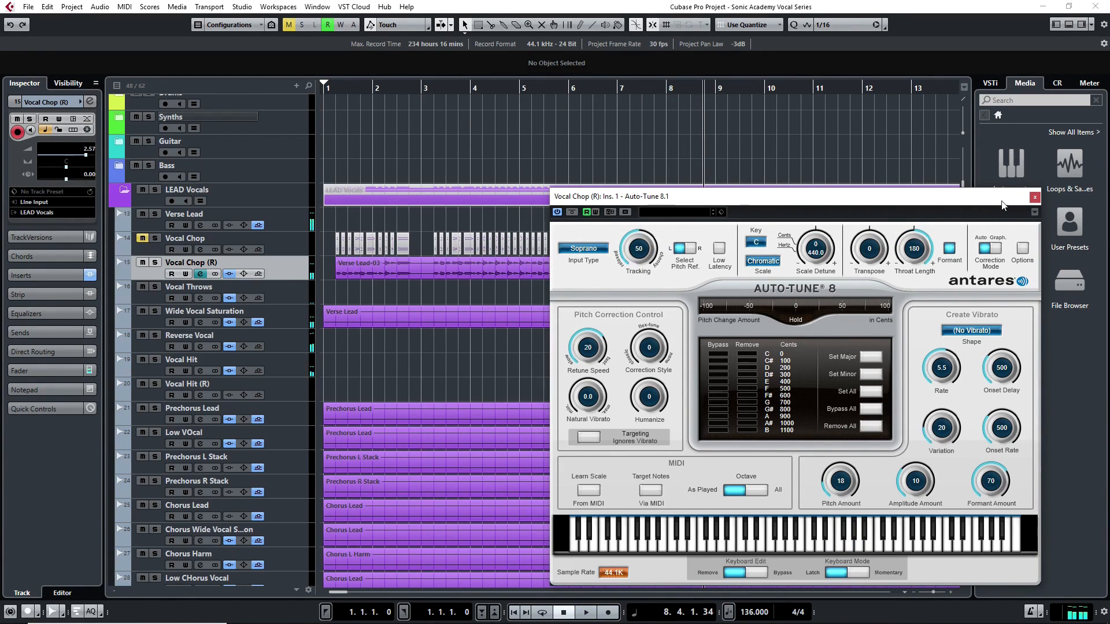
left_click(1035, 198)
- Solo the Vocal Chop (R) track during playback and add VerbSuite Classics to its first free insert slot
key("space")
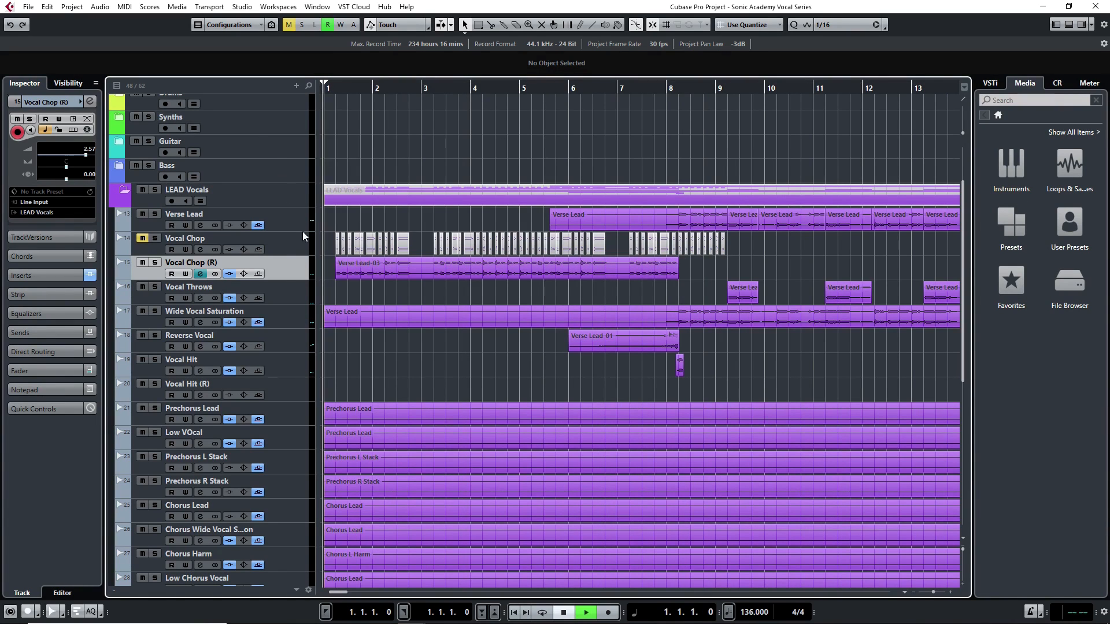
left_click(155, 263)
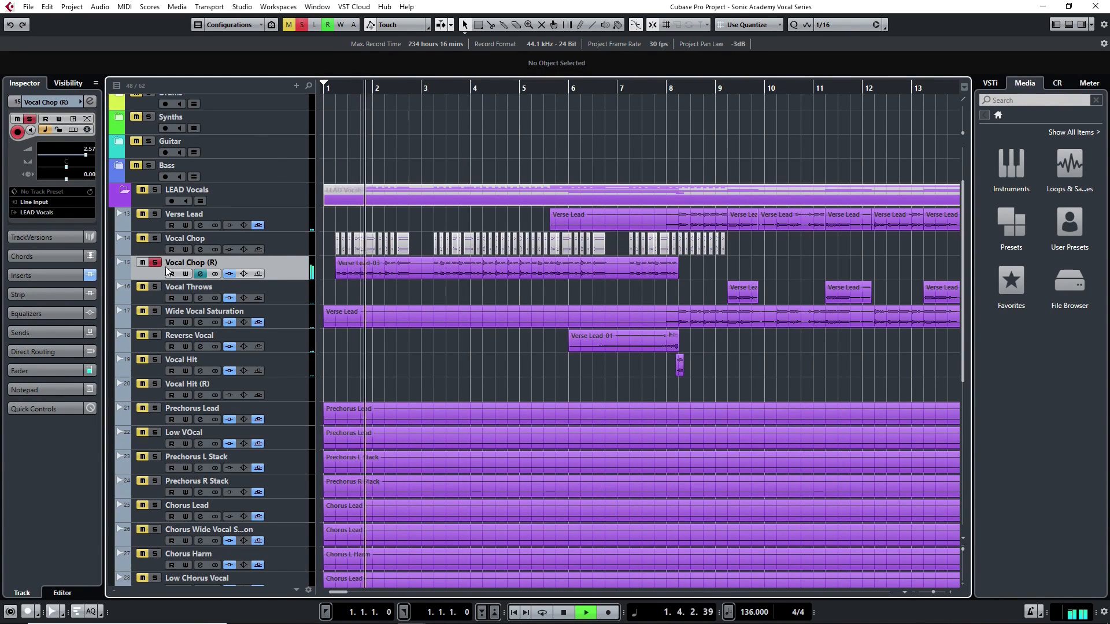
left_click(200, 273)
left_click(441, 518)
type("verb")
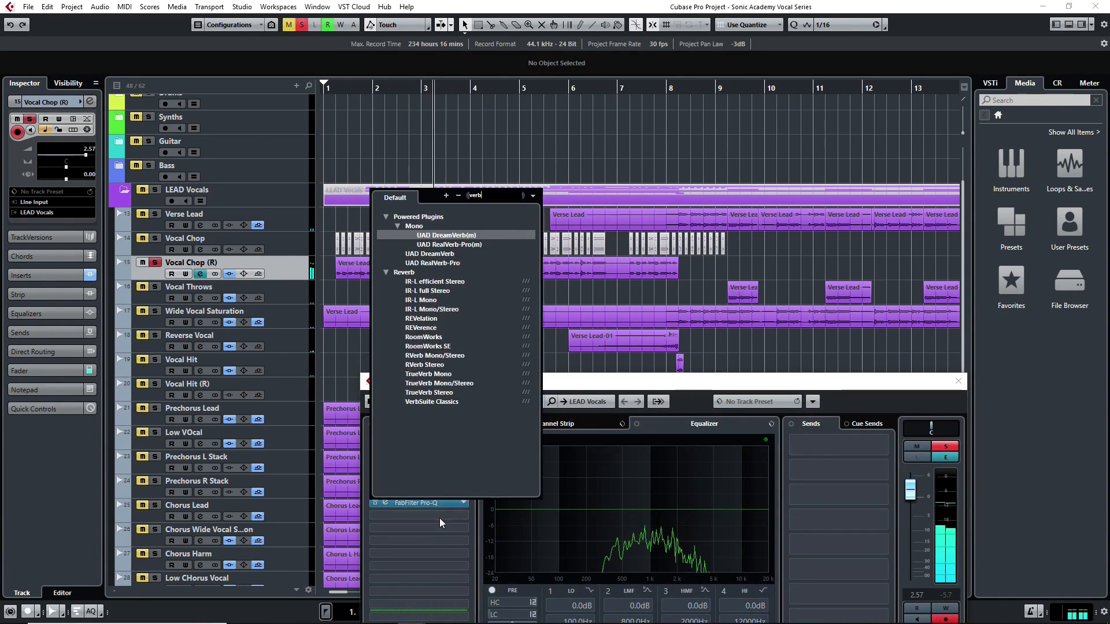
type("s")
left_click(442, 228)
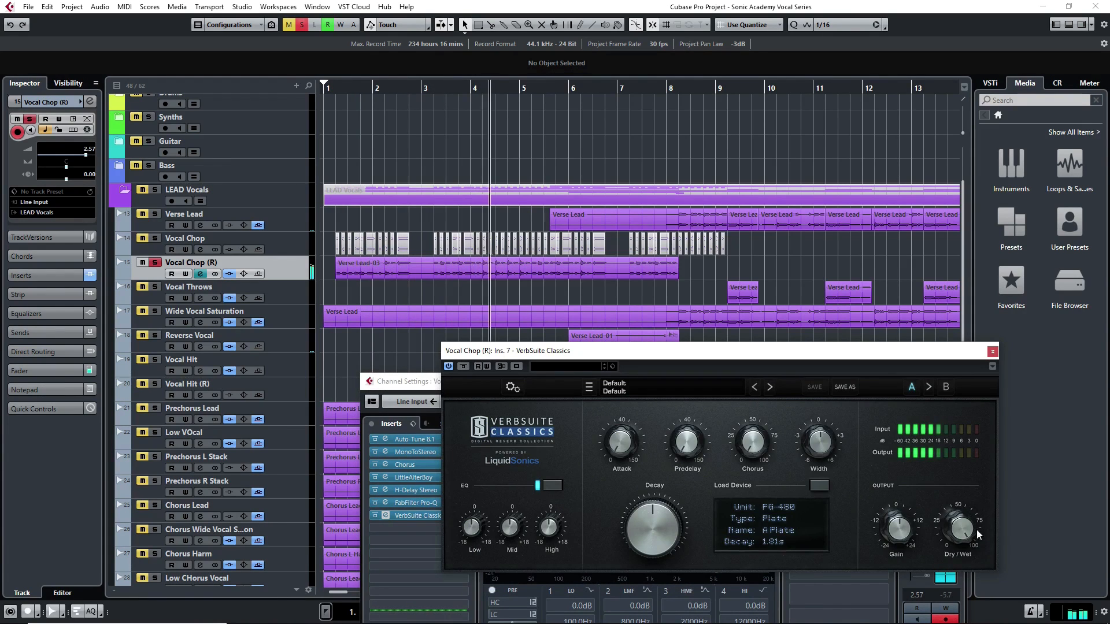
- Load the Medium Hall reverb from the FG-BM7 unit's Halls1 category in VerbSuite Classics
left_click(819, 486)
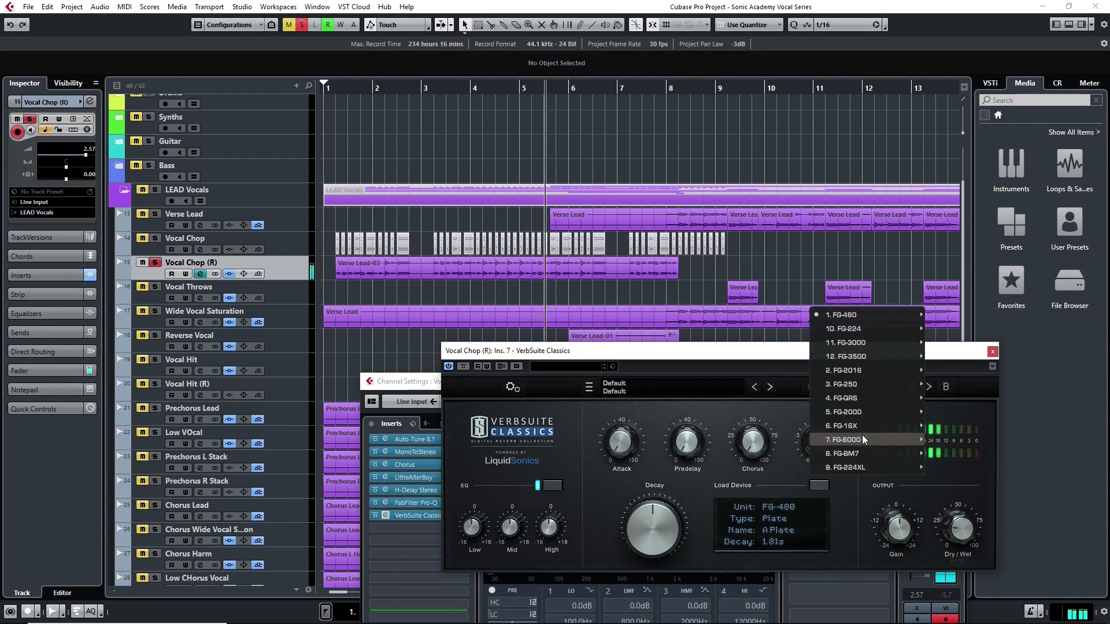
mouse_move(867, 451)
mouse_move(954, 341)
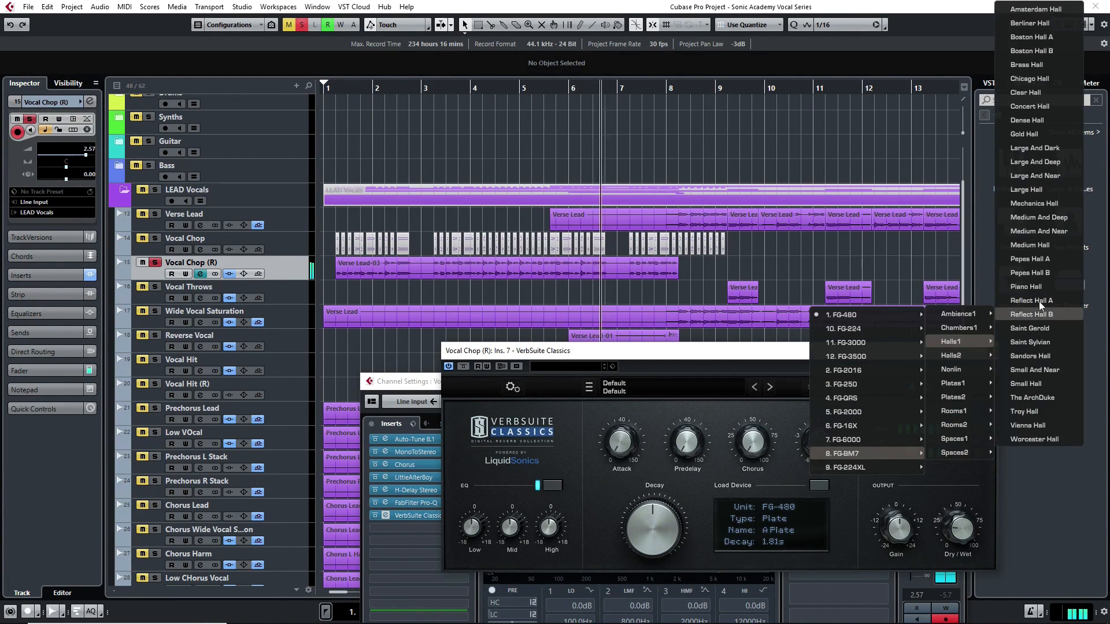
left_click(1032, 245)
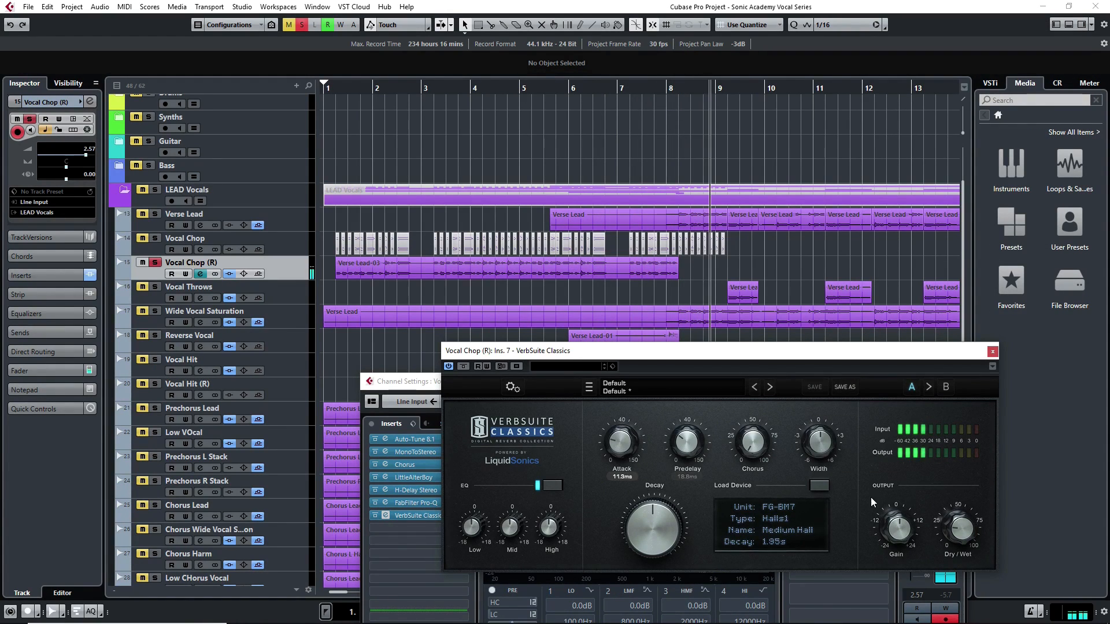
mouse_move(888, 509)
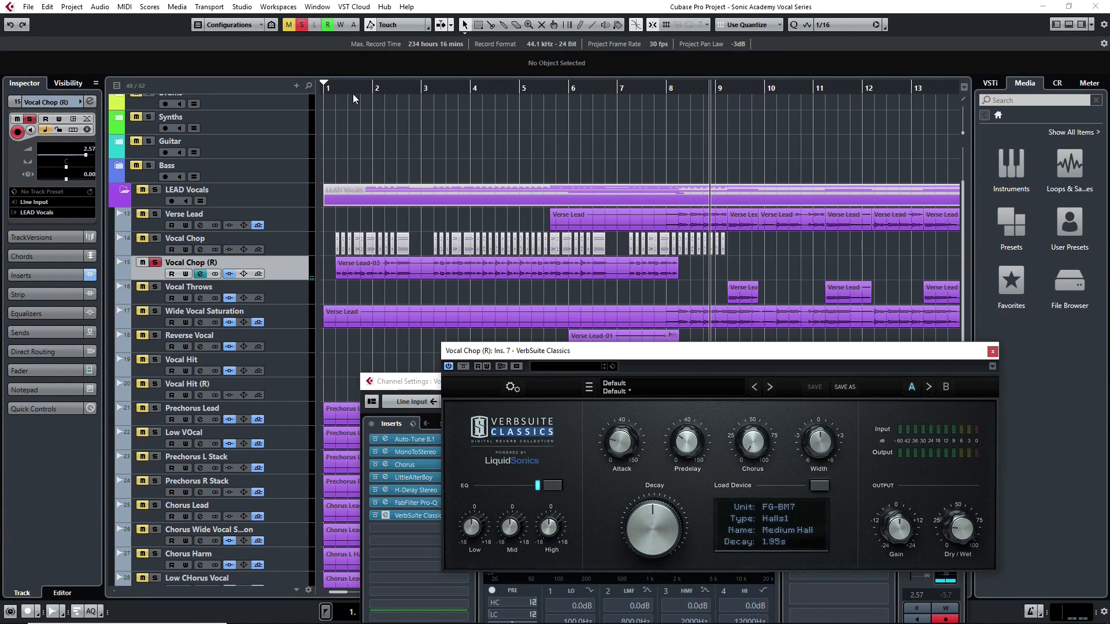
- Move VerbSuite Classics to the fifth insert slot, ahead of H-Delay, and play the soloed track from the start
left_click(334, 88)
left_click(200, 273)
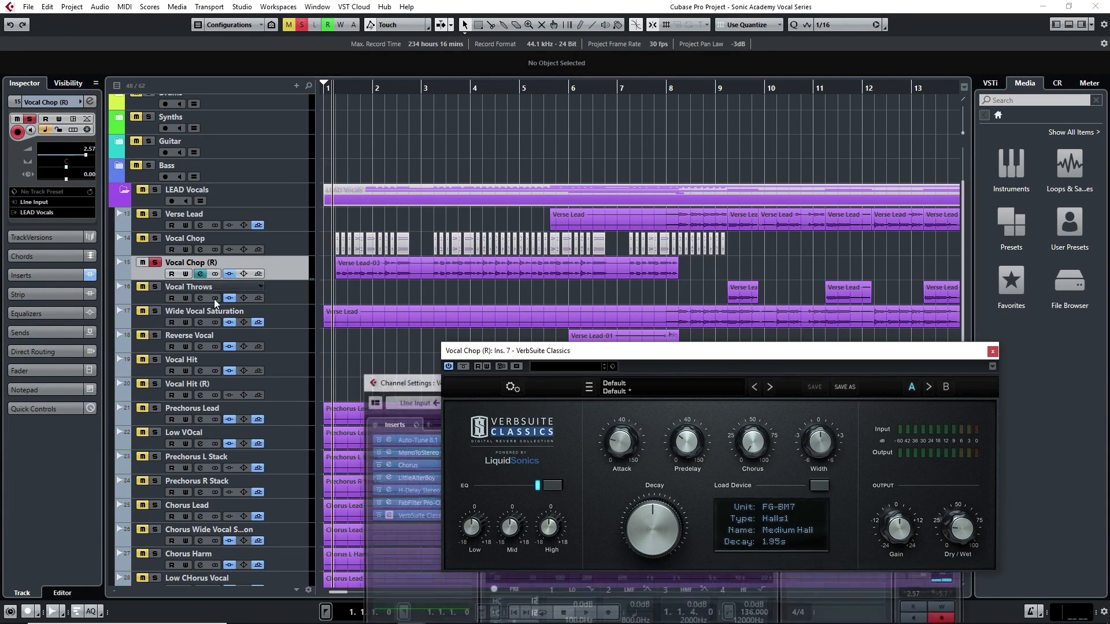
left_click_drag(440, 514, 414, 490)
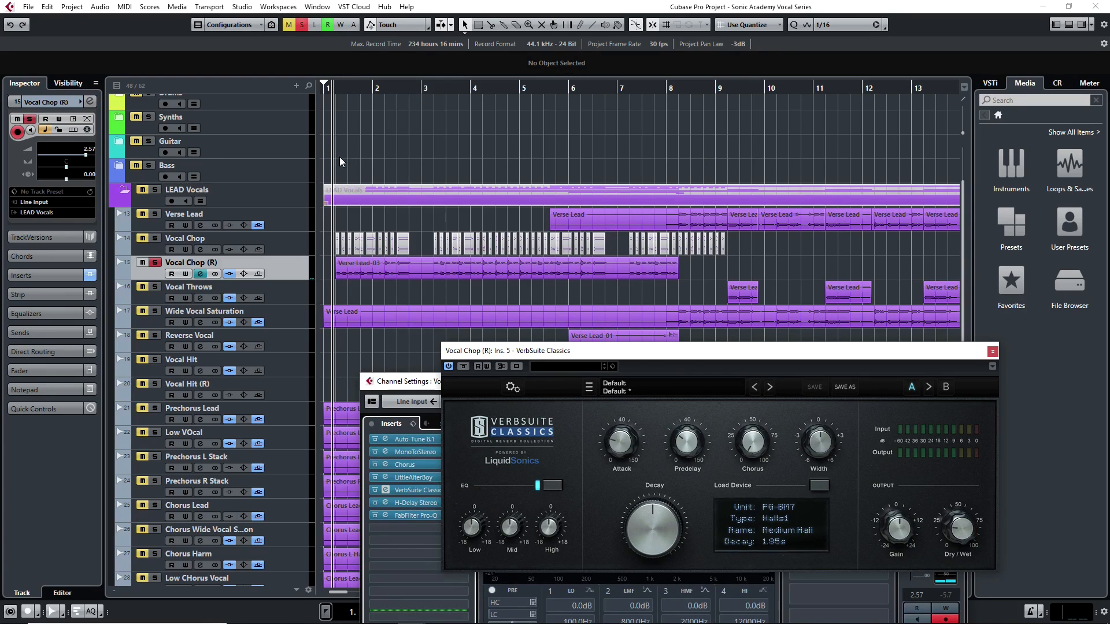
key("space")
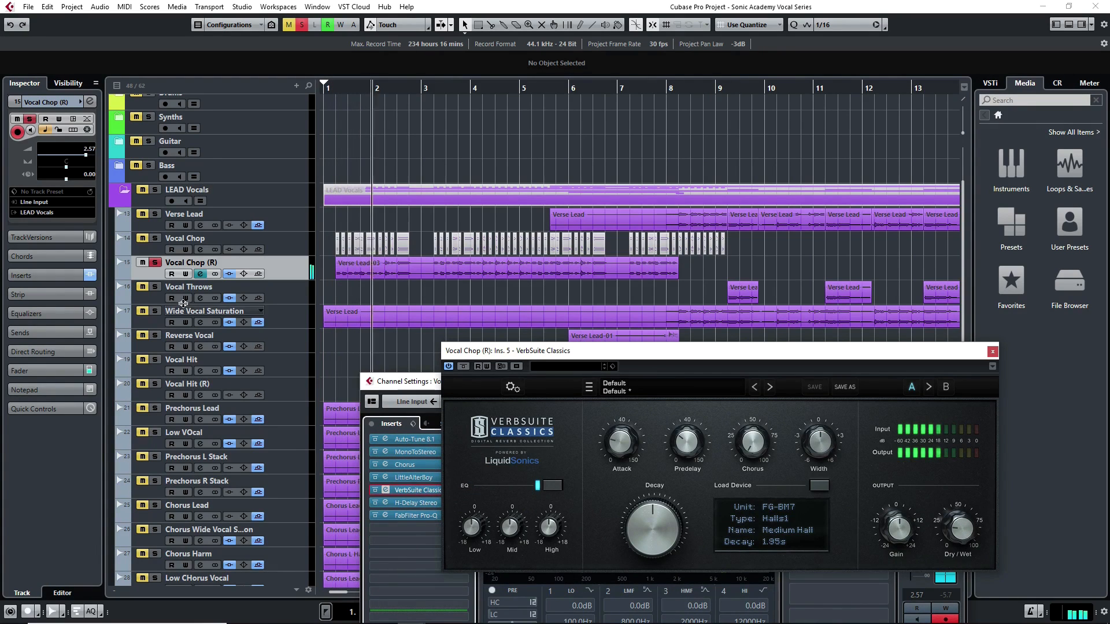
- Unsolo Vocal Chop (R), raise its volume to 4.33, and close the VerbSuite Classics window
left_click(155, 262)
left_click_drag(86, 155, 89, 156)
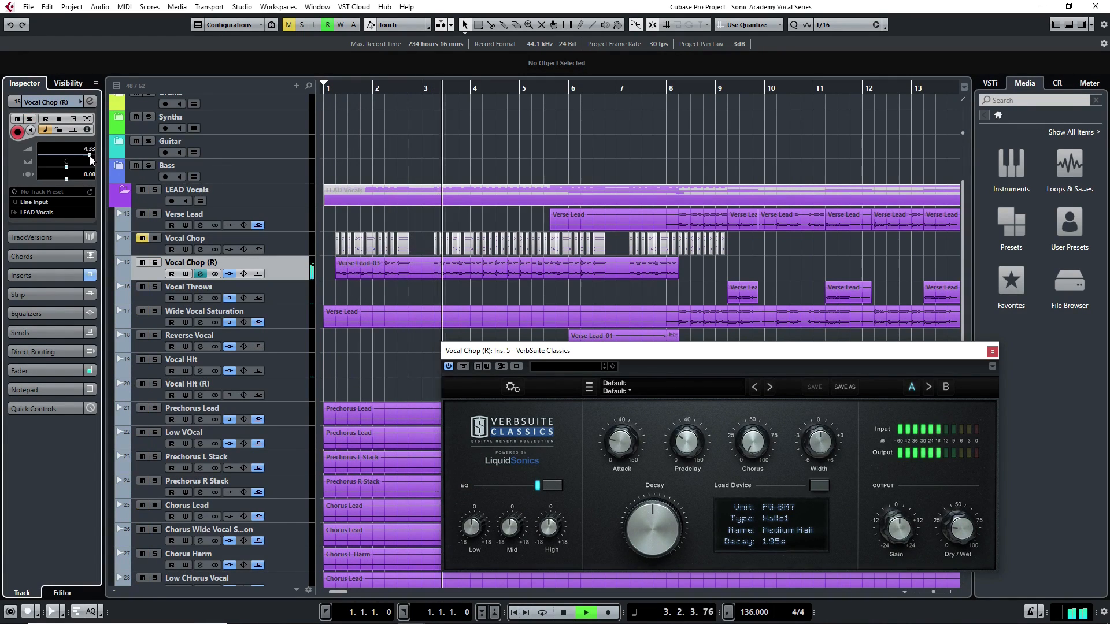
left_click(992, 351)
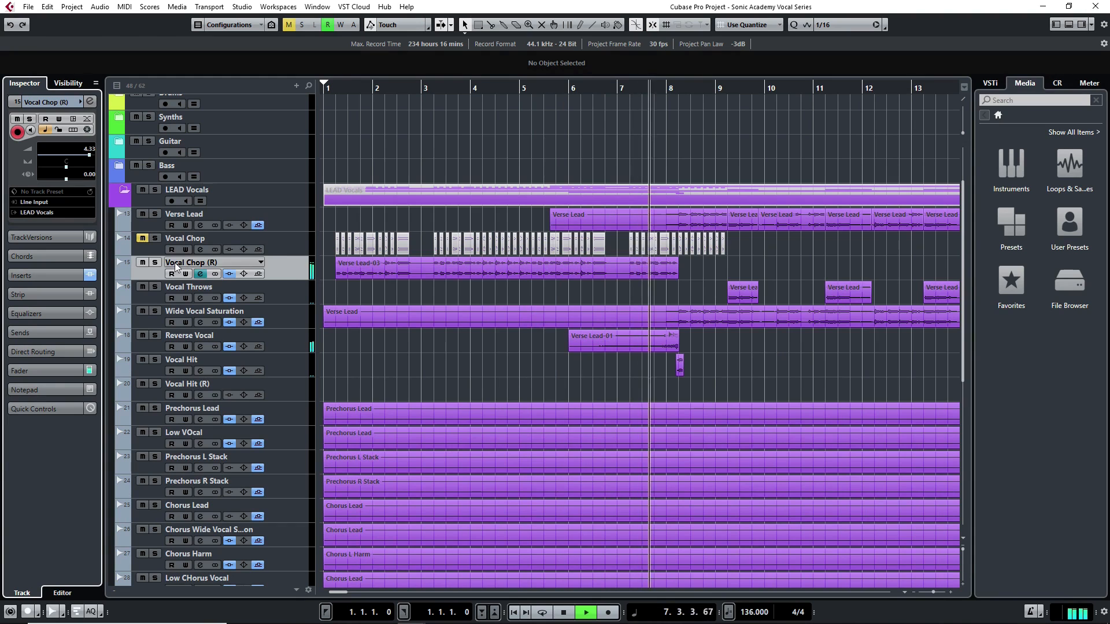
- Solo Vocal Chop (R) and insert HalfTime-64bit in the eighth slot, lowering its Mix to 32% during playback
left_click(154, 262)
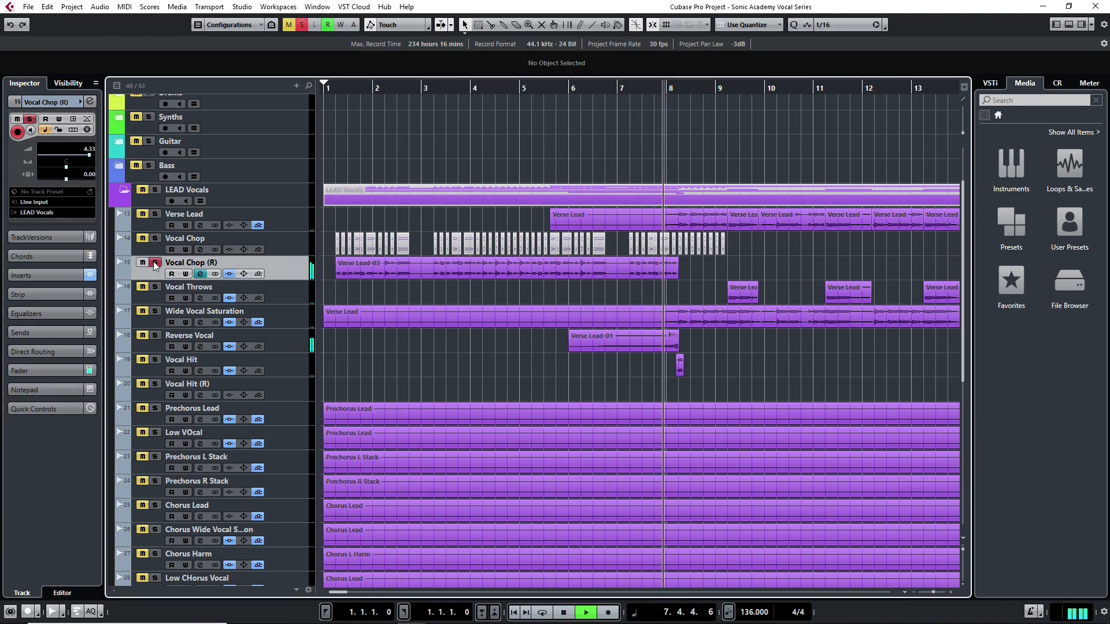
left_click(206, 273)
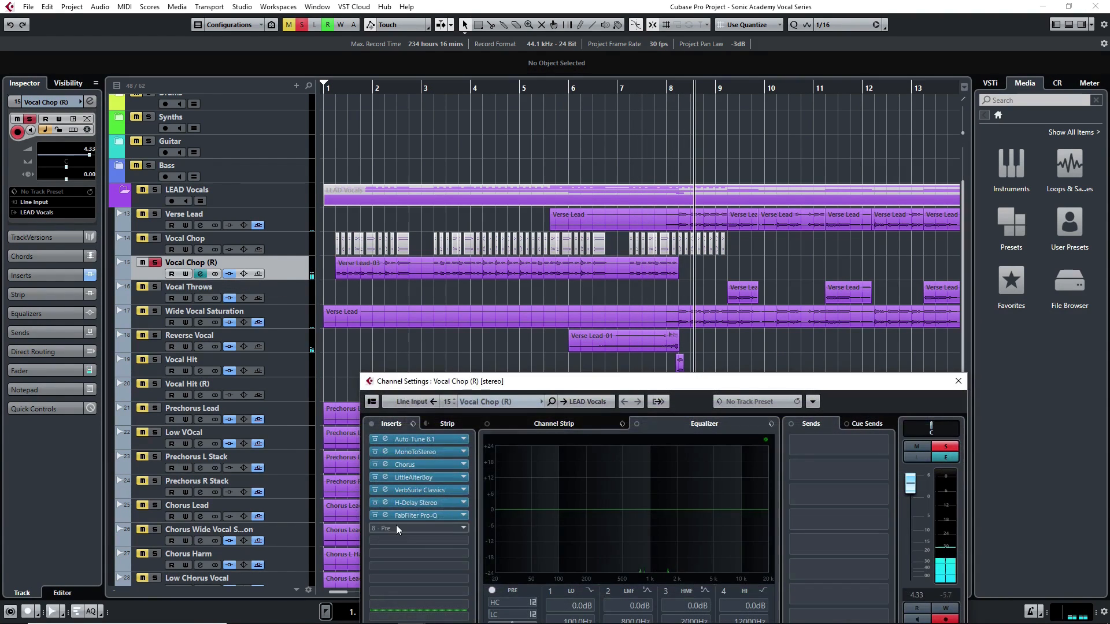
left_click(396, 525)
type("halft")
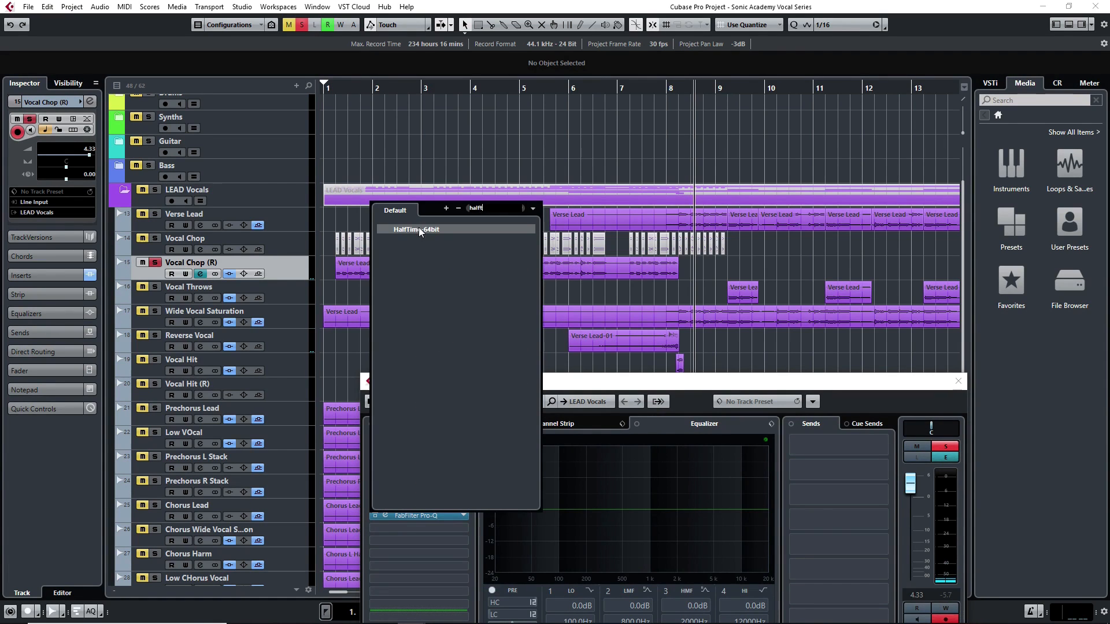
left_click(419, 228)
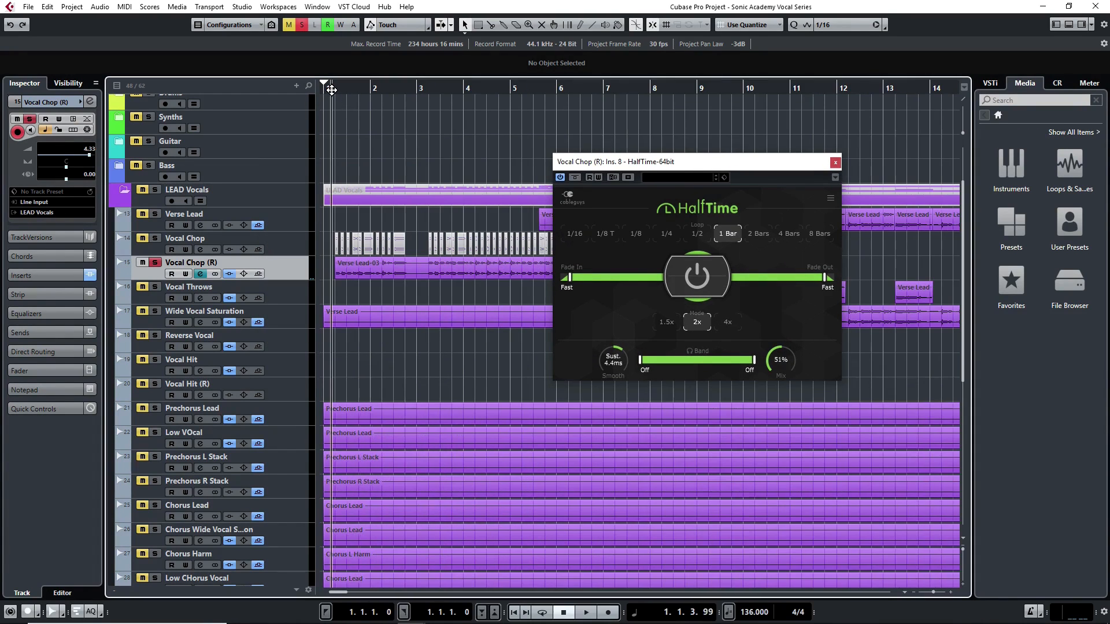
key("space")
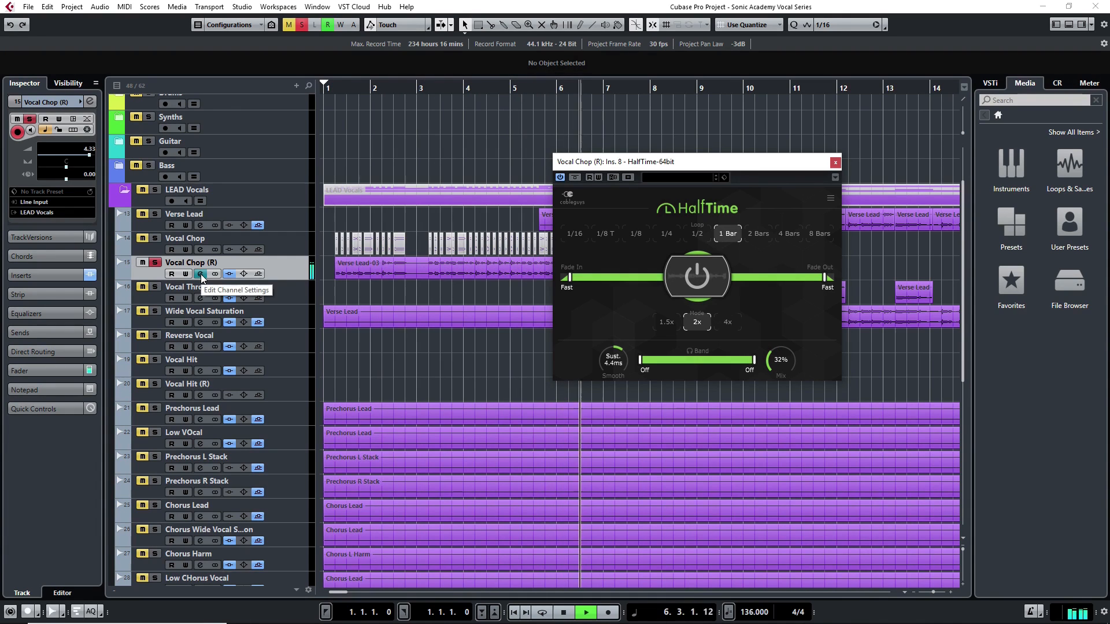
left_click(834, 163)
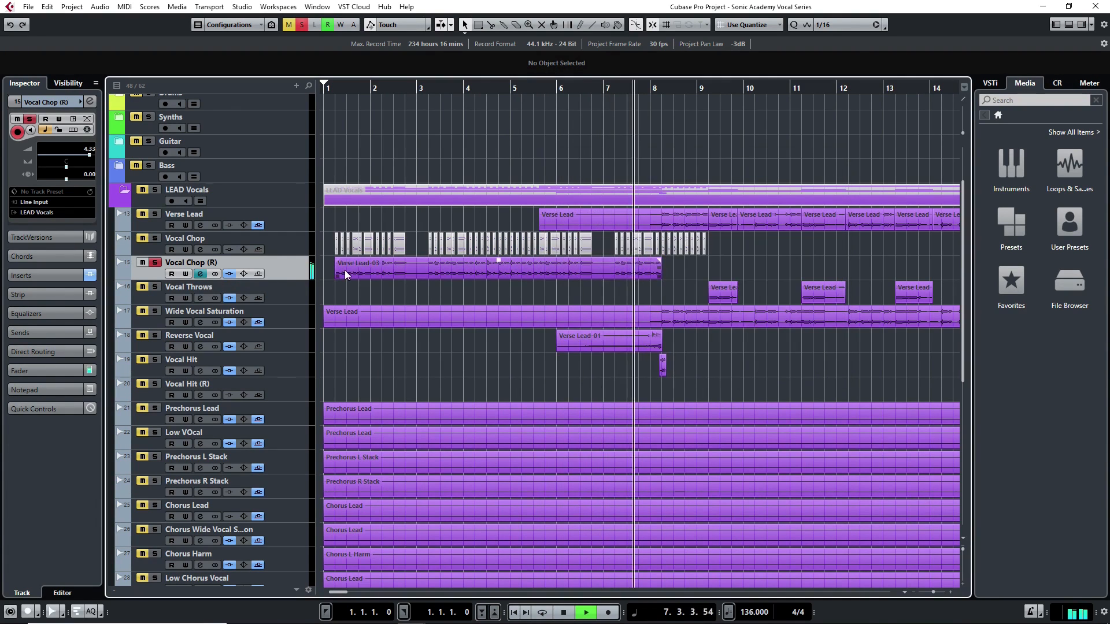
- Set LittleAlterBoy's linked Pitch and Formant to 12.0 while playing the soloed chop from the beginning
left_click(200, 273)
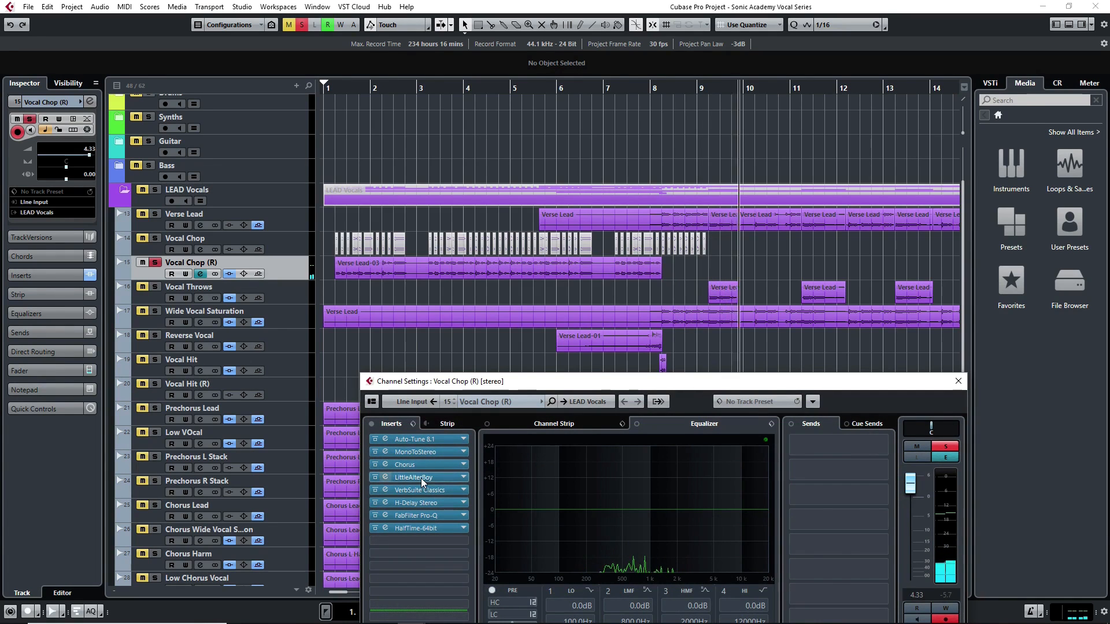
left_click(421, 477)
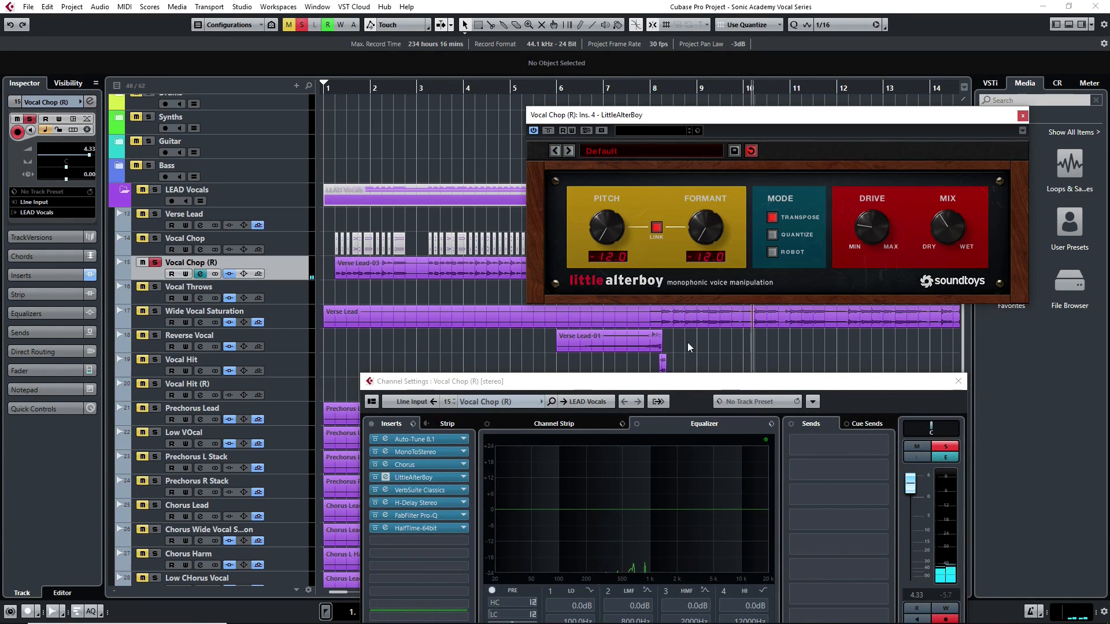
left_click(334, 90)
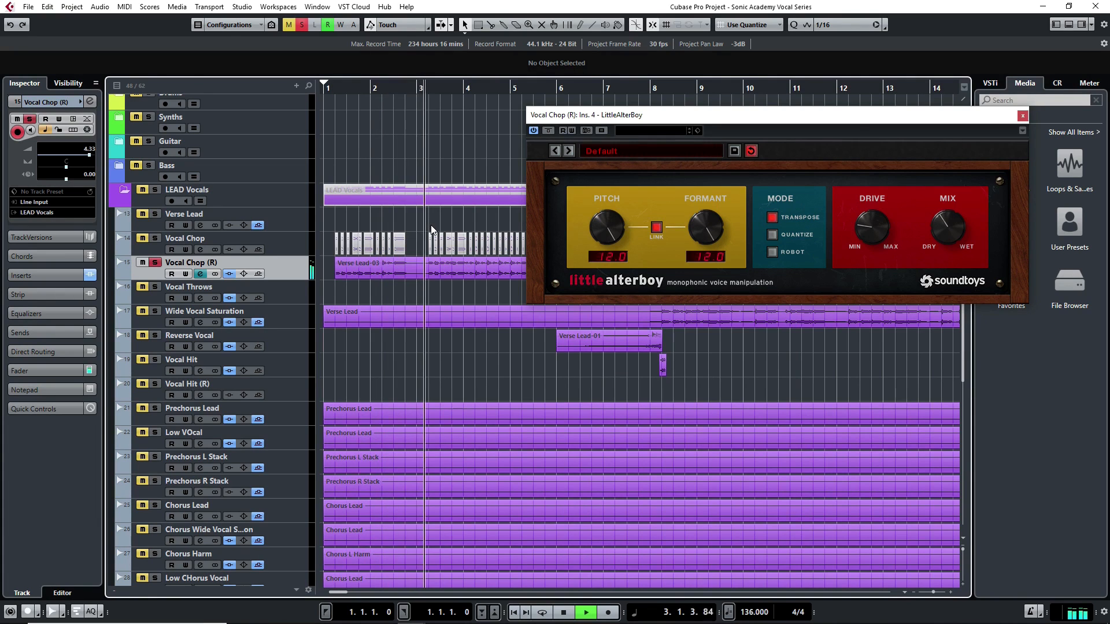
left_click(605, 227)
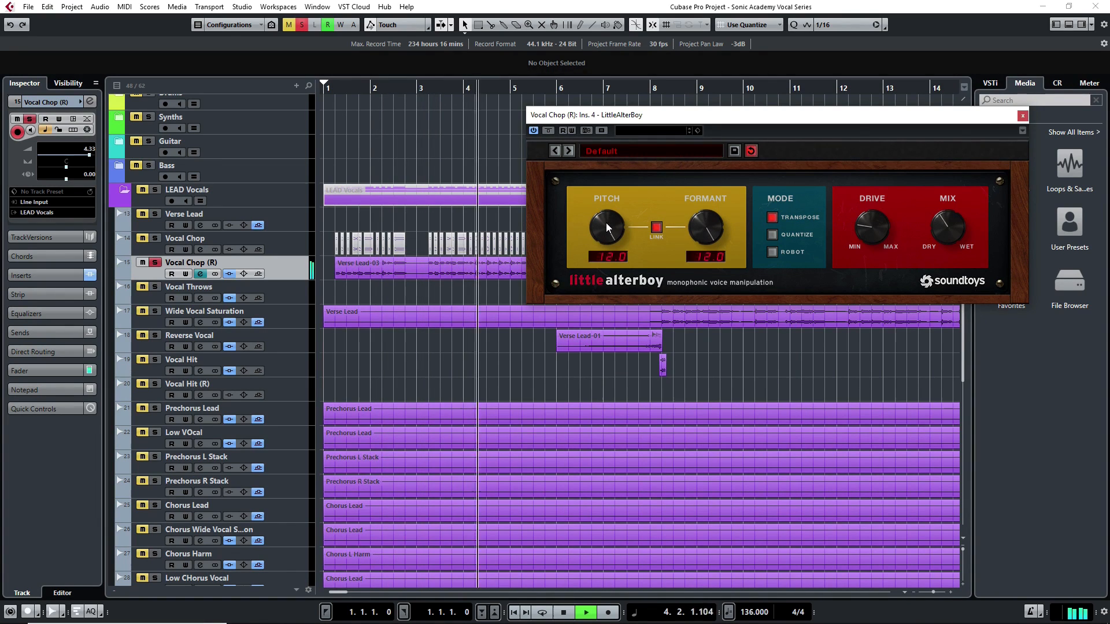
left_click(1022, 115)
- Adjust LittleAlterBoy's Mix with all tracks audible, replay from the beginning, and close the plug-in
left_click(200, 272)
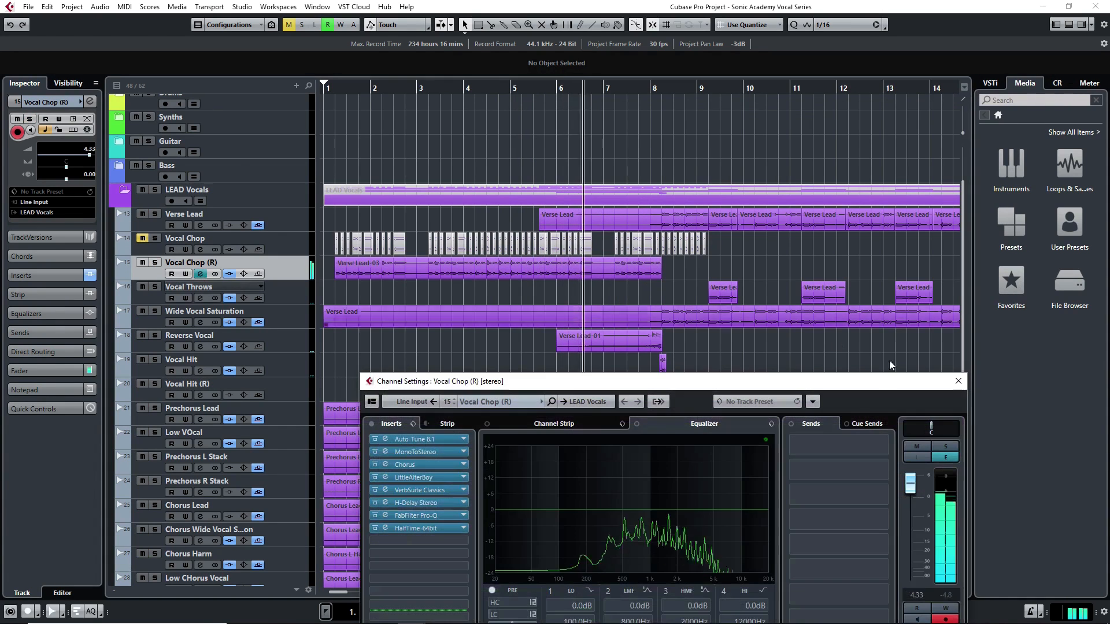
left_click(198, 272)
left_click(199, 273)
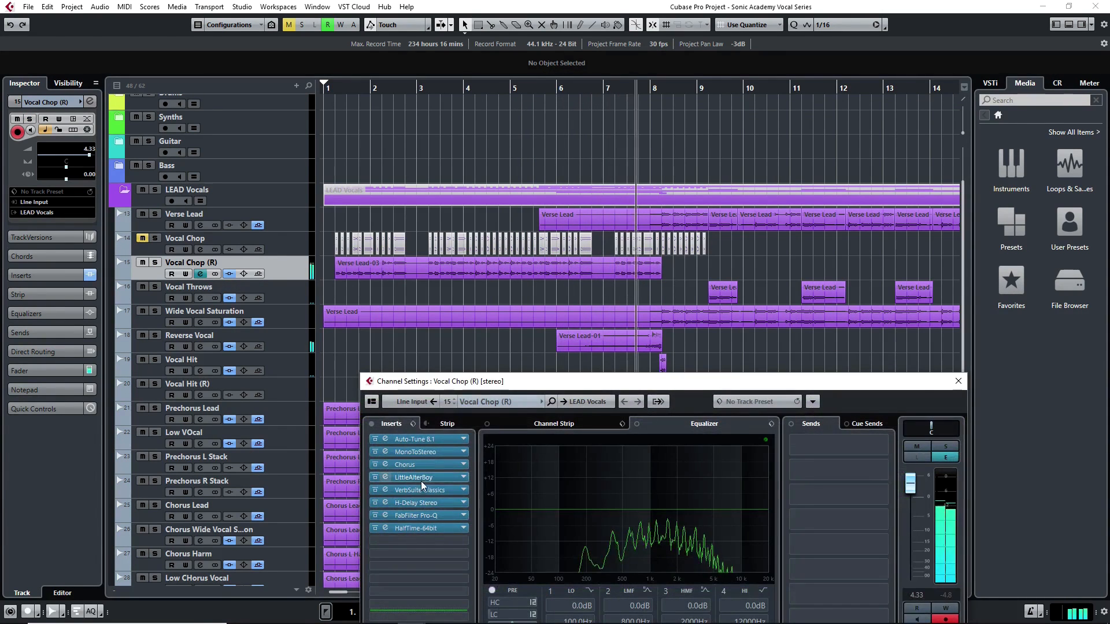
left_click(419, 478)
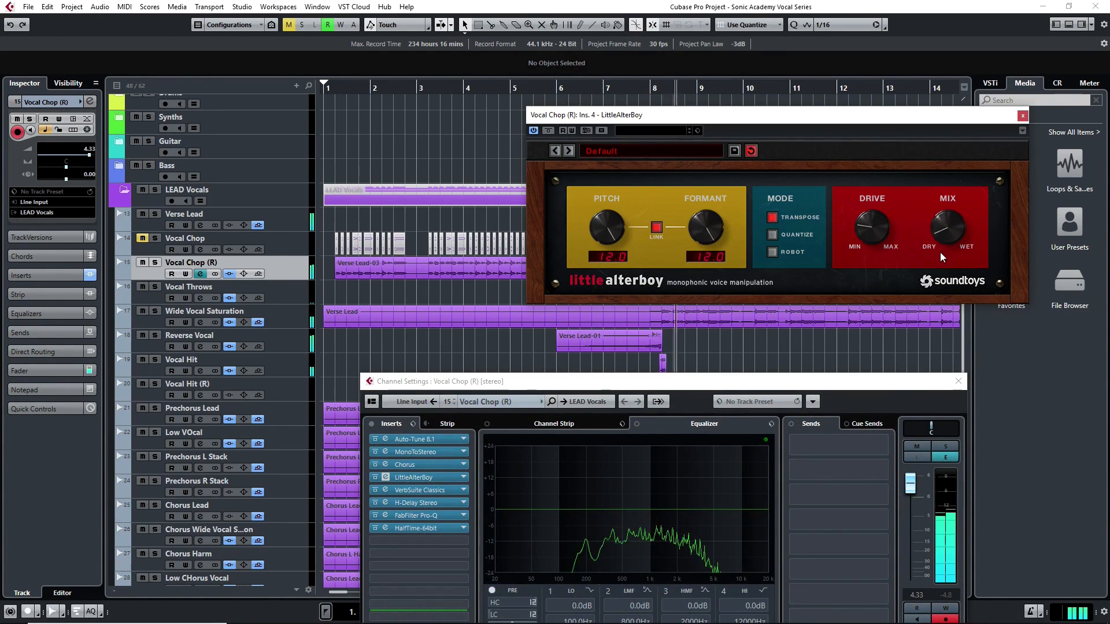
left_click(341, 98)
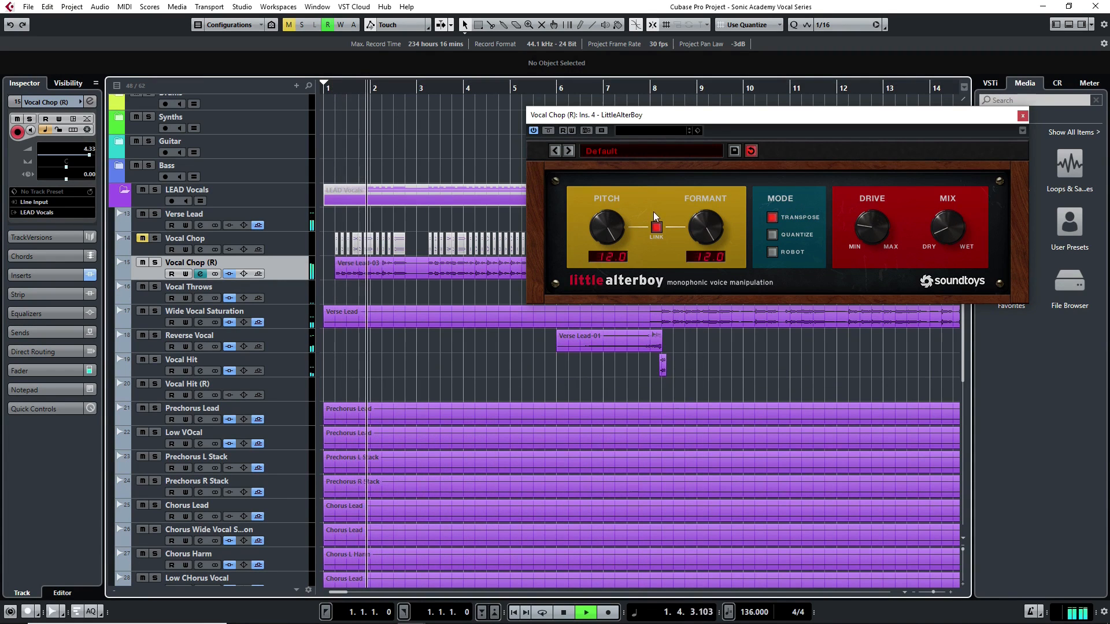
left_click(1023, 116)
- Set HalfTime's Mix to 50% during playback, close the plug-in and channel settings, and stop playback
left_click(201, 274)
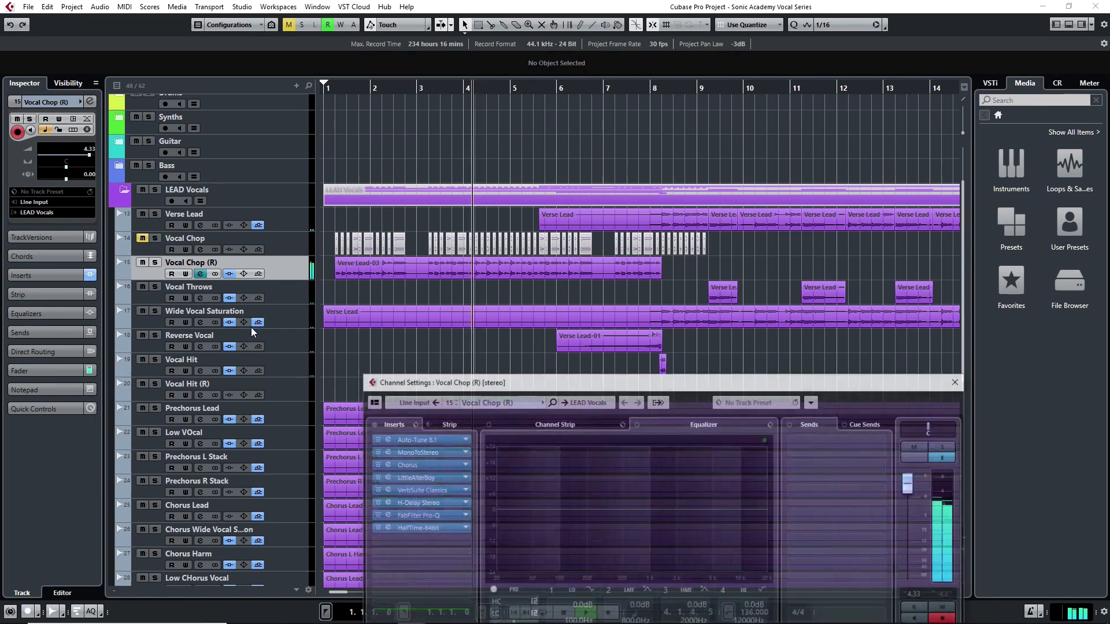
left_click(416, 528)
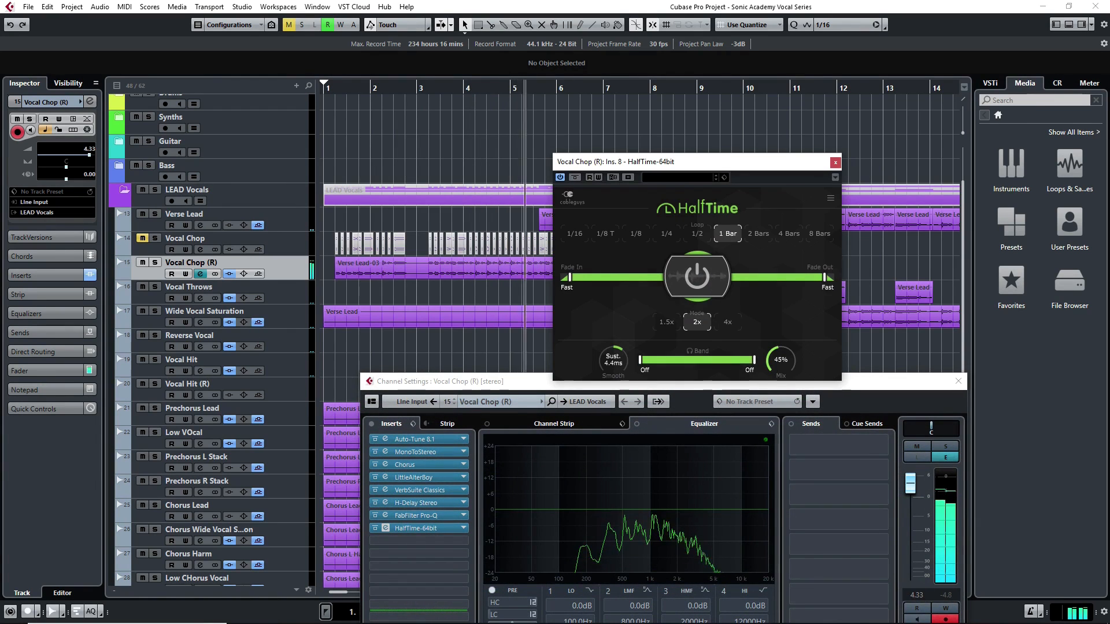
left_click_drag(772, 364, 773, 344)
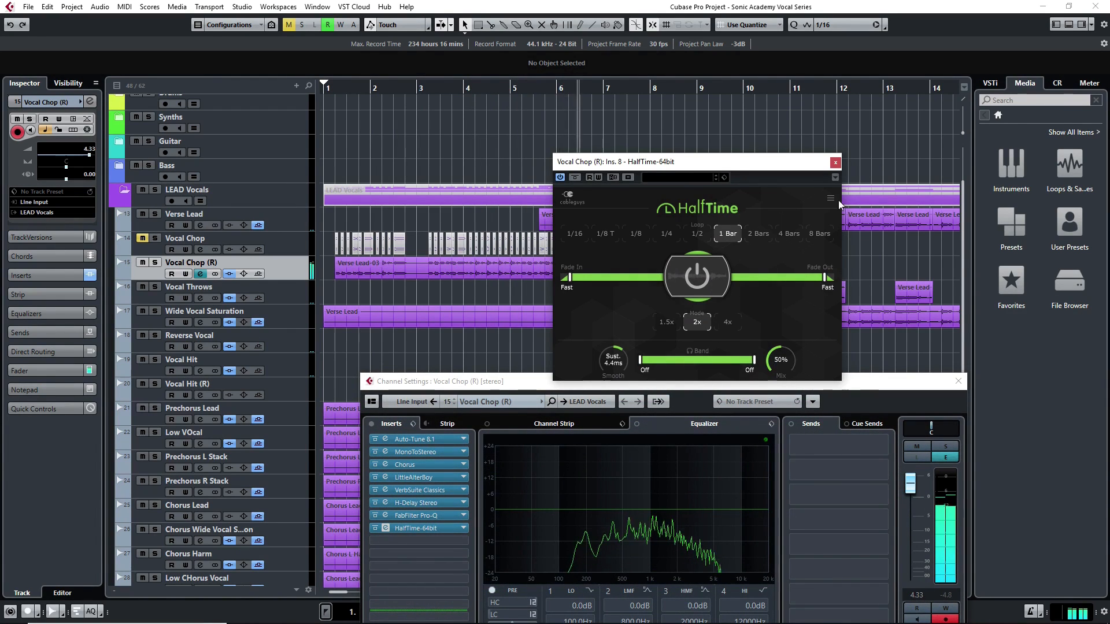
left_click(835, 163)
left_click(955, 383)
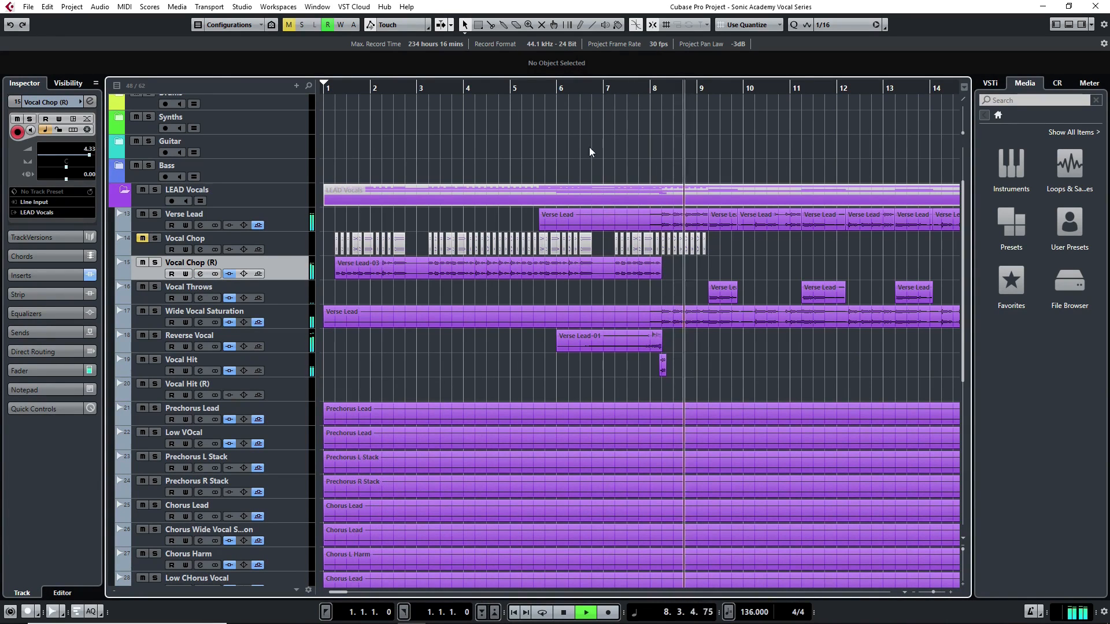
key("space")
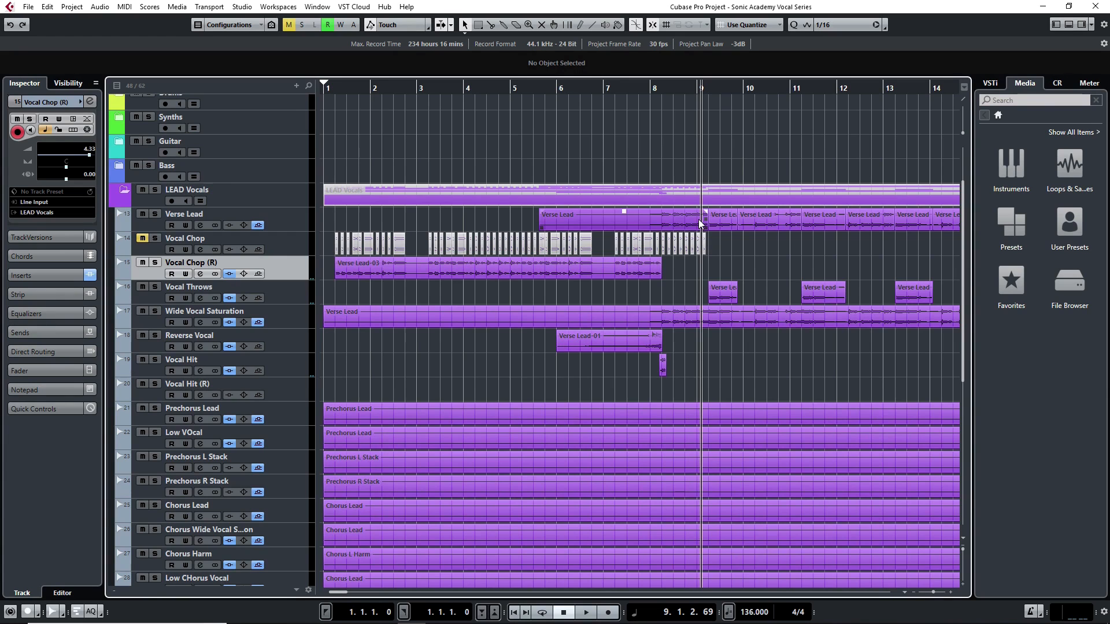
- Solo Vocal Chop (R), play it from the beginning, and review its insert chain in the channel settings
left_click(154, 263)
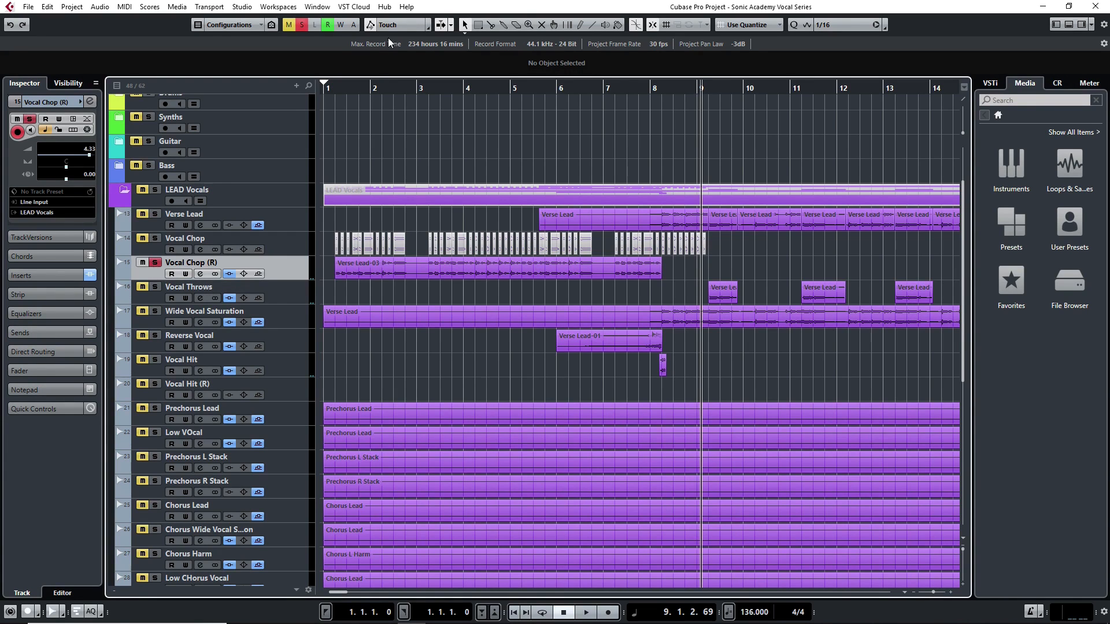
key("Home")
key("space")
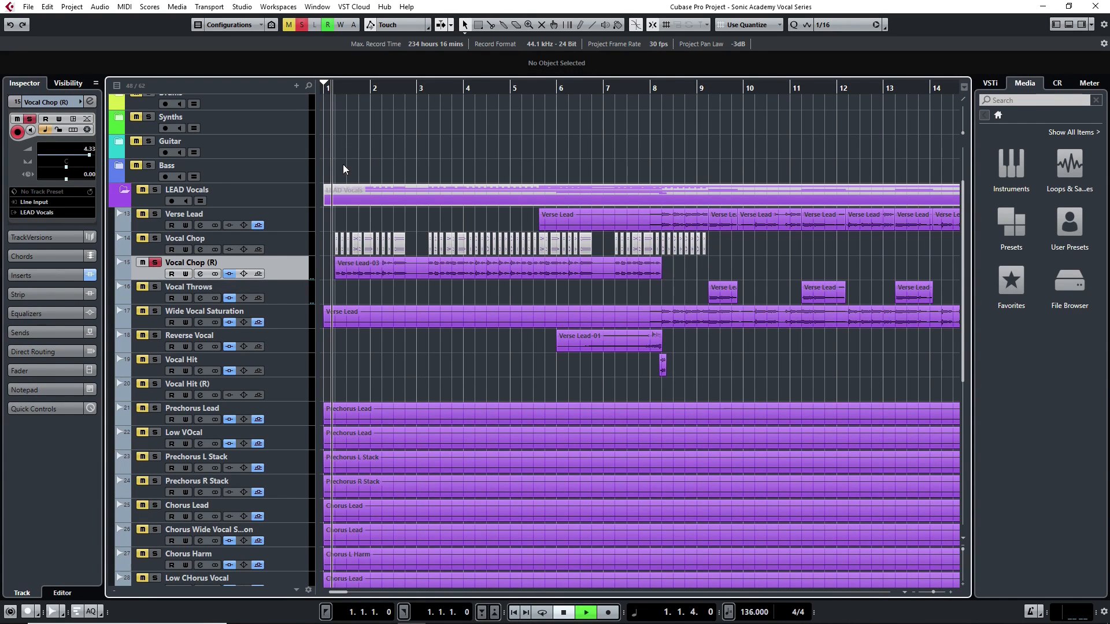
left_click(199, 274)
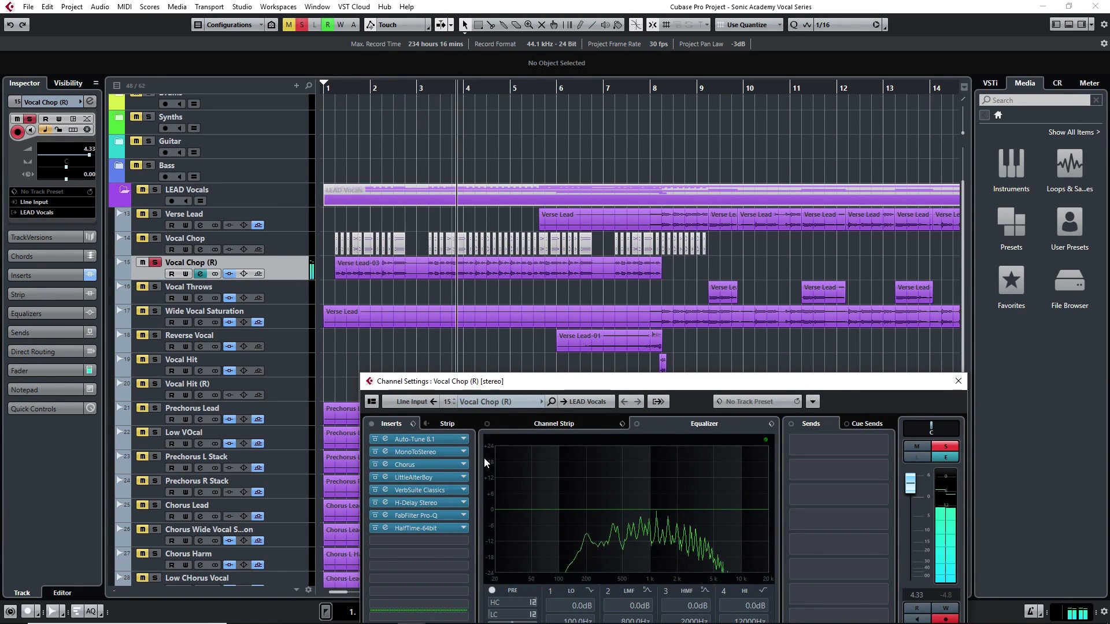
left_click(954, 386)
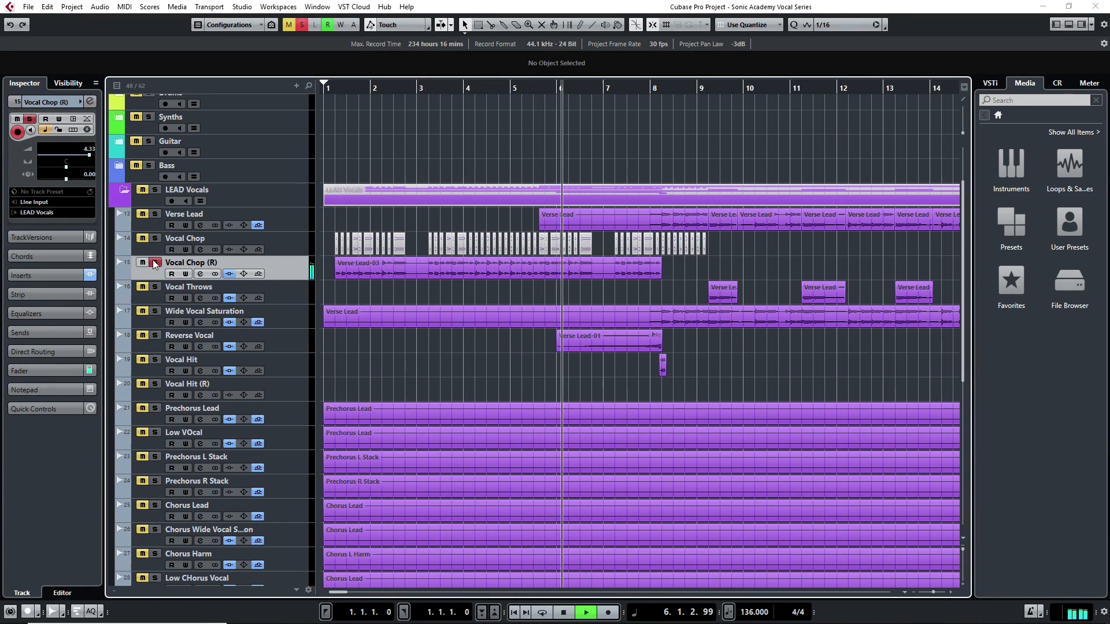